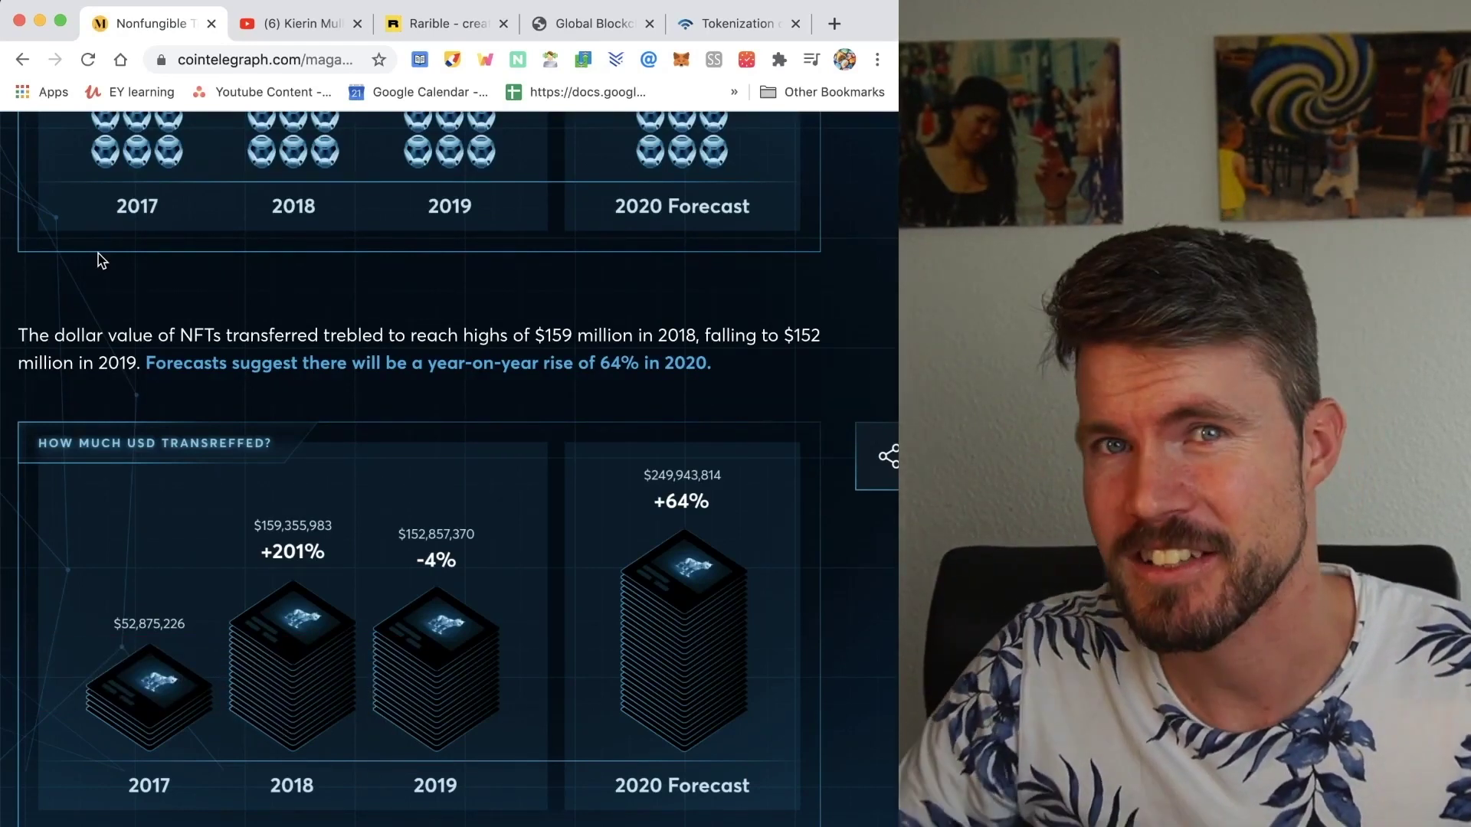
# Switch from the Cointelegraph article to the Your DeFi Guide YouTube channel's uploads page
pyautogui.hotkey('ctrl', 'Tab')
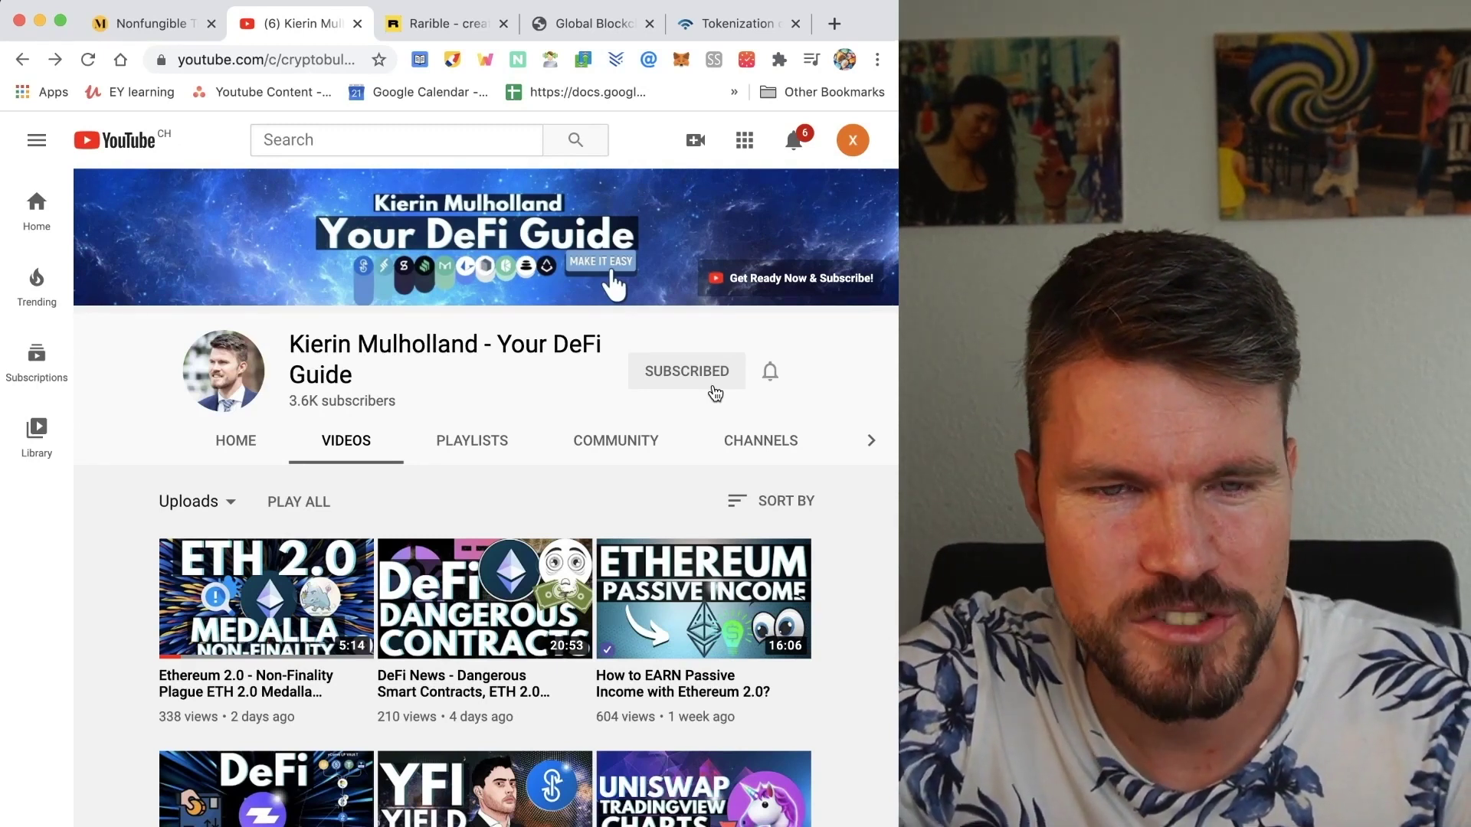
# On Rarible, connect a wallet via WalletConnect and accept both Terms of Service checkboxes
pyautogui.click(431, 23)
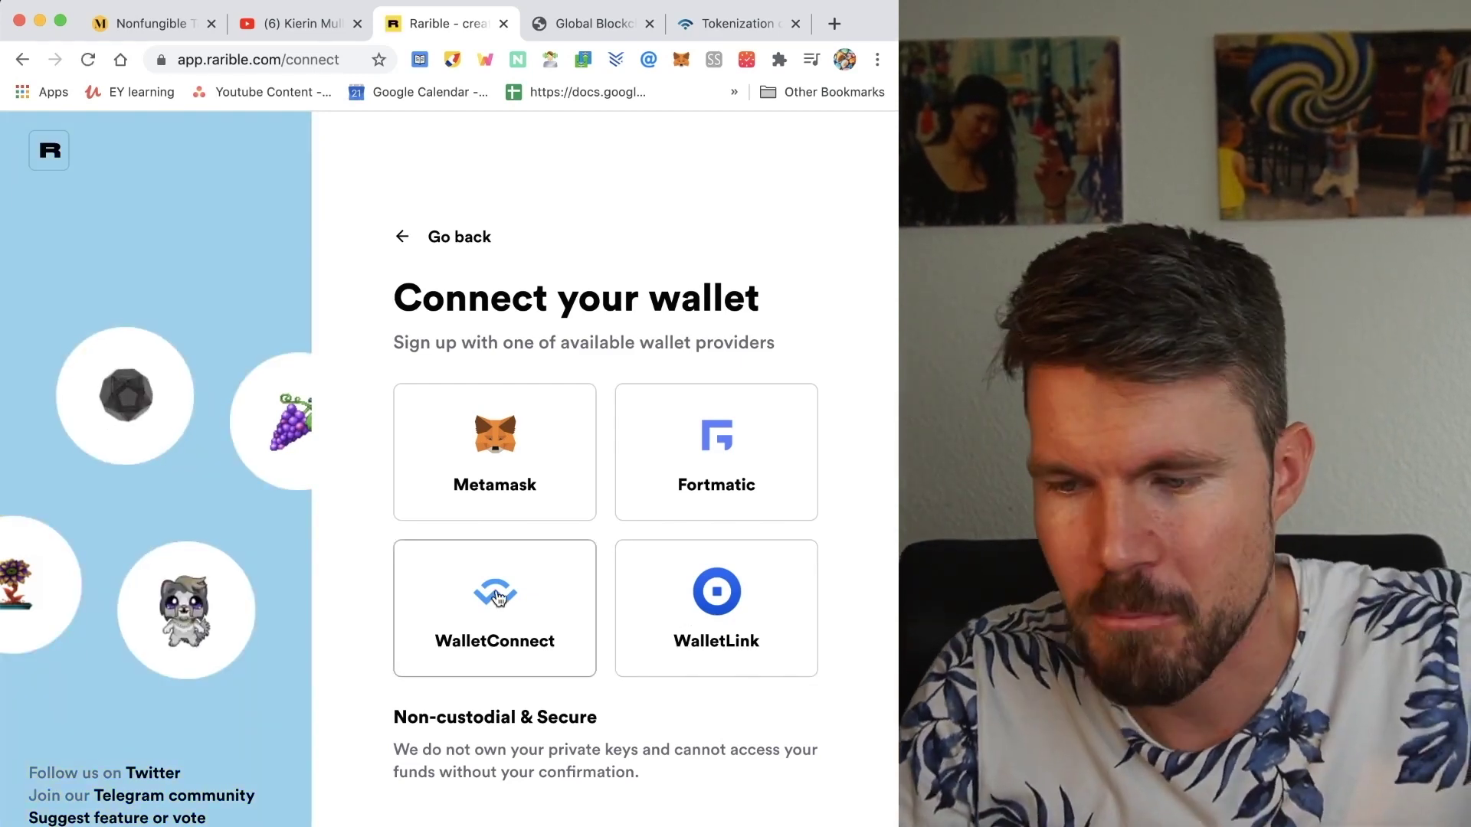
pyautogui.click(498, 598)
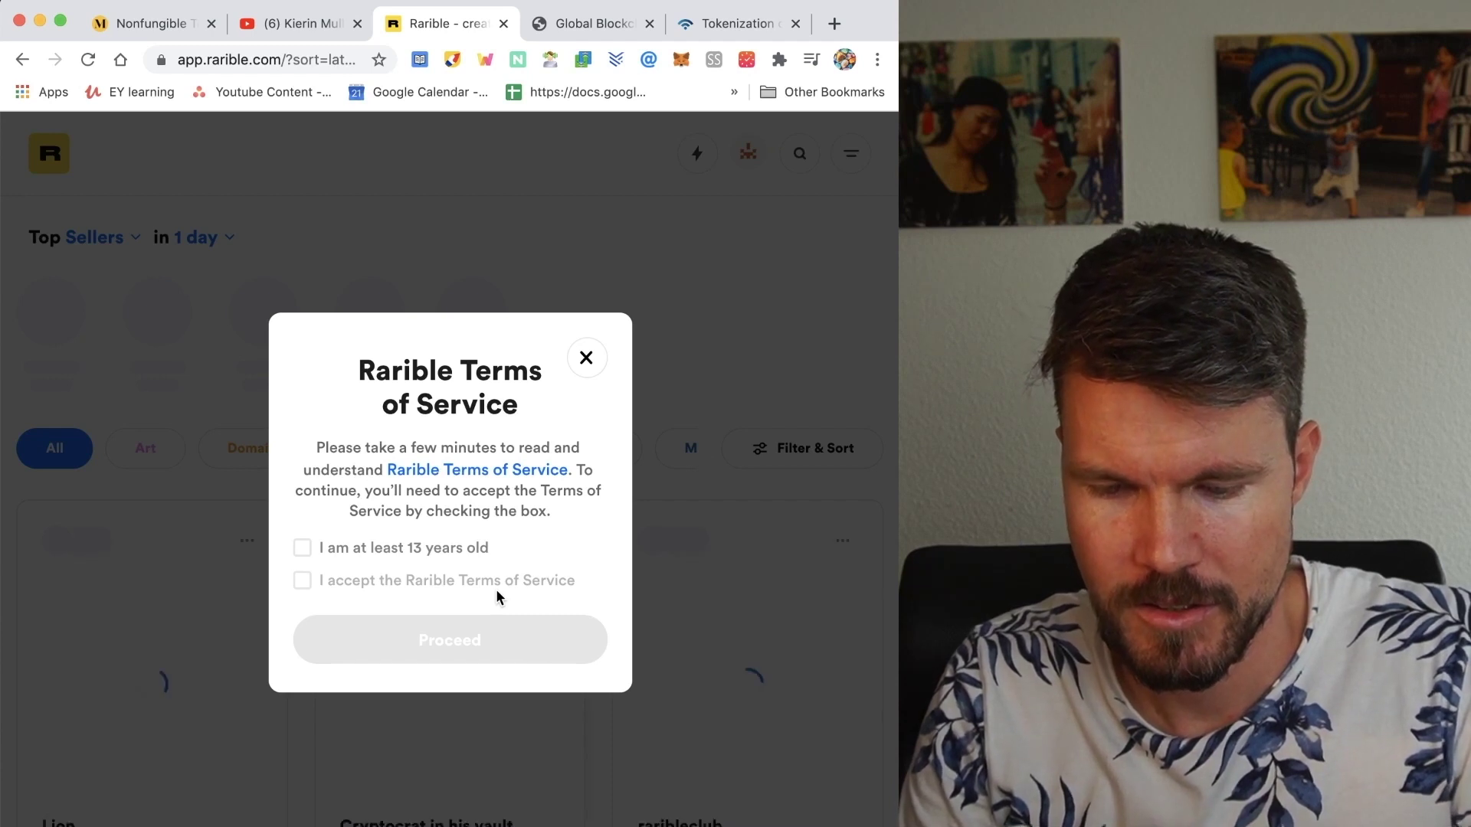
pyautogui.click(304, 549)
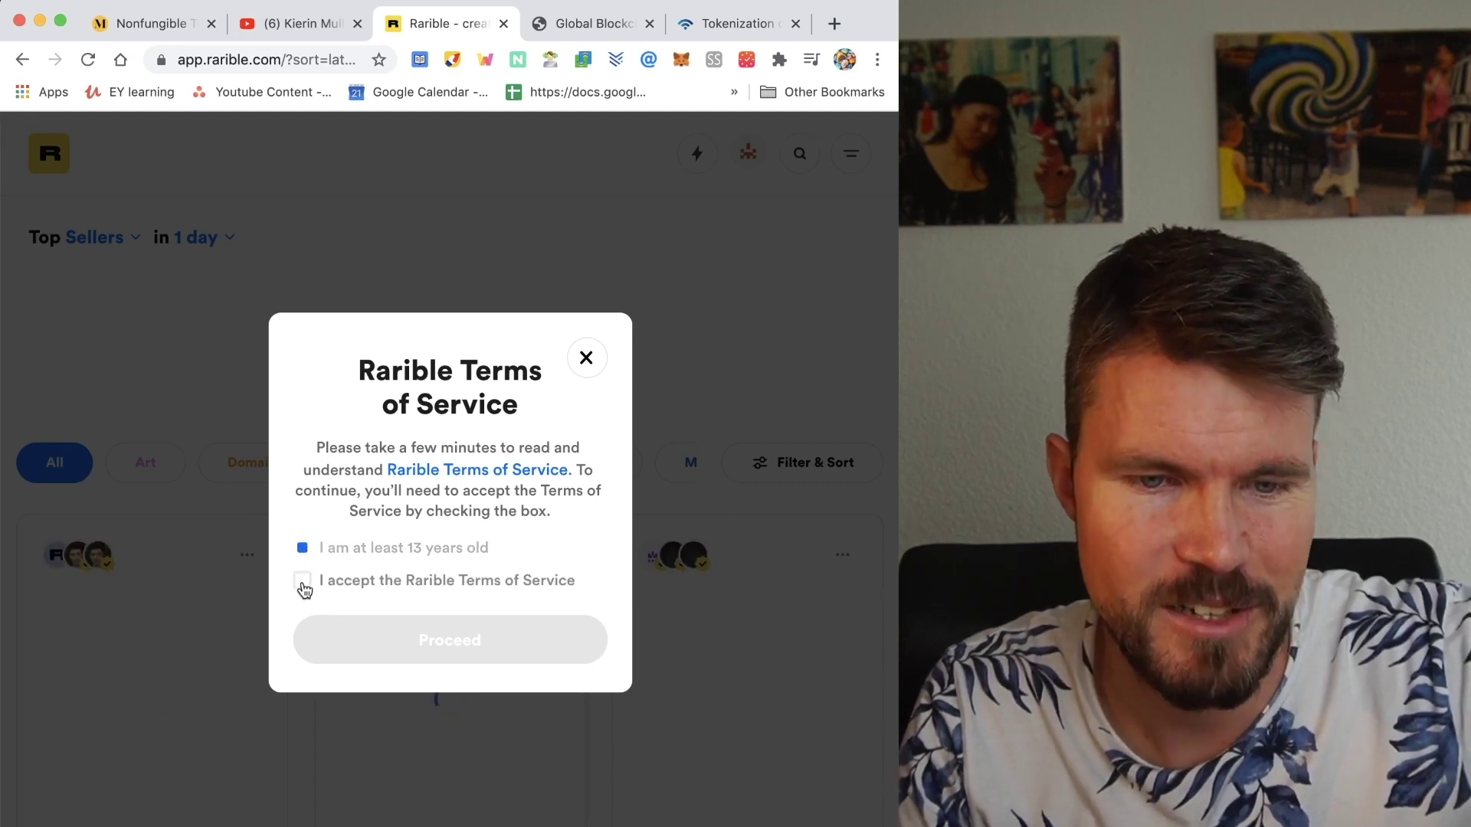
pyautogui.click(304, 581)
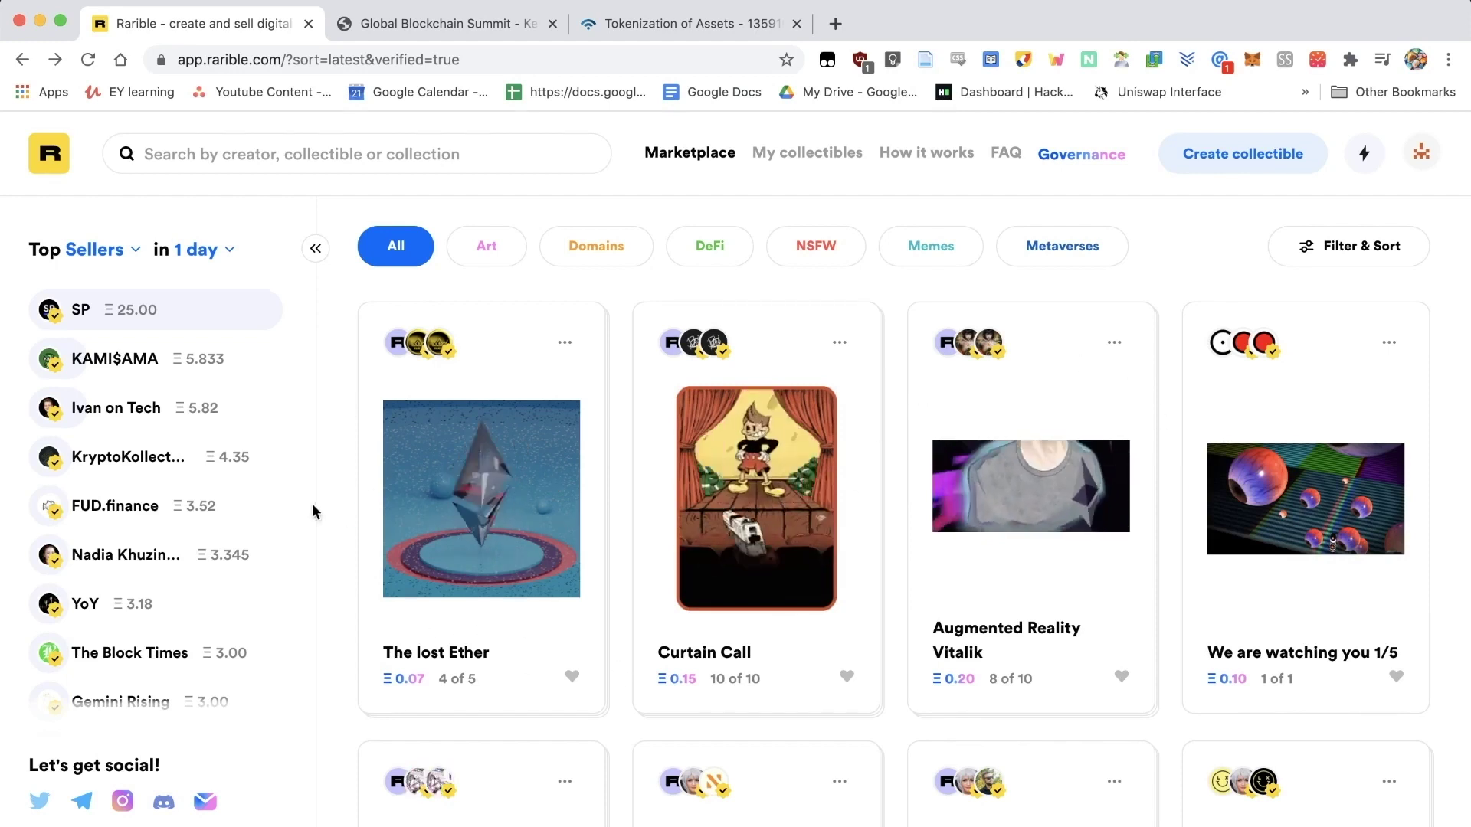
pyautogui.scroll(-1, 342, 503)
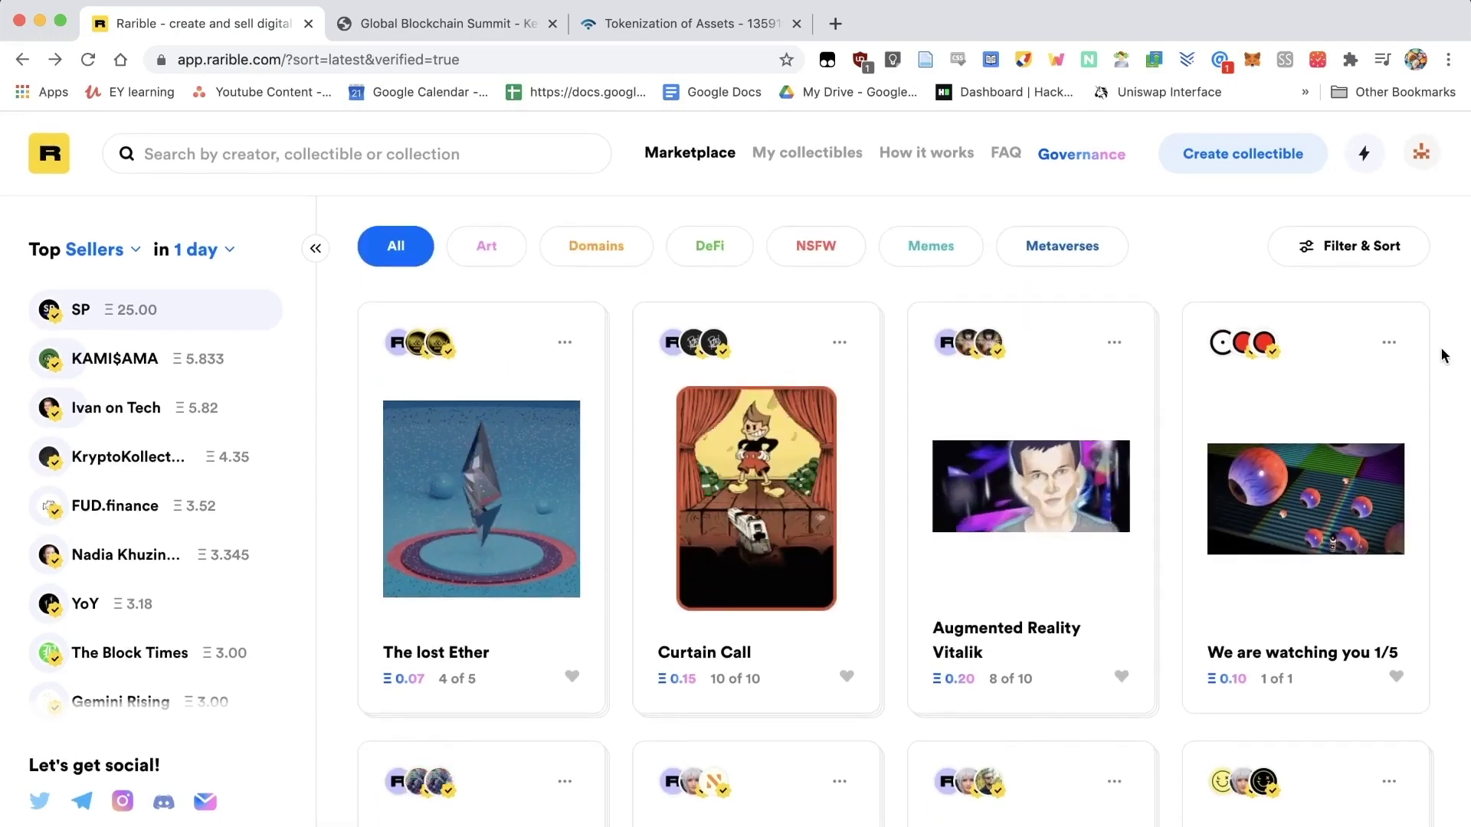
pyautogui.scroll(-5, 1443, 355)
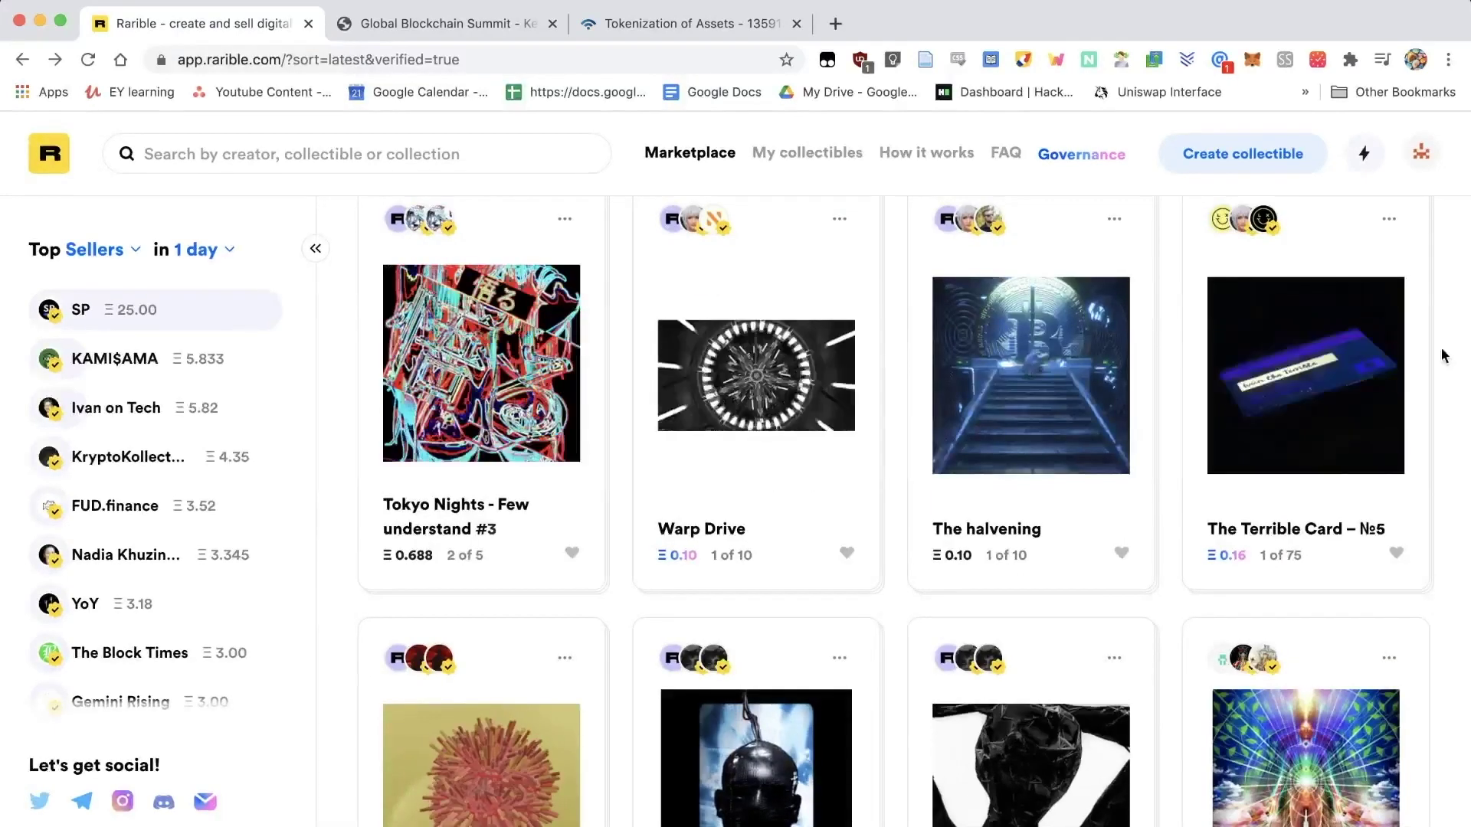
pyautogui.scroll(-4, 1443, 355)
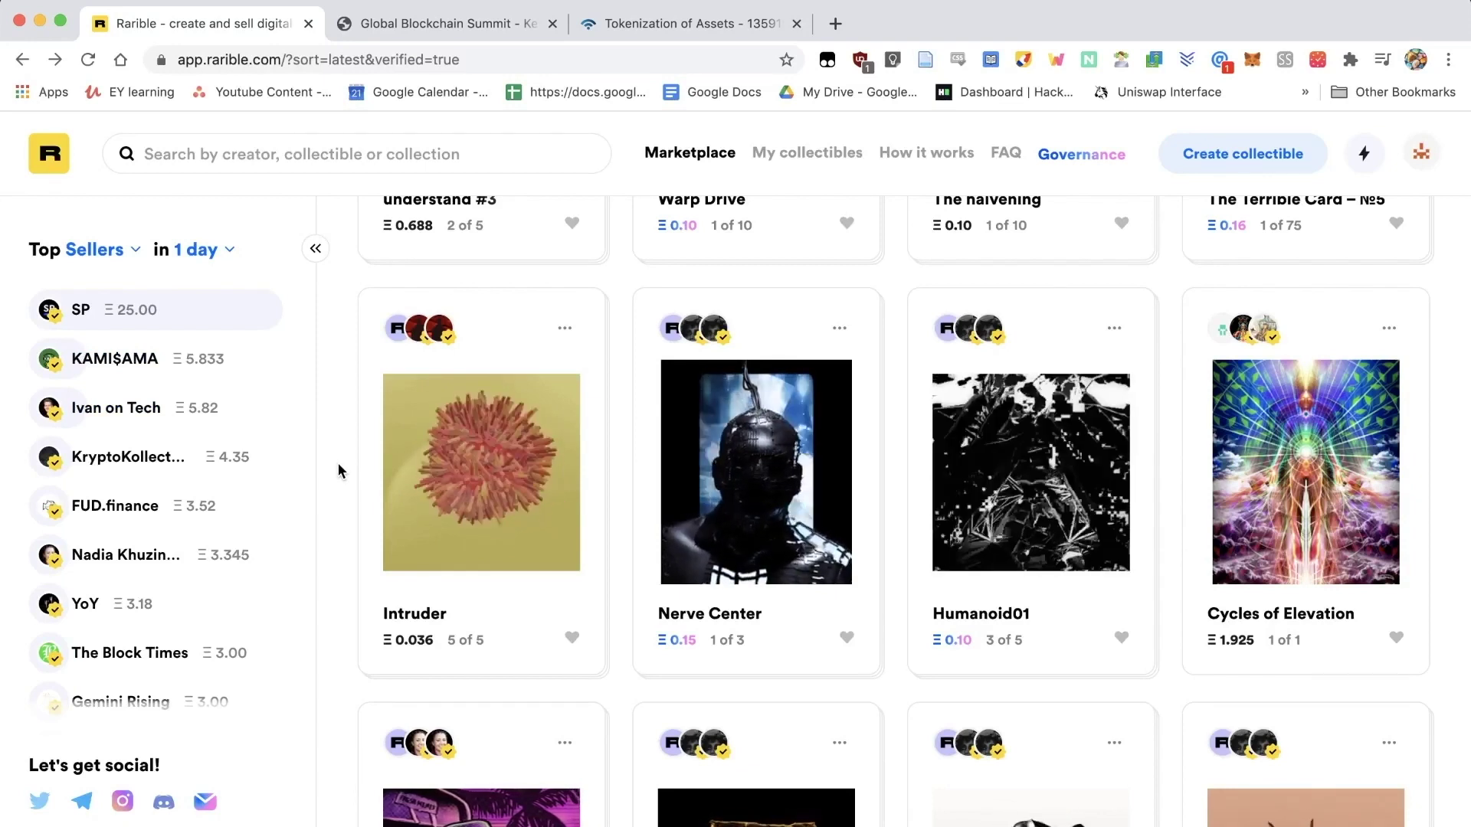
pyautogui.scroll(-5, 338, 462)
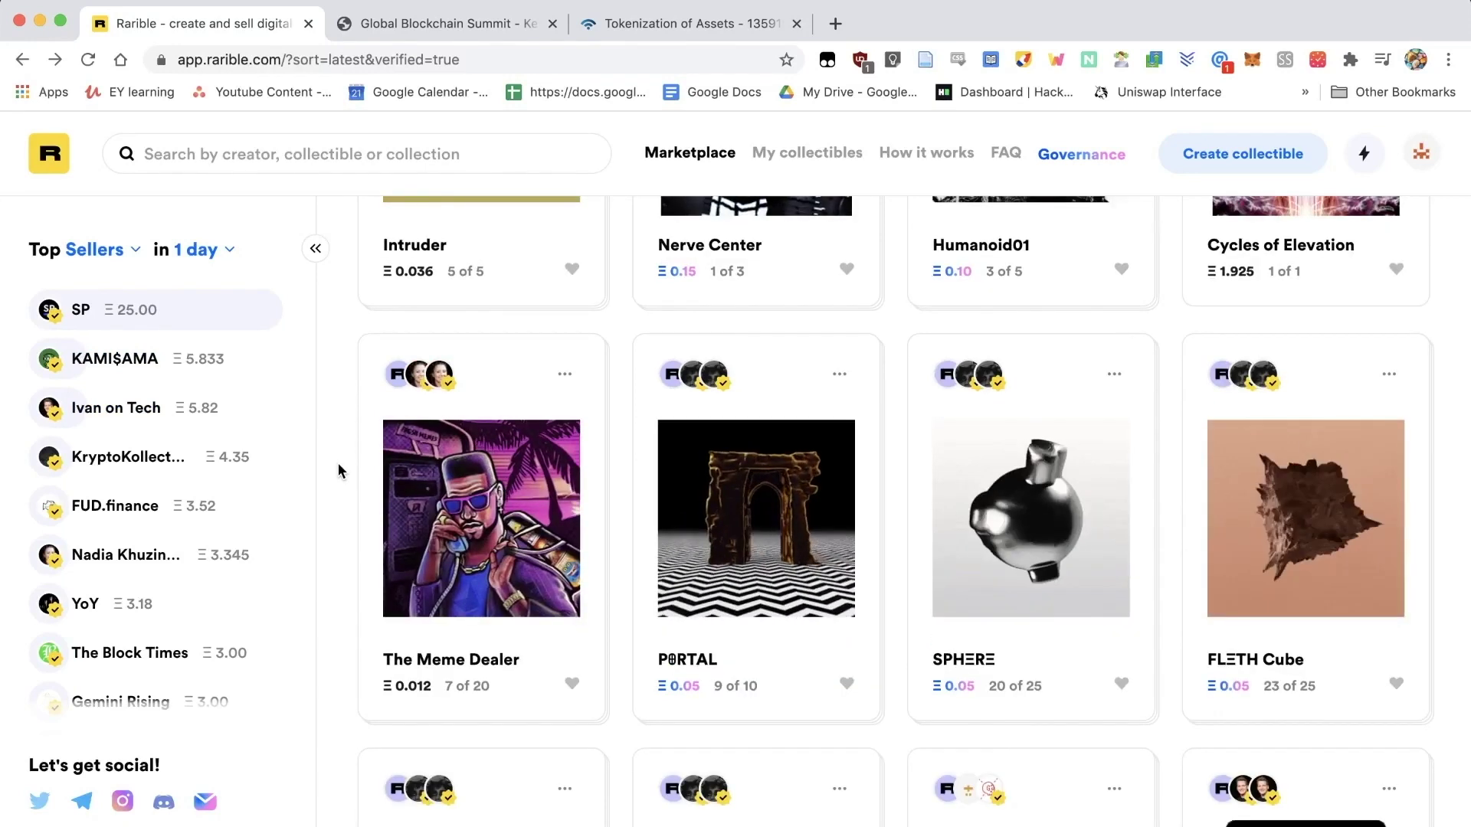
pyautogui.scroll(-4, 338, 463)
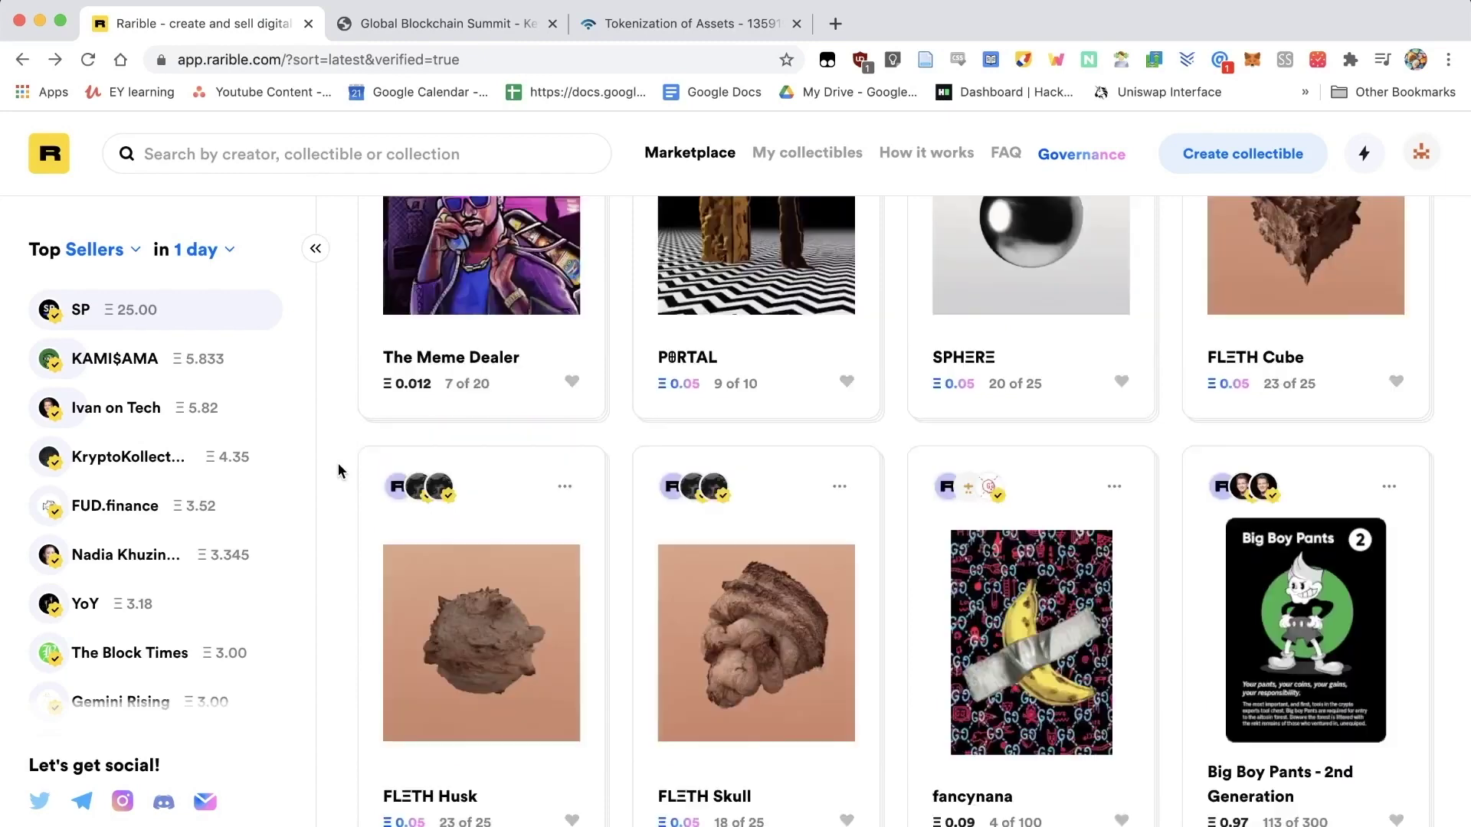
pyautogui.click(998, 640)
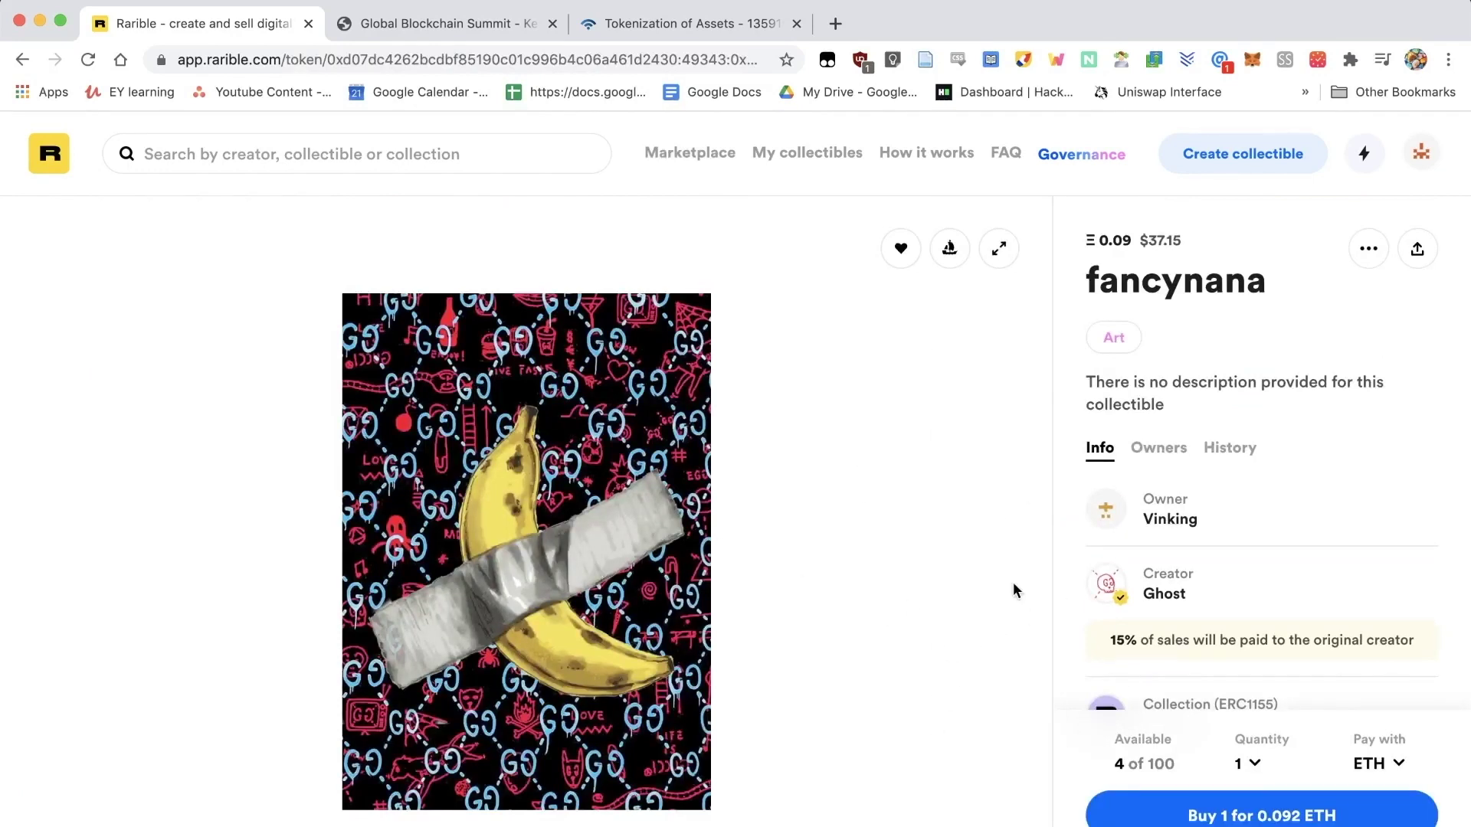
# Start buying one fancynana edition for 0.092 ETH up to payment, then go back to the marketplace
pyautogui.scroll(-2, 1297, 576)
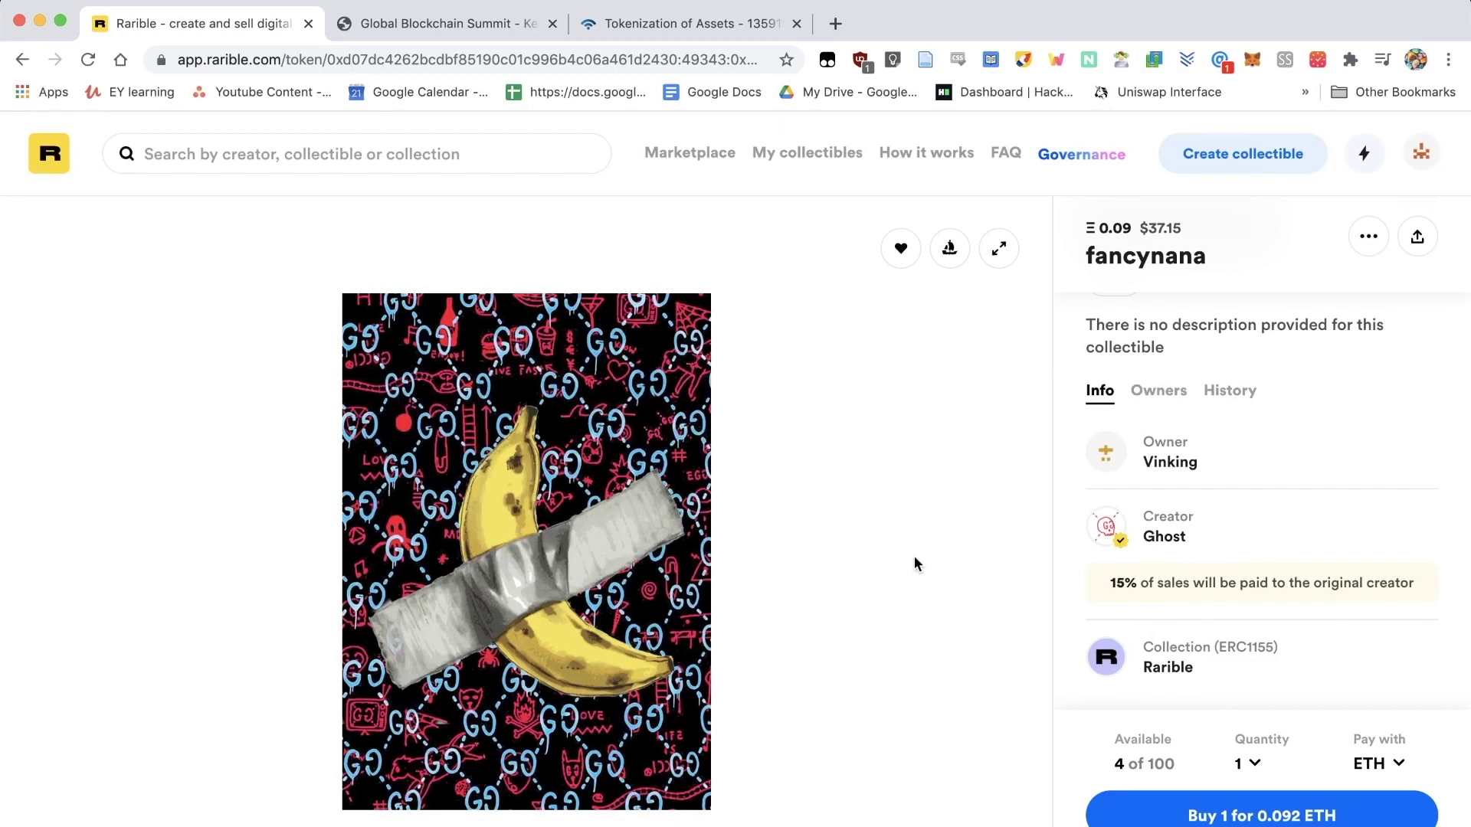
pyautogui.click(1252, 818)
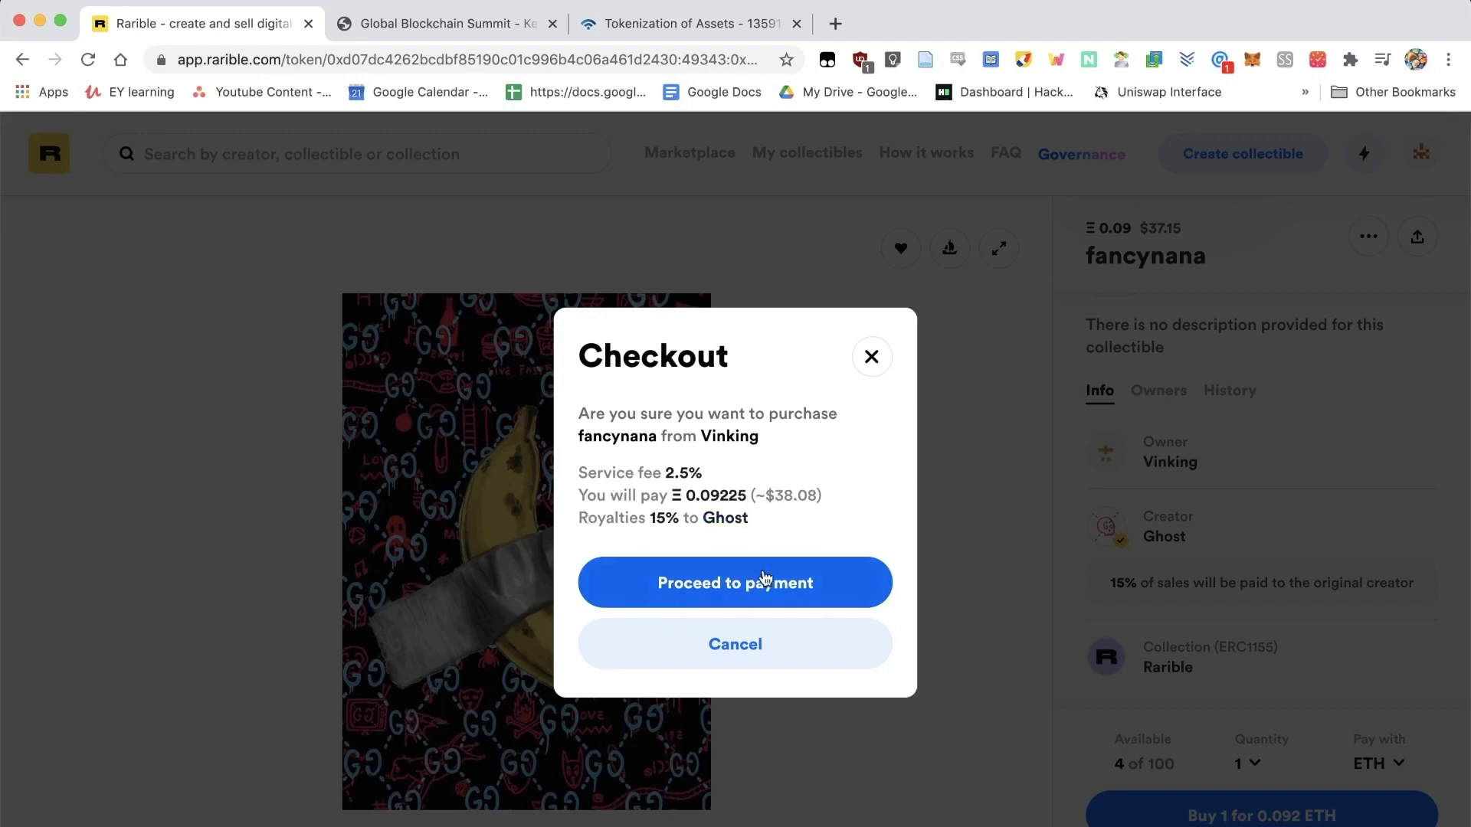
pyautogui.click(742, 584)
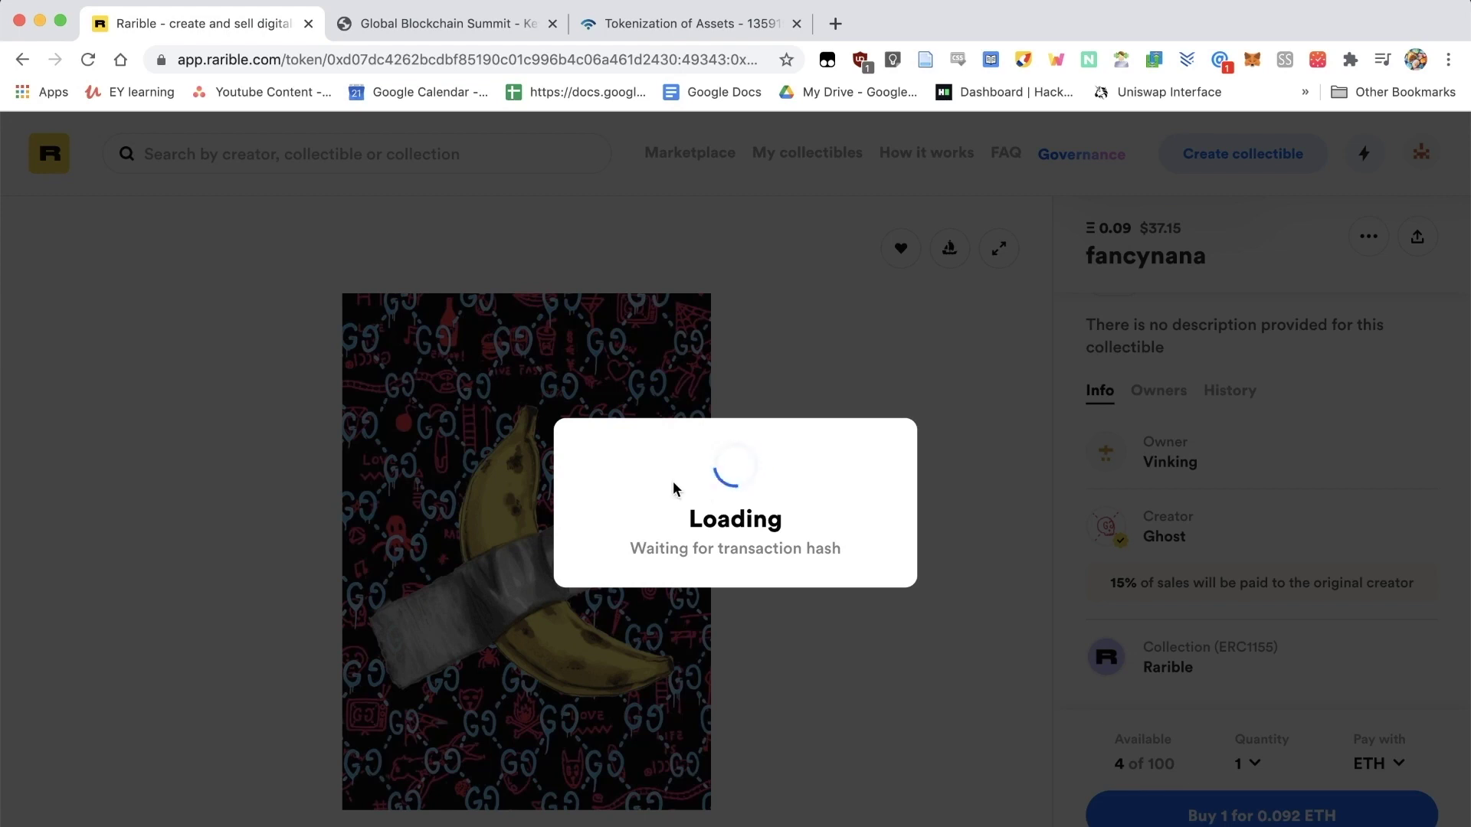
pyautogui.click(22, 59)
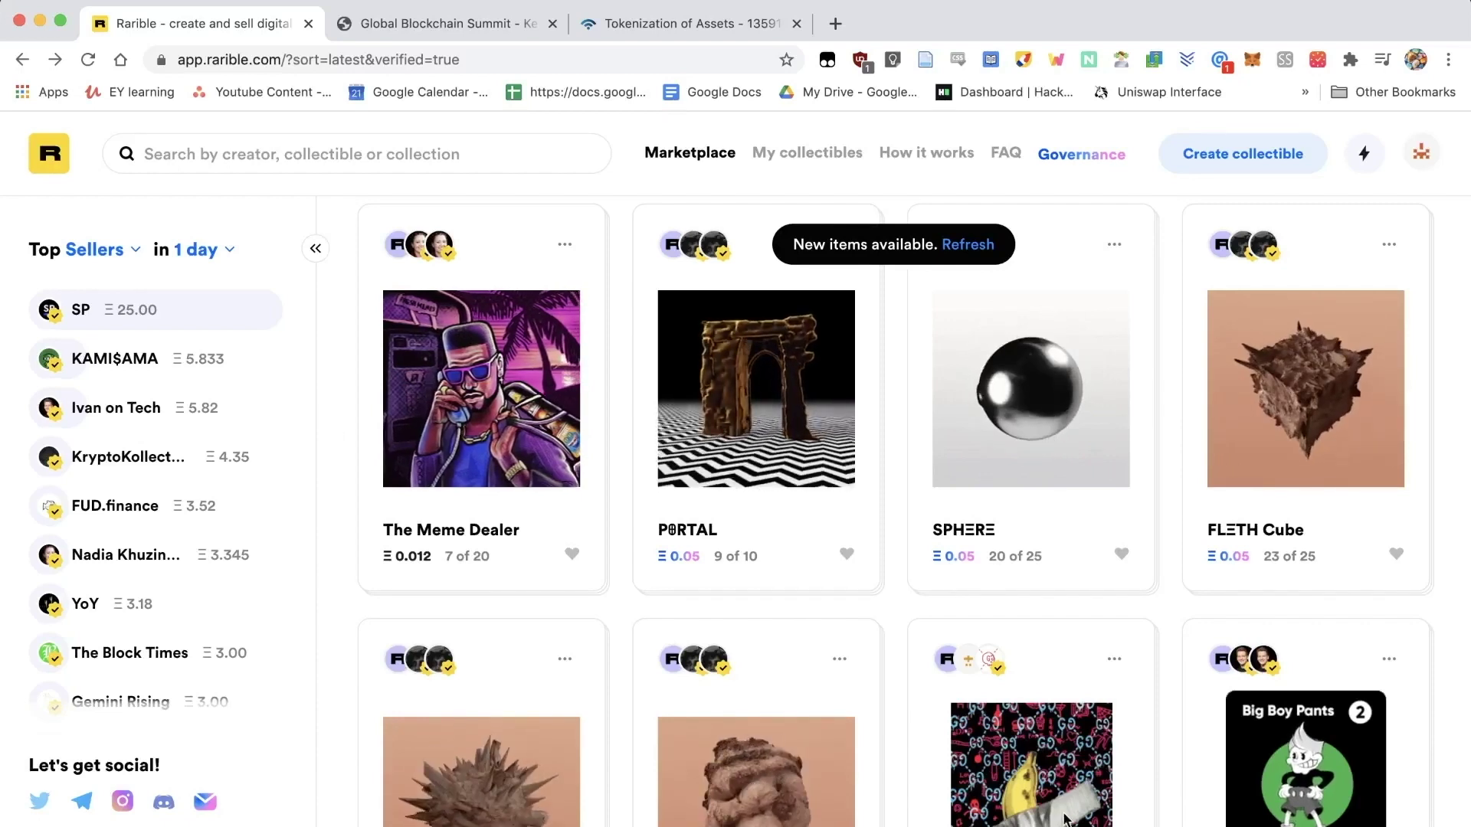
pyautogui.scroll(-3, 1063, 820)
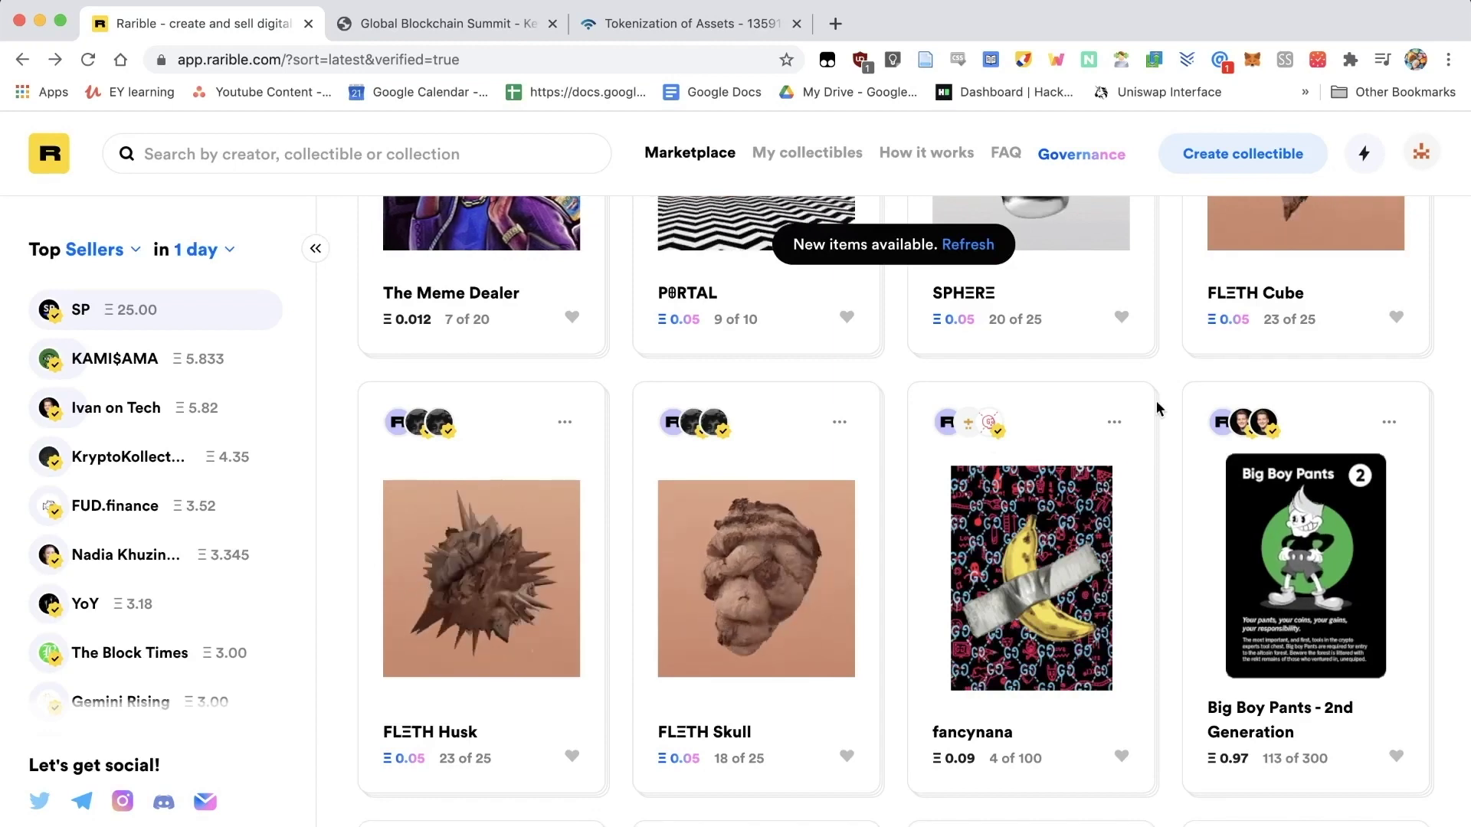
pyautogui.scroll(-6, 1170, 421)
pyautogui.scroll(-2, 1170, 421)
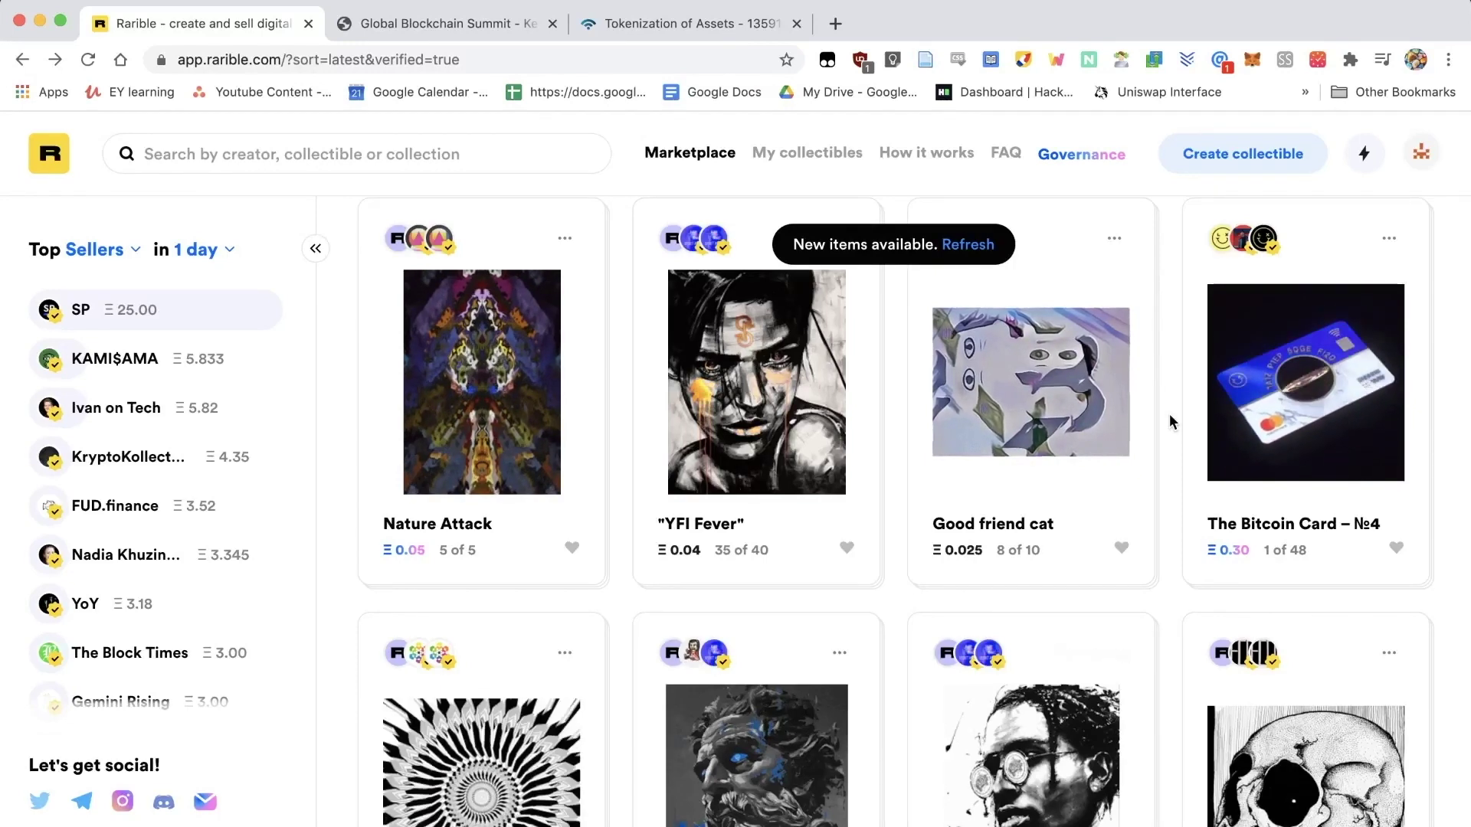
pyautogui.scroll(1, 1169, 421)
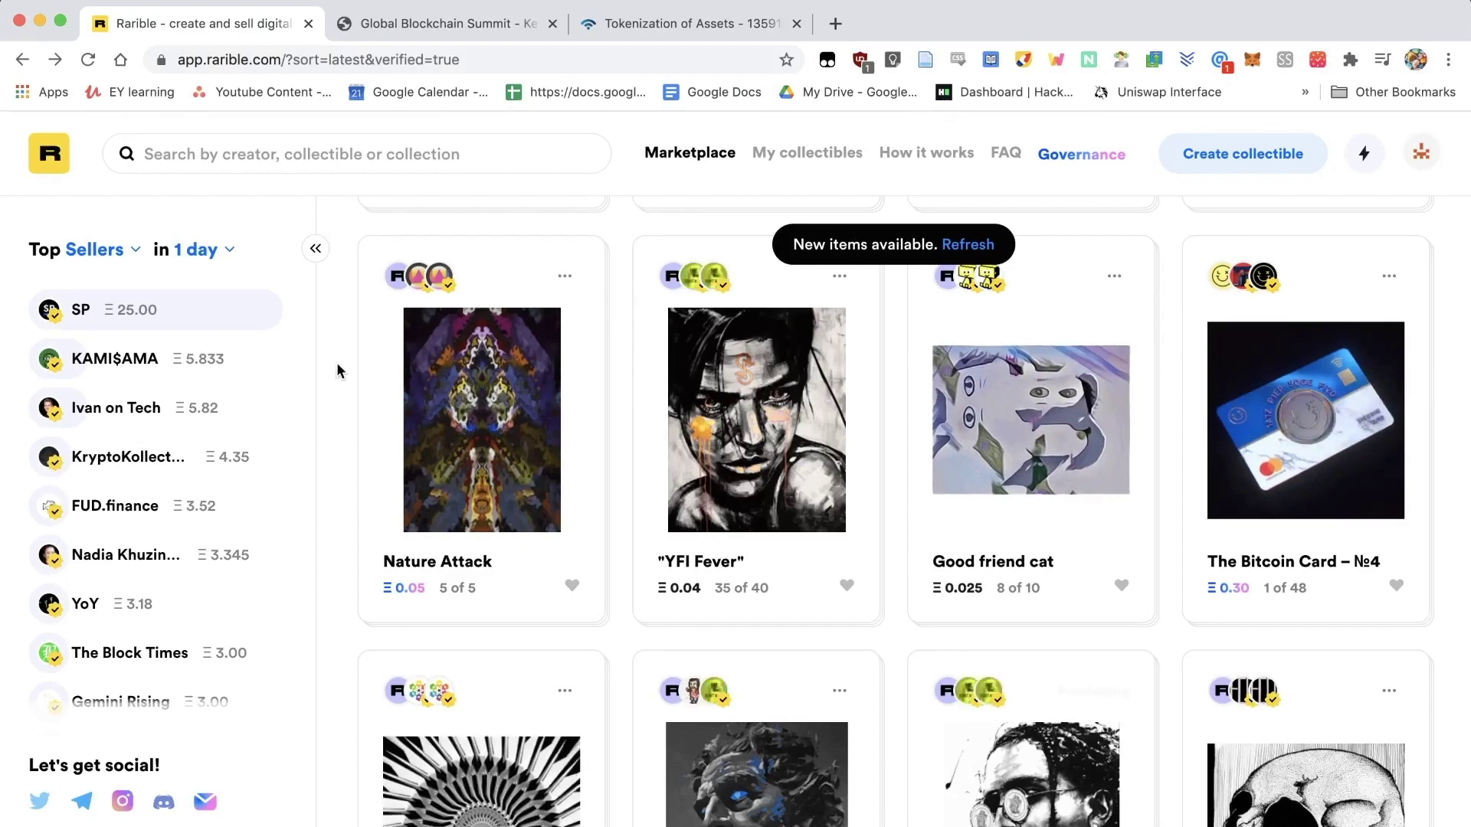
pyautogui.scroll(1, 338, 368)
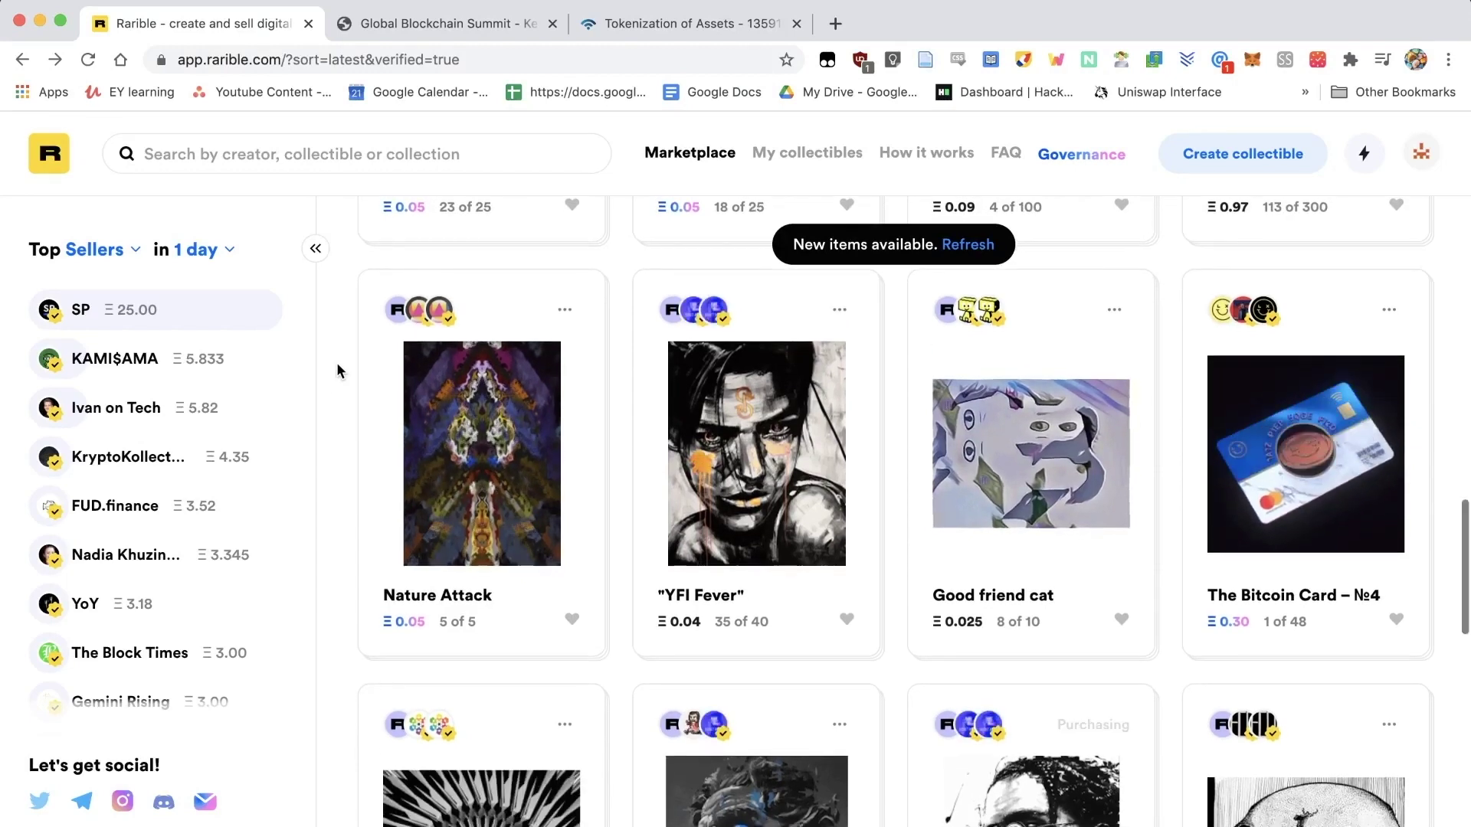
pyautogui.scroll(5, 337, 371)
pyautogui.scroll(10, 337, 371)
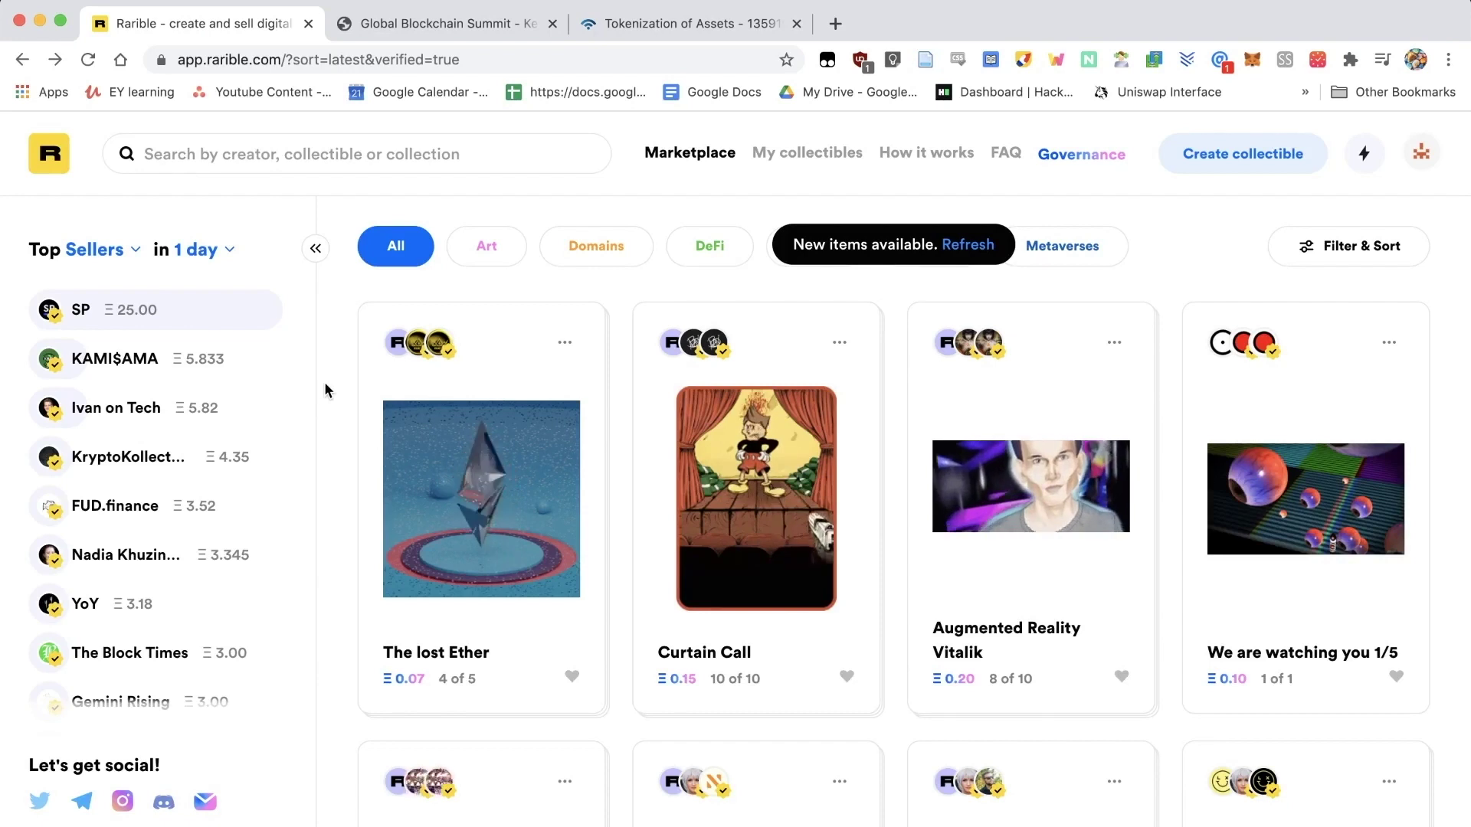
pyautogui.click(1422, 154)
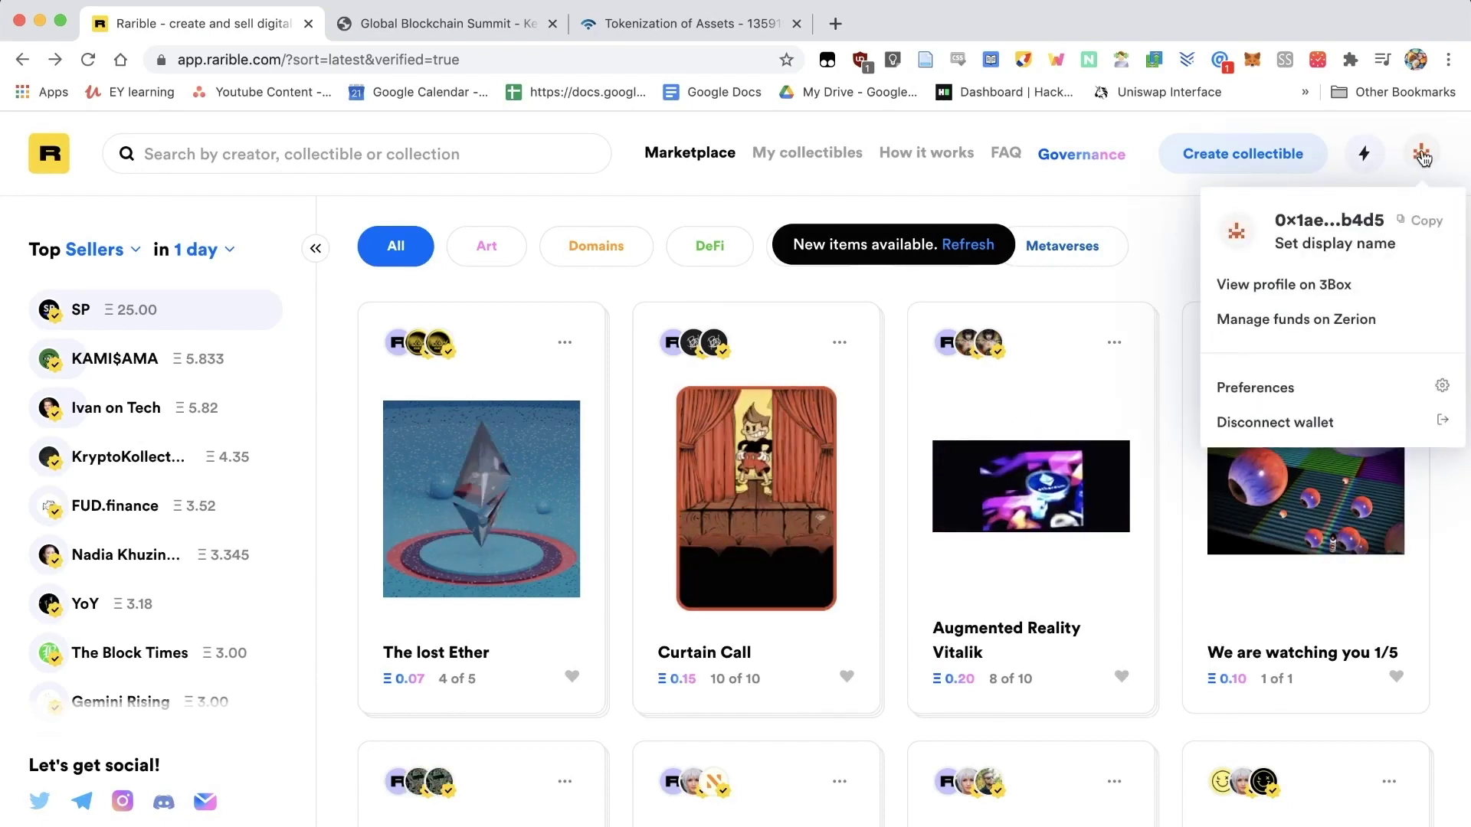
# View the connected account's profile with its two collectibles, then go to Create collectible
pyautogui.click(1422, 157)
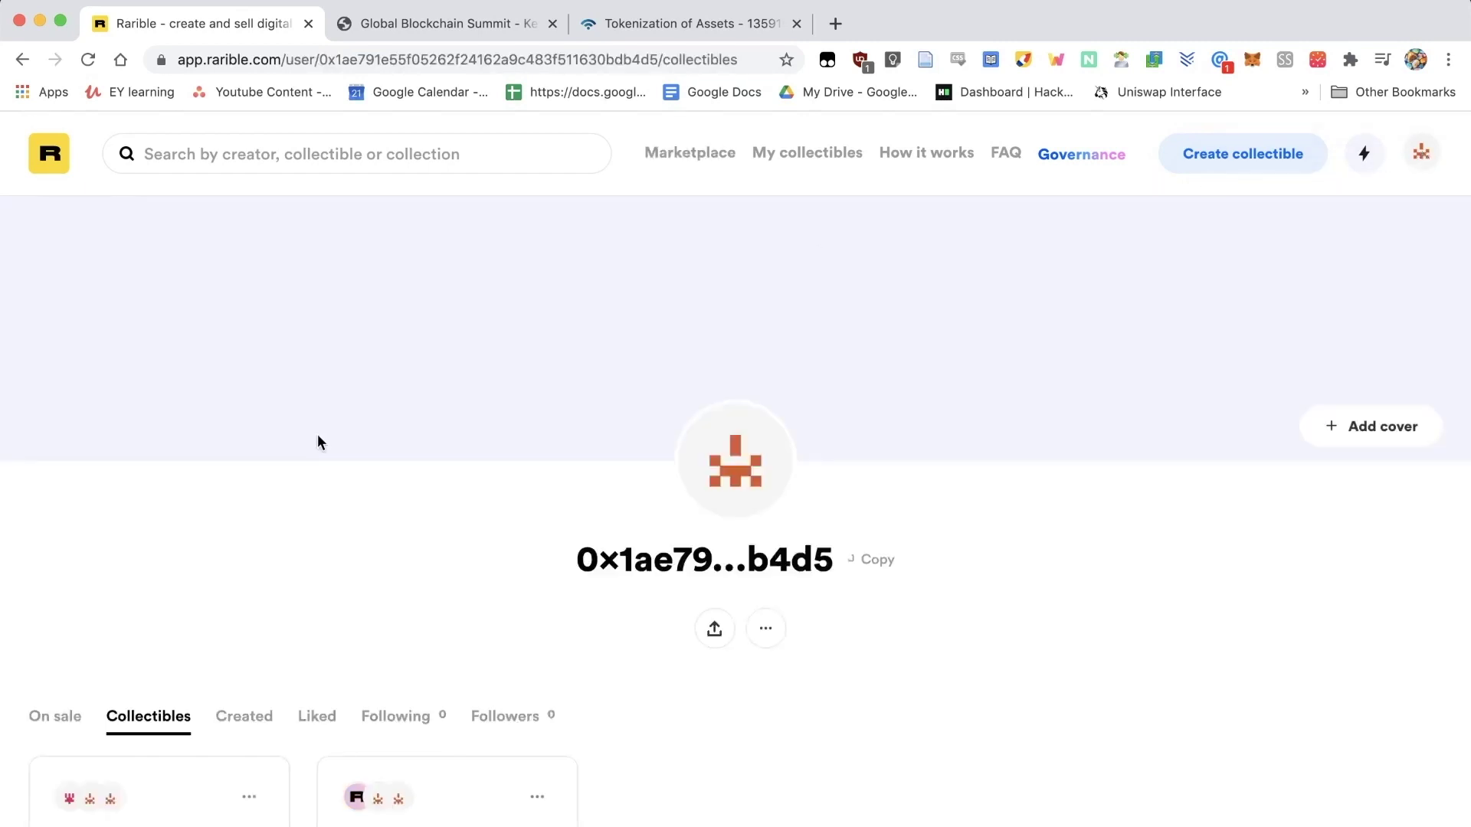
pyautogui.scroll(-6, 318, 443)
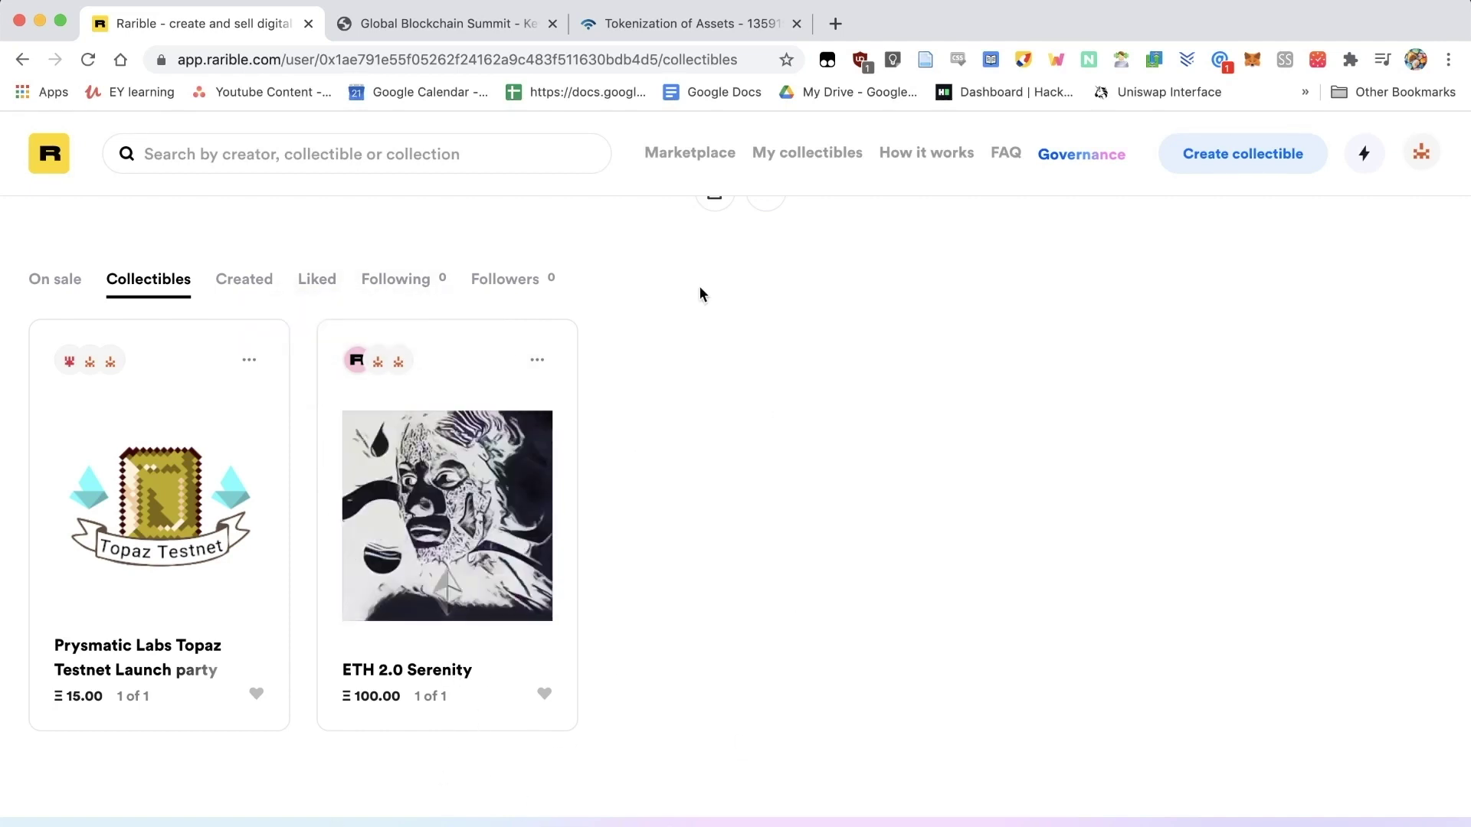
pyautogui.scroll(5, 701, 294)
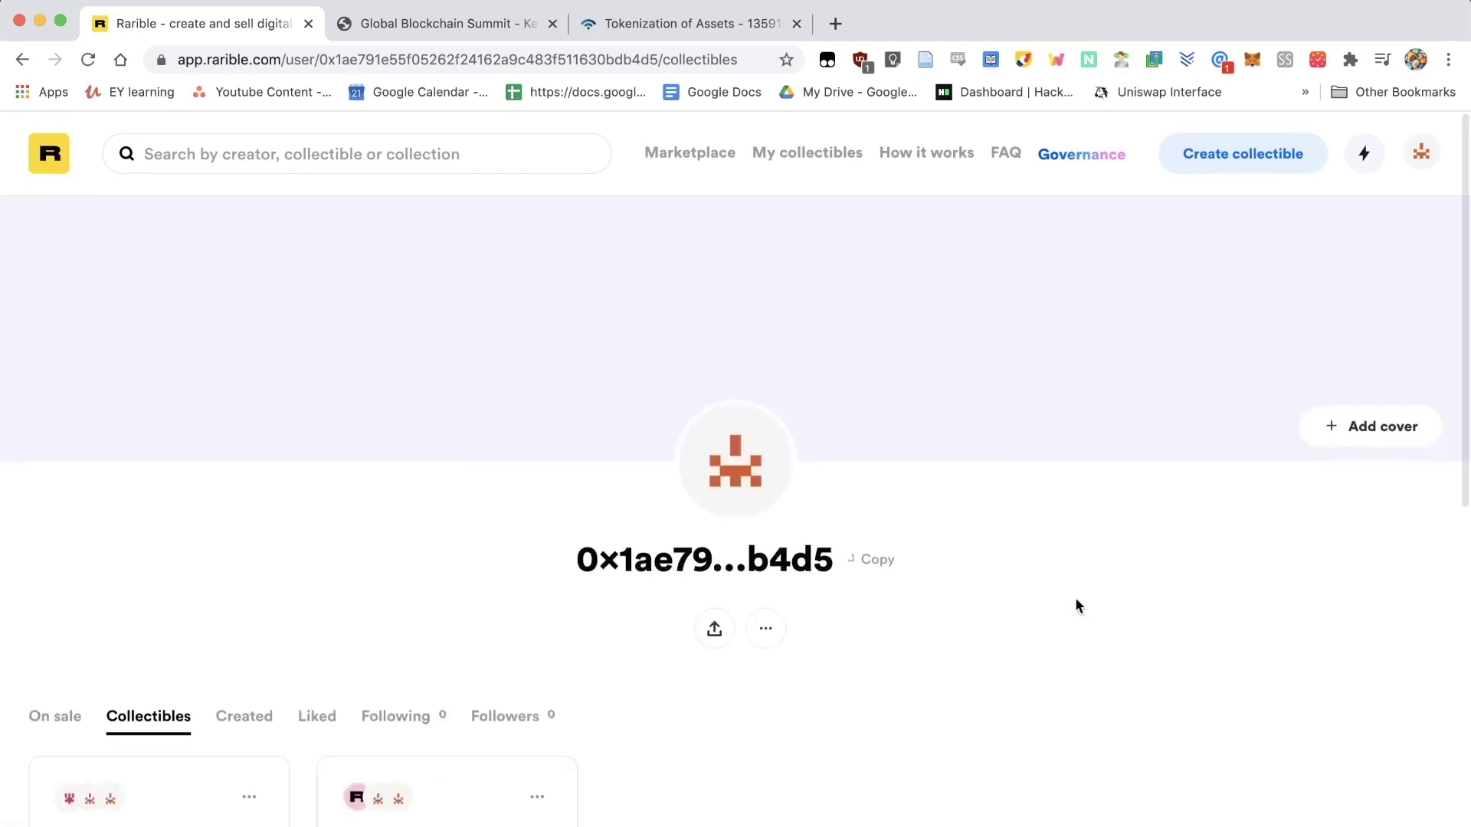
pyautogui.click(1241, 157)
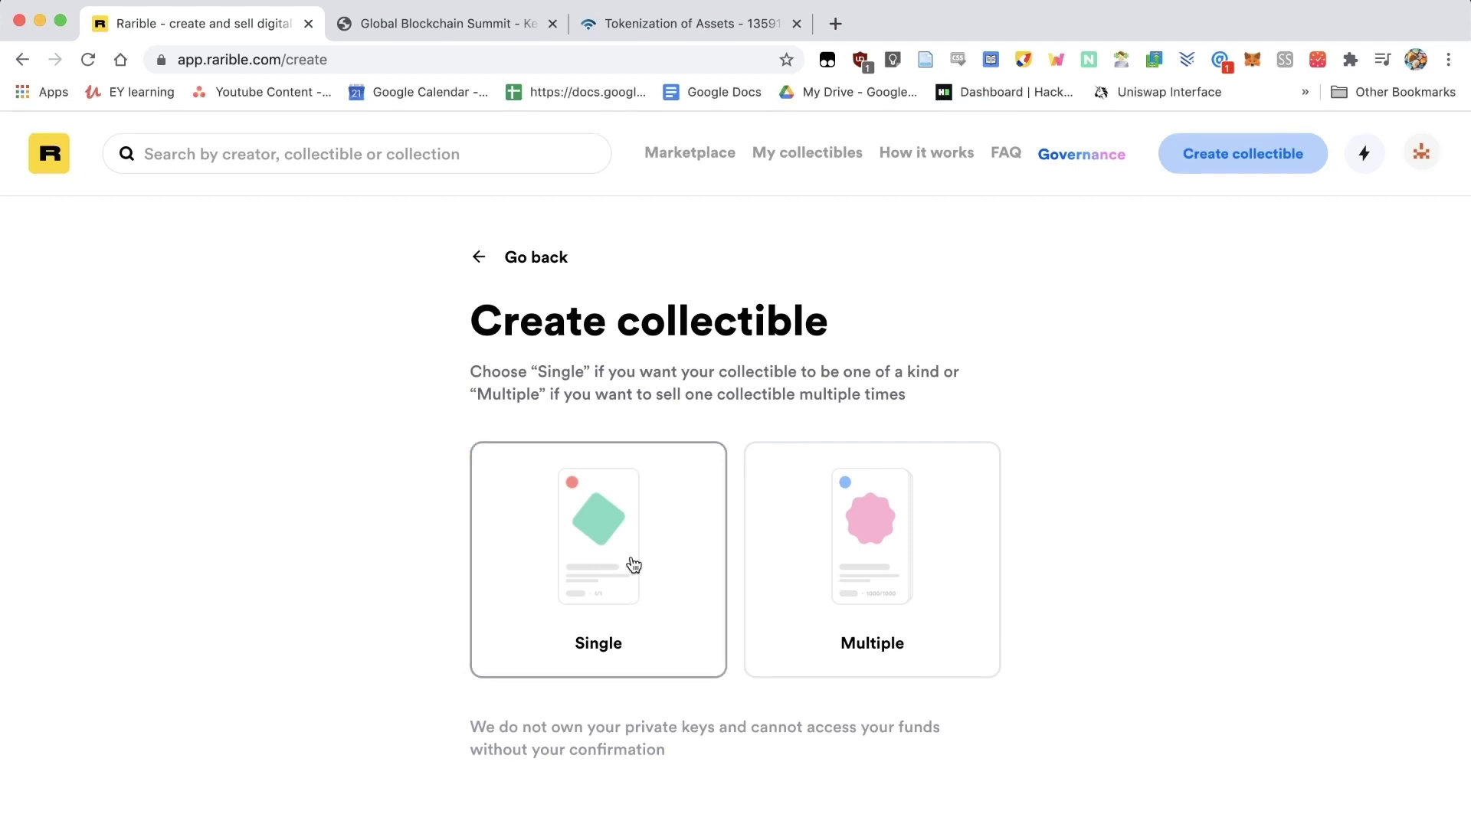
# Choose Multiple and upload the Your DeFi Guide GIF from Downloads as the collectible image
pyautogui.click(864, 565)
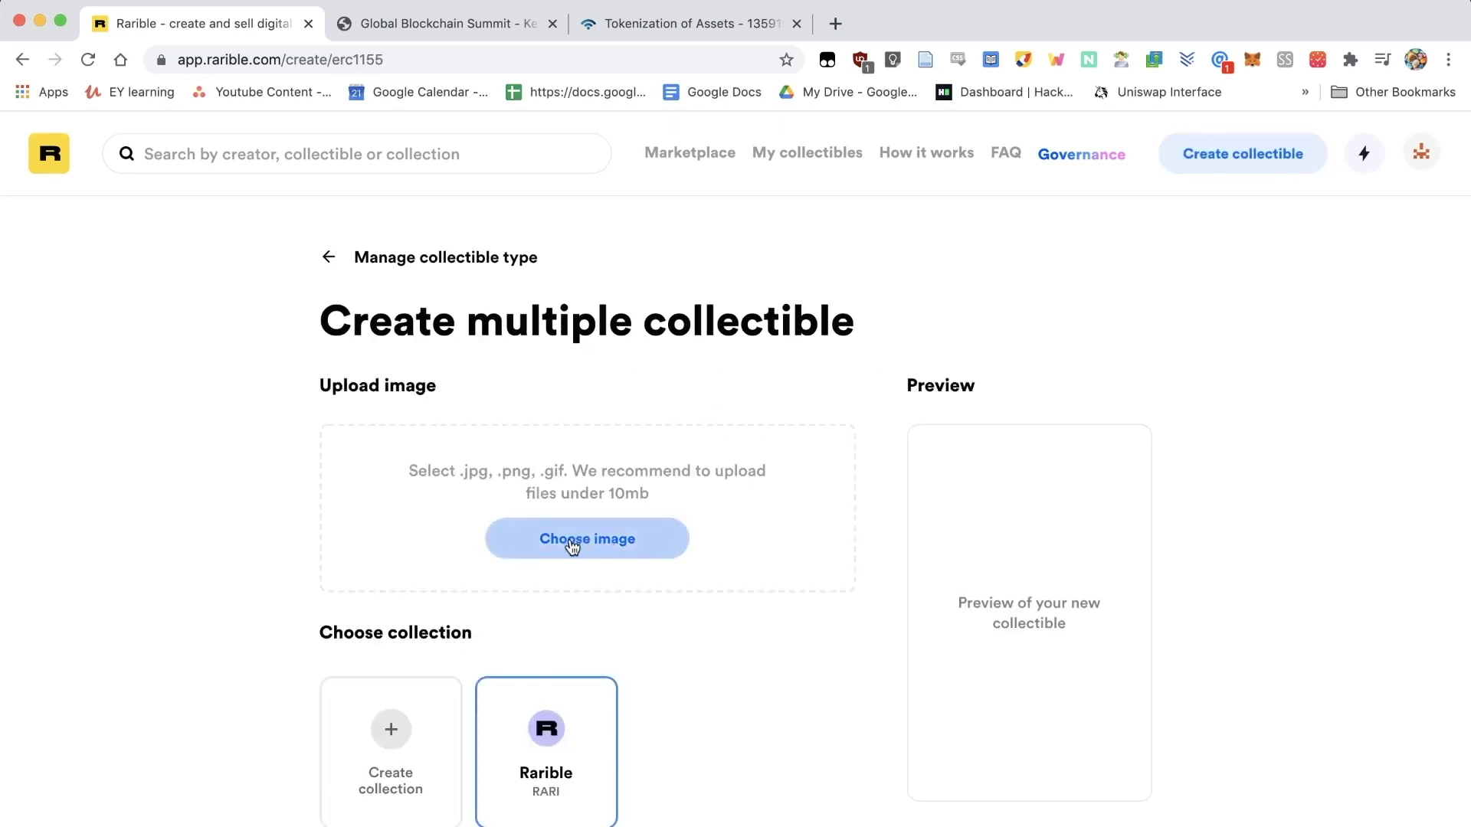
pyautogui.click(622, 543)
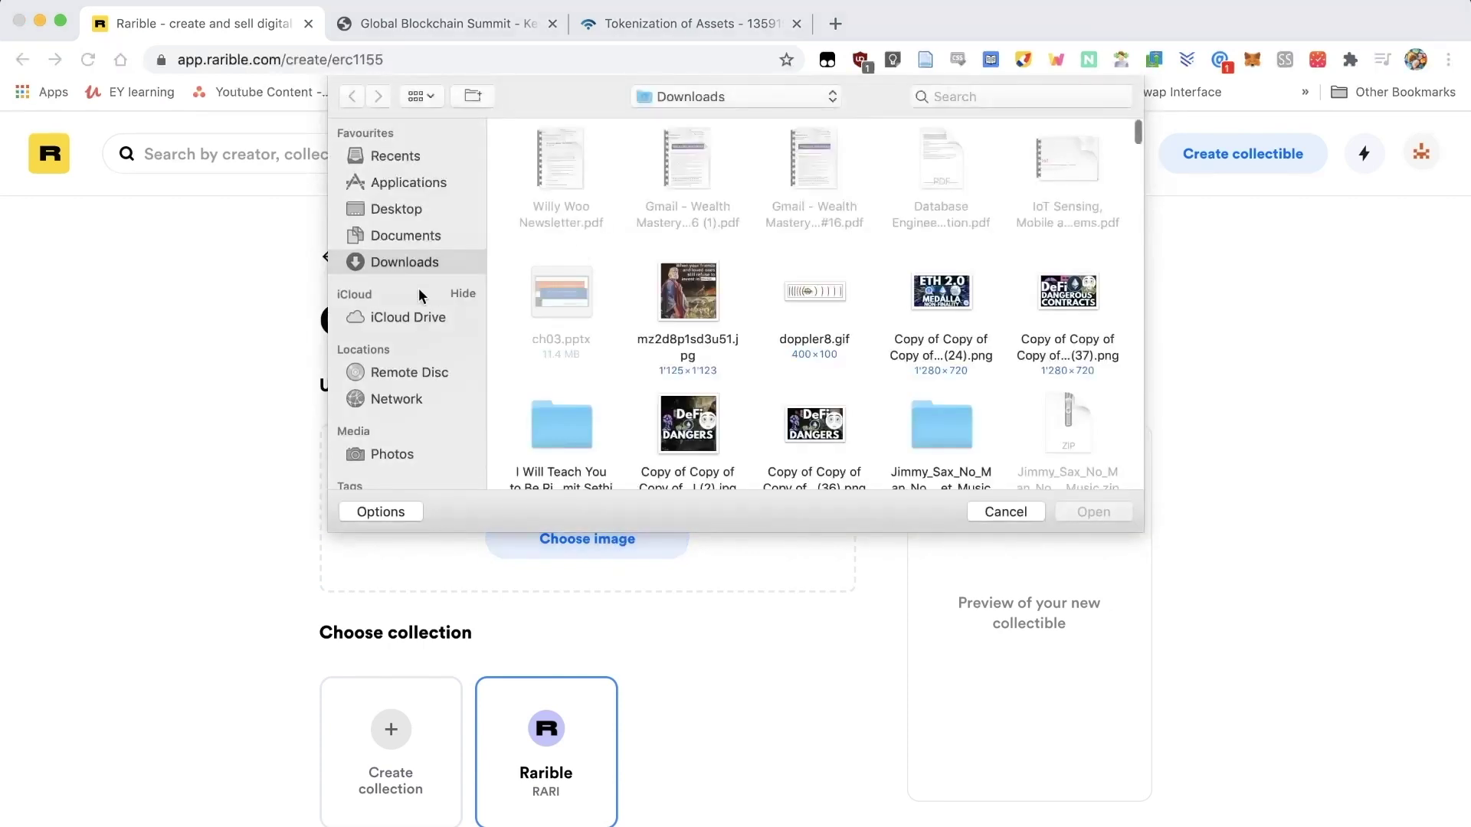
pyautogui.scroll(-10, 761, 380)
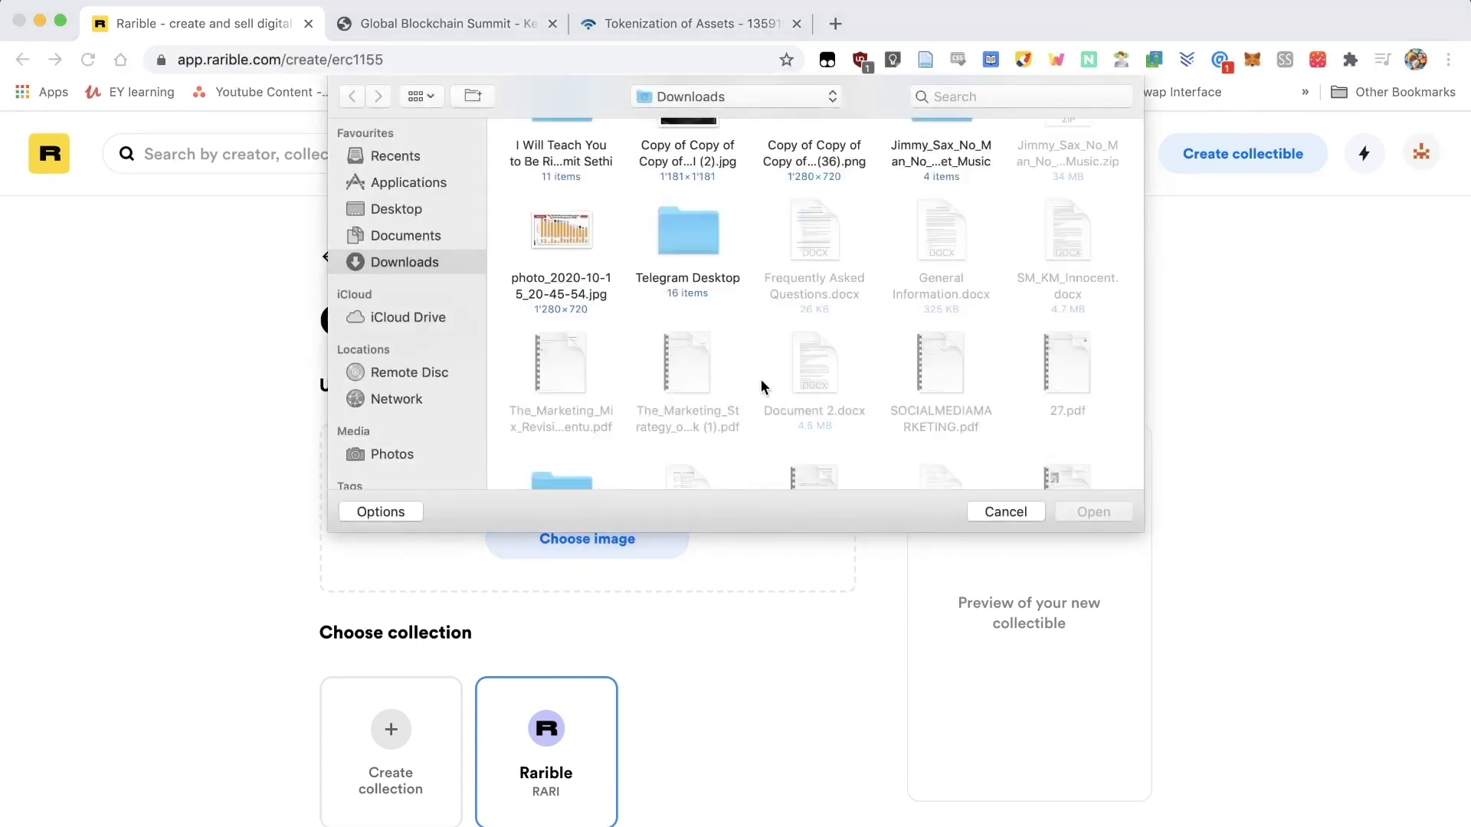
pyautogui.click(688, 338)
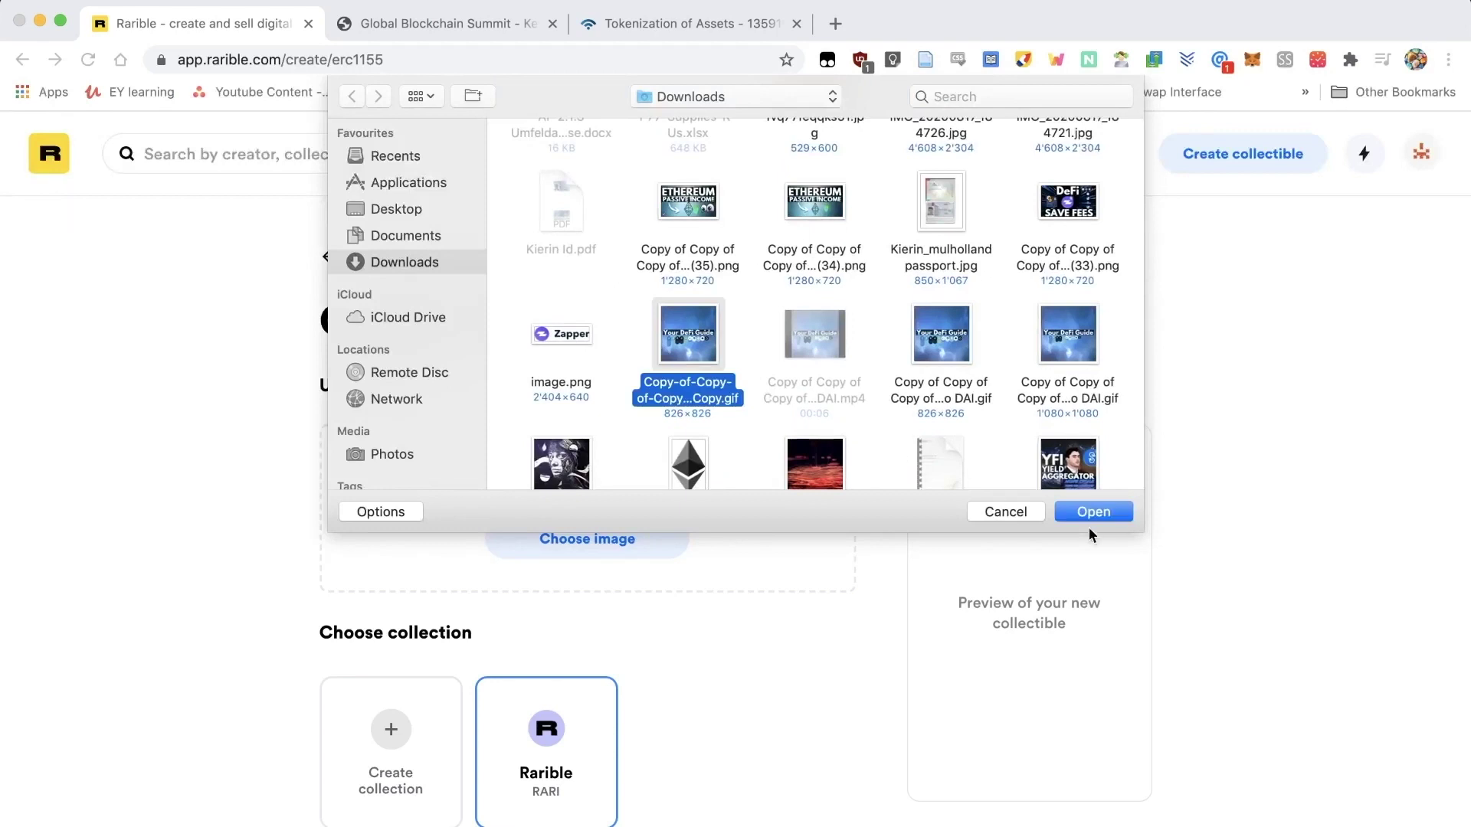
pyautogui.click(1111, 520)
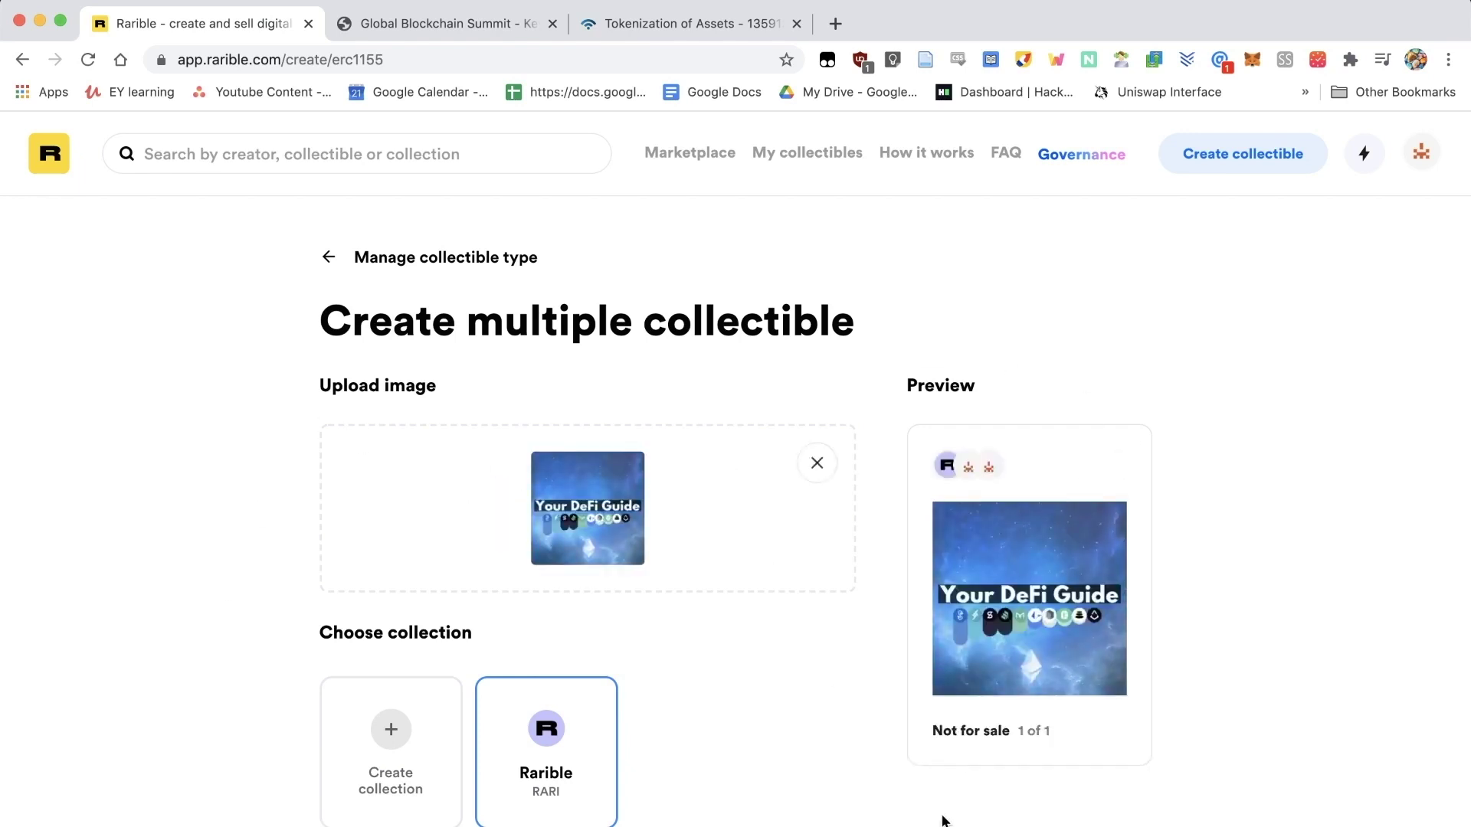
# Name the collectible 'DeFi Adventurer' and describe it as a proof-of-attendance token for loyal sub 5k subscribers
pyautogui.scroll(-6, 900, 701)
pyautogui.scroll(1, 899, 703)
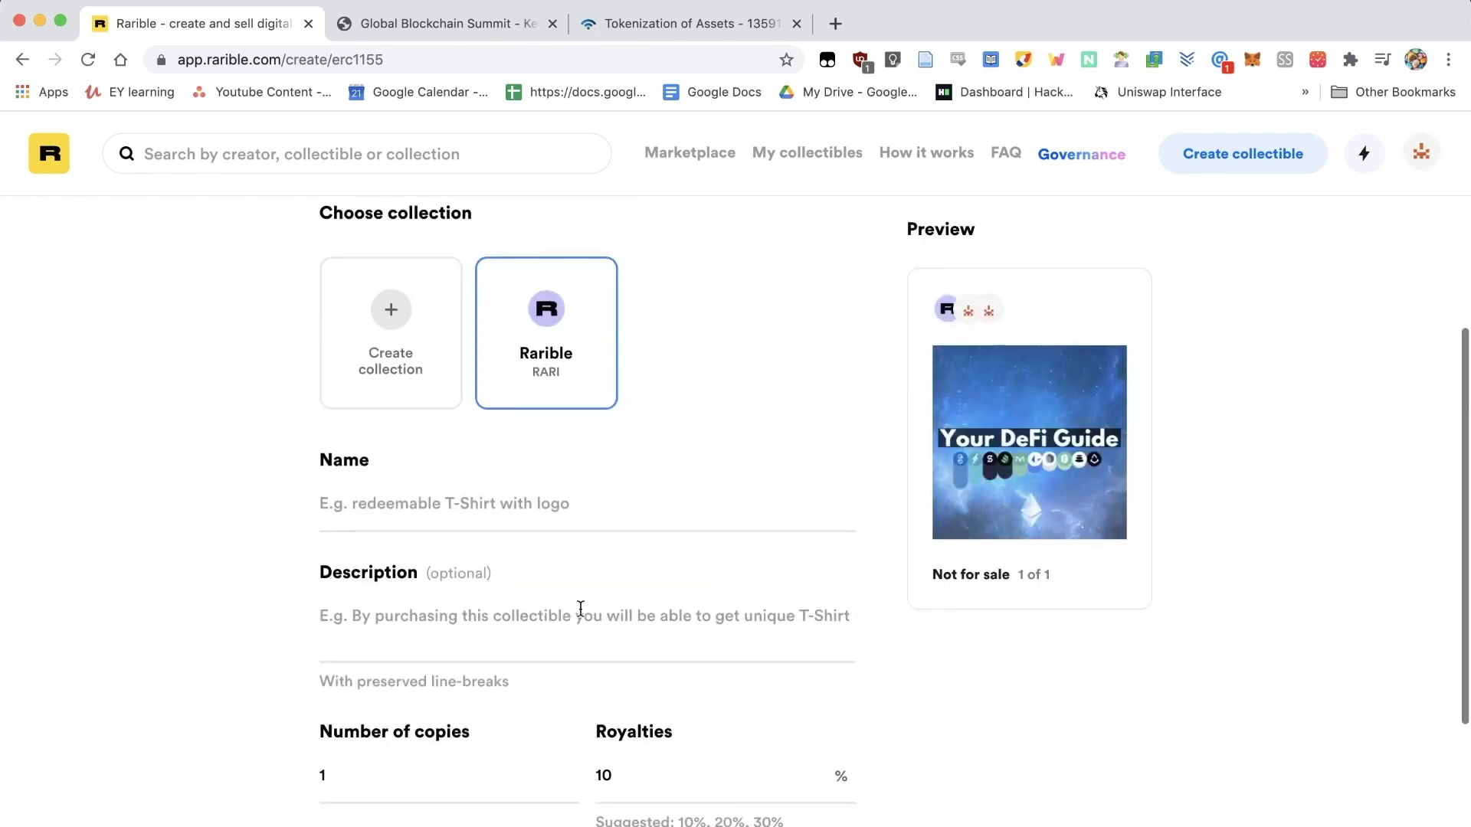
pyautogui.click(457, 518)
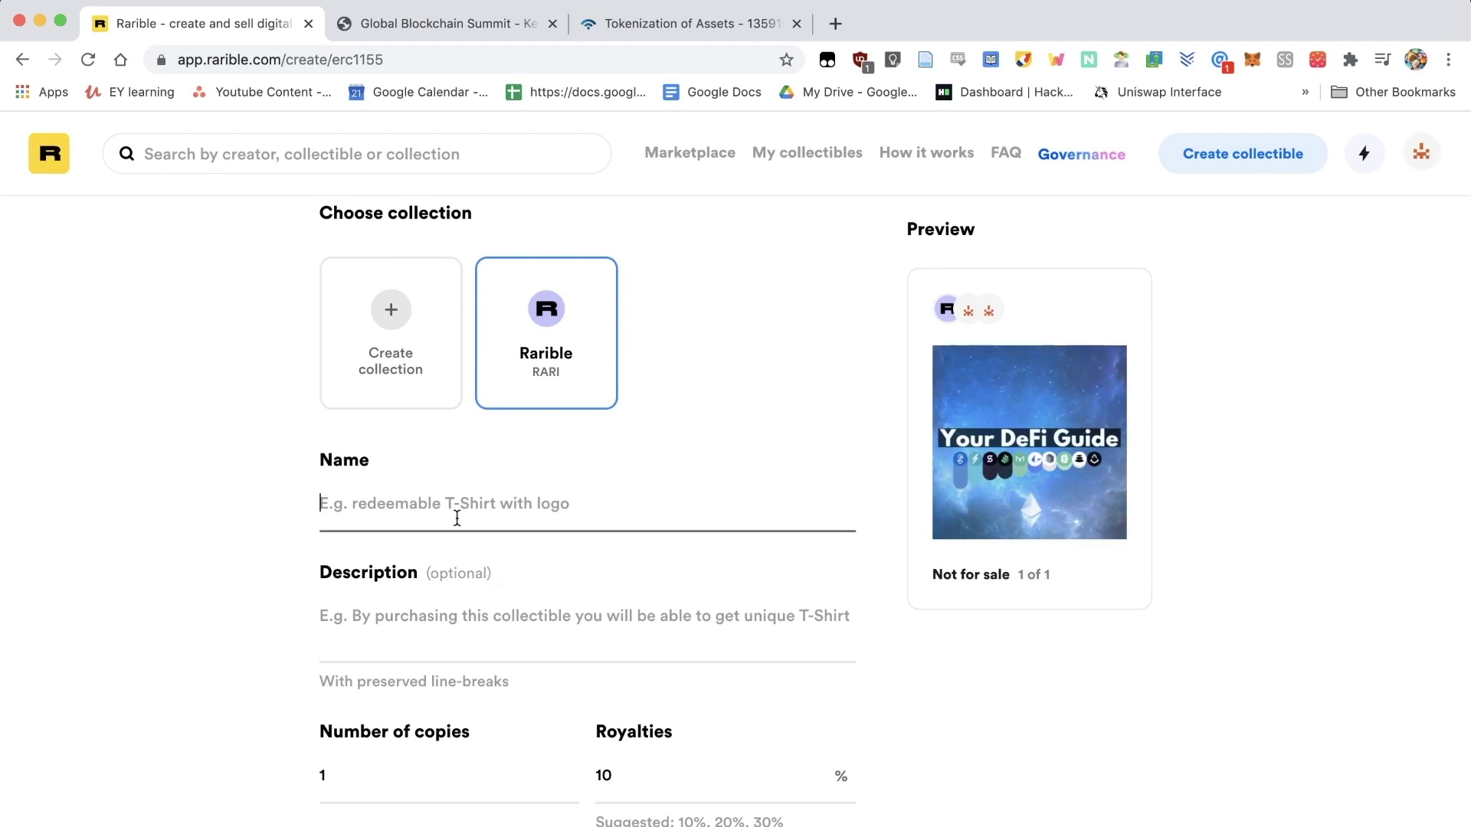
pyautogui.write('DeFi')
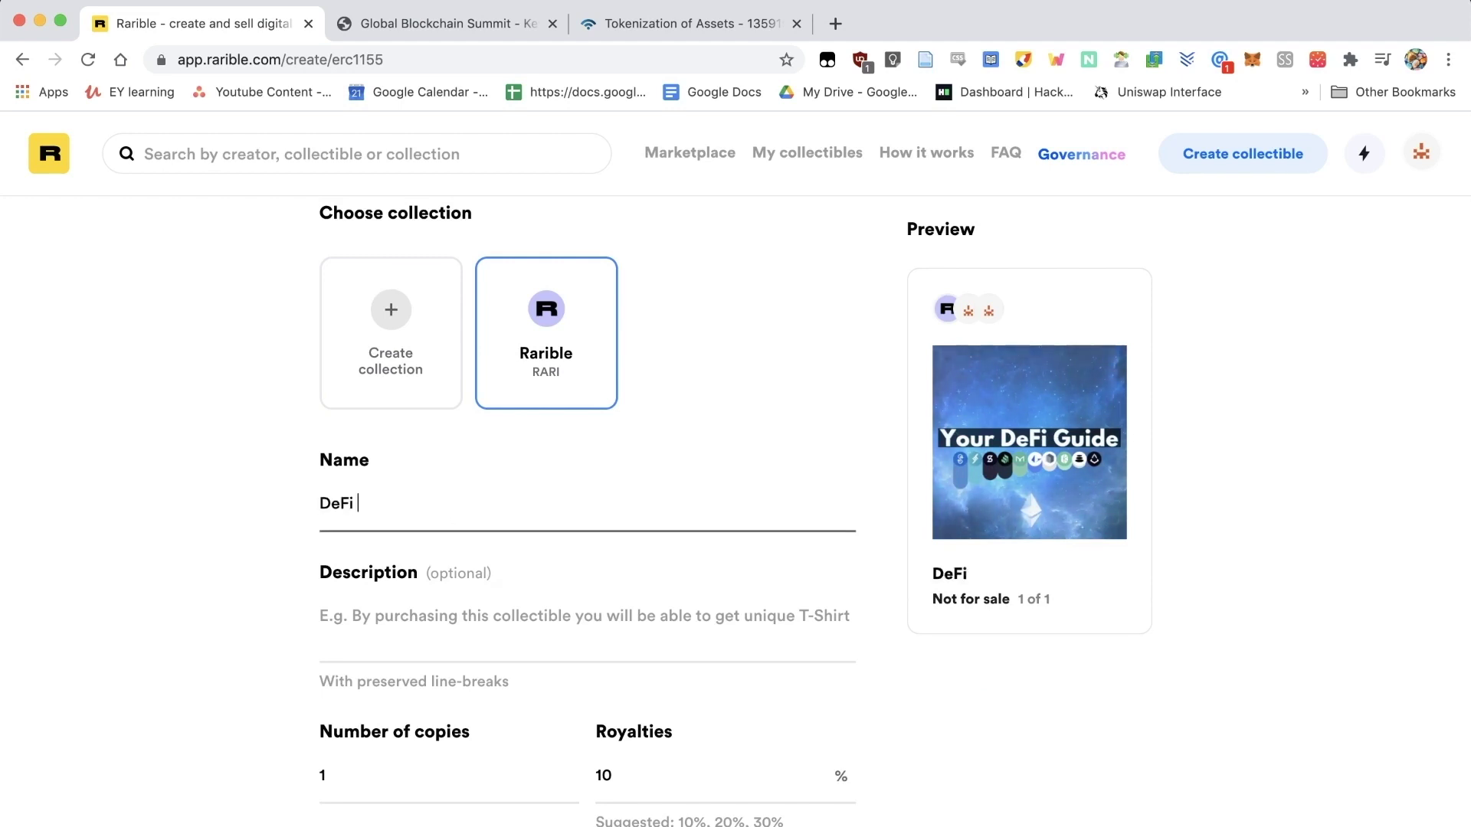
pyautogui.write(' Adventurer')
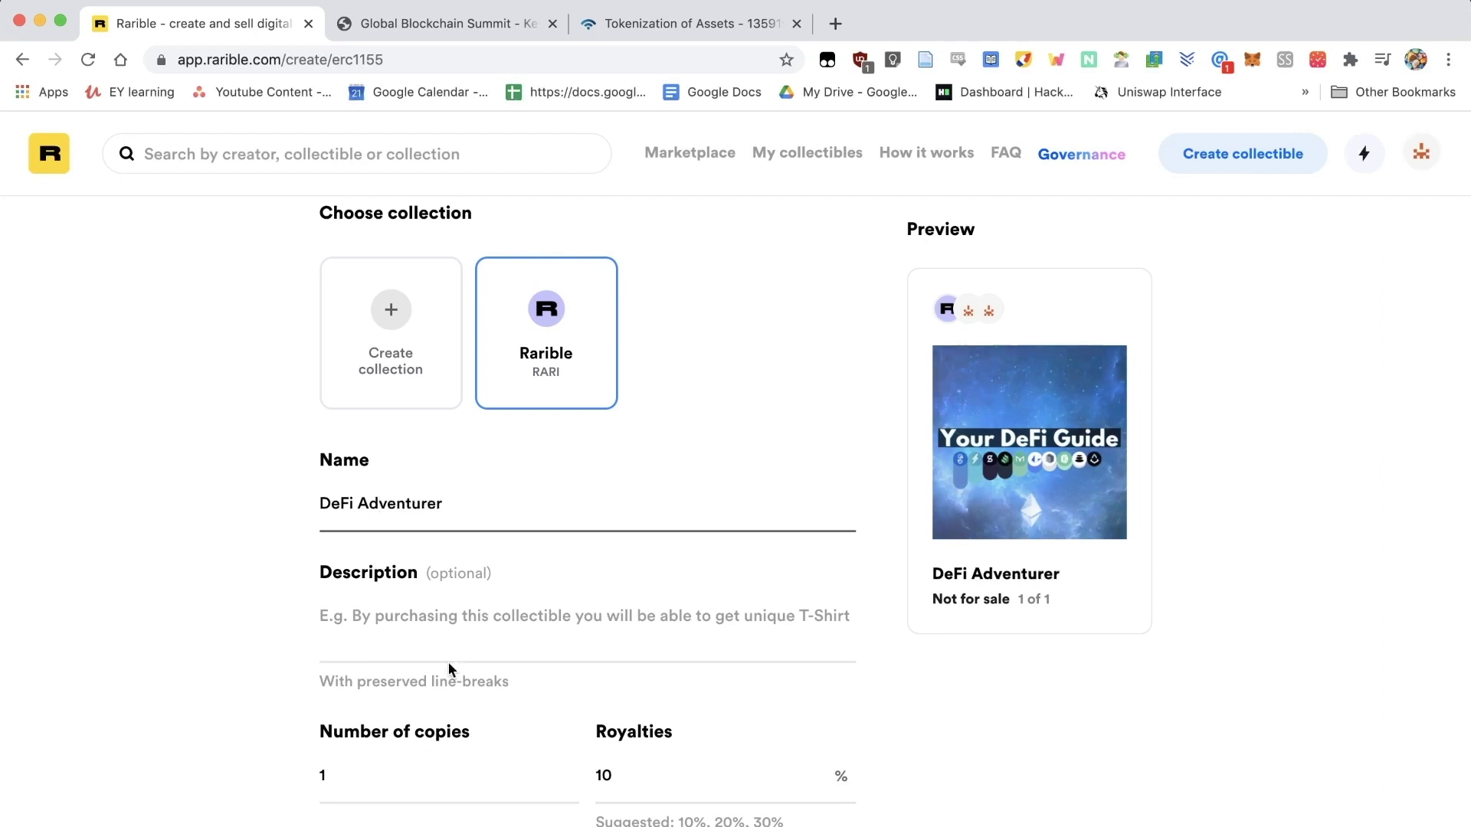
pyautogui.click(463, 611)
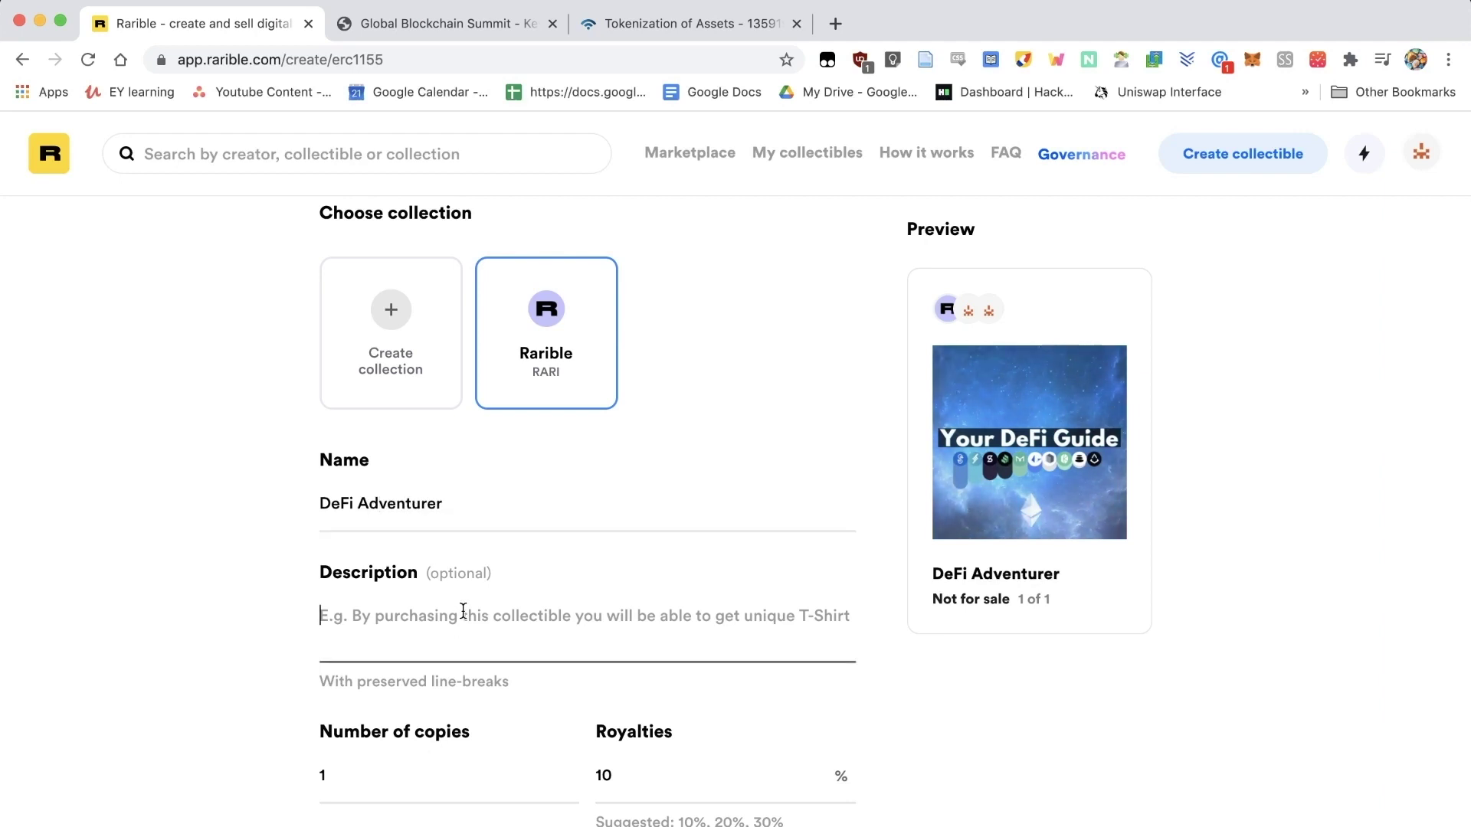
pyautogui.write('P')
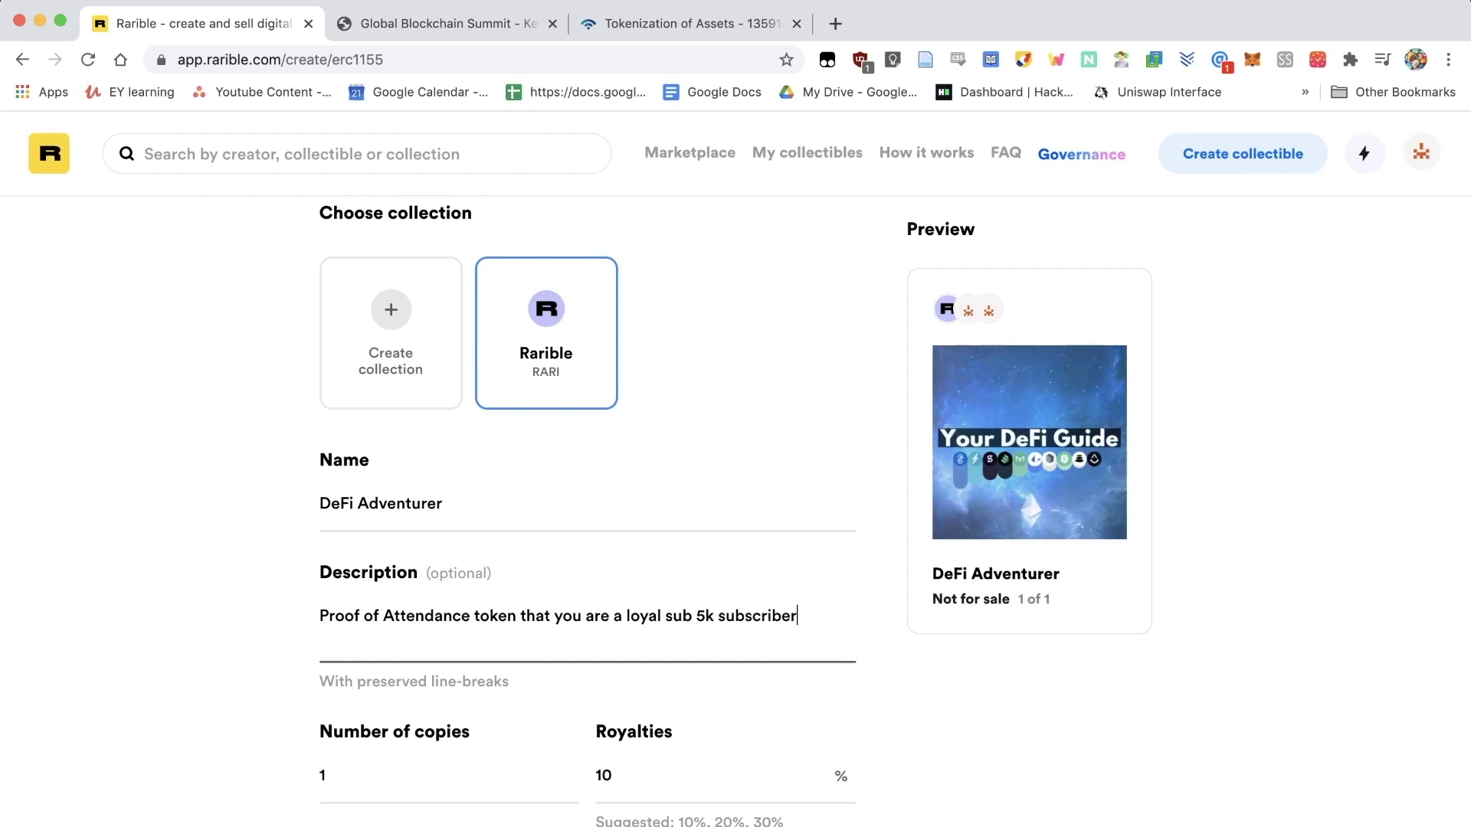
# Set the number of copies to 100 and leave 'Unlock once purchased' switched off
pyautogui.scroll(-5, 183, 613)
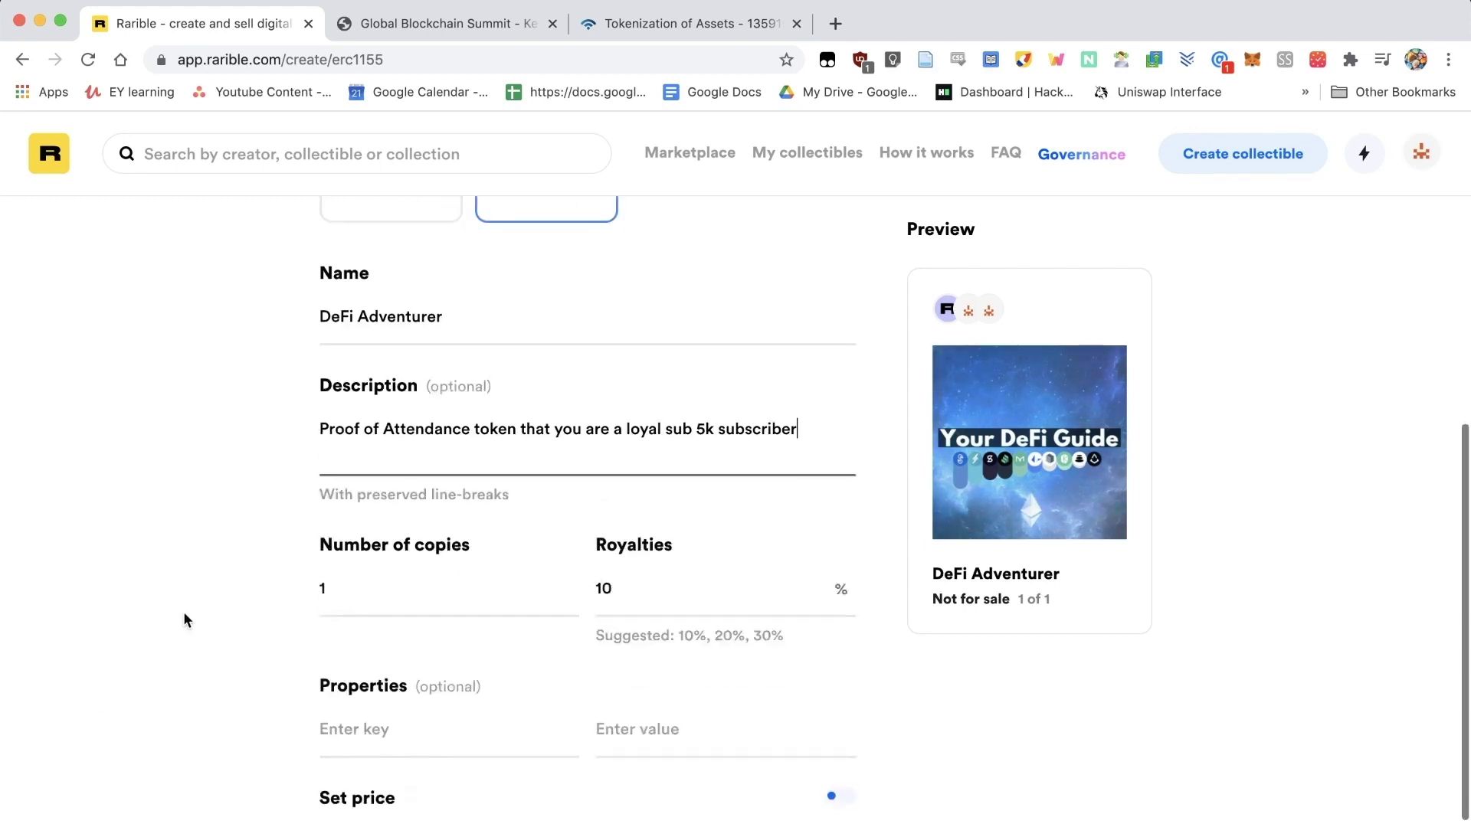
pyautogui.click(388, 593)
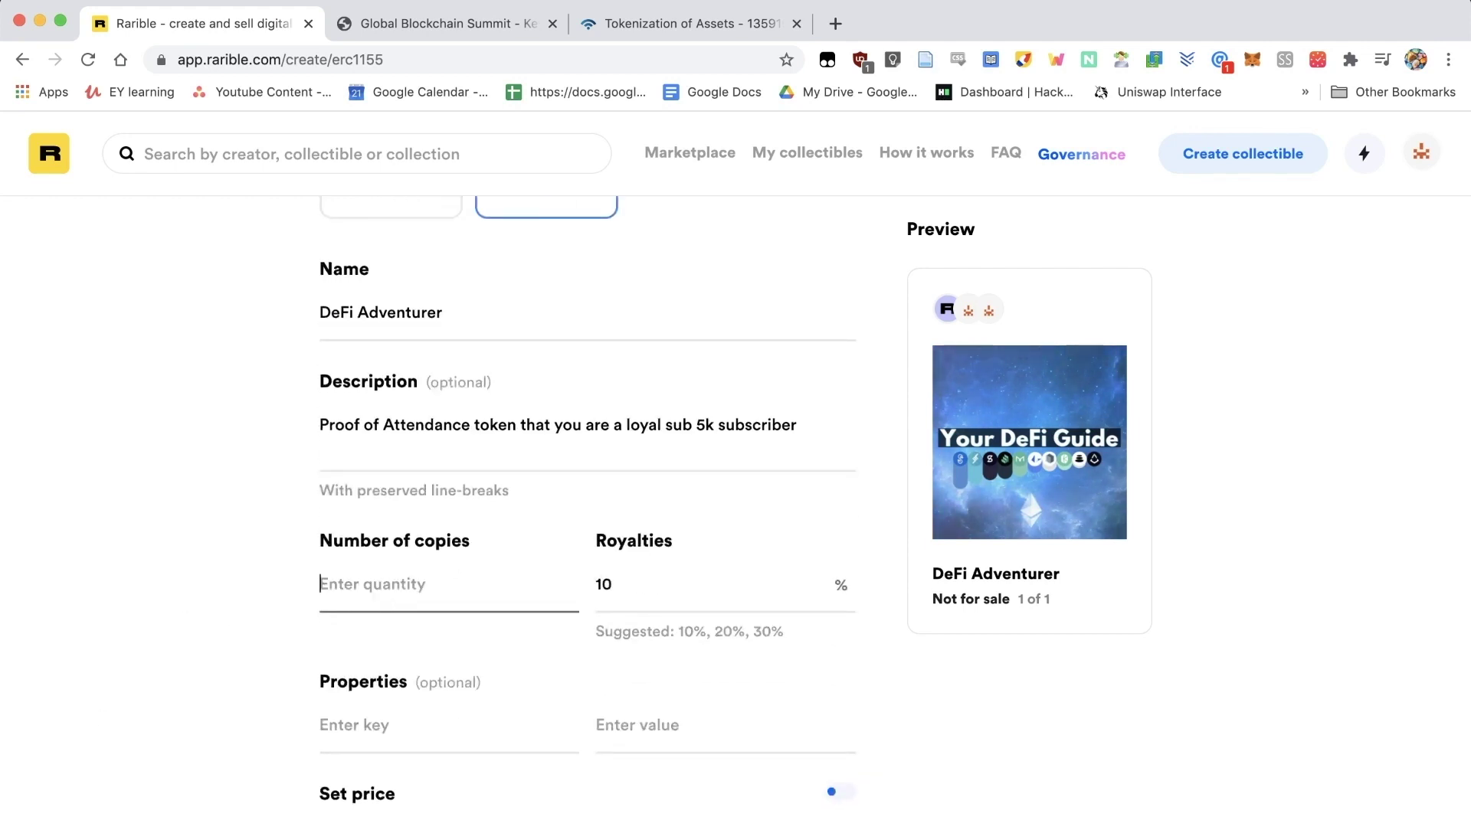
pyautogui.write('100')
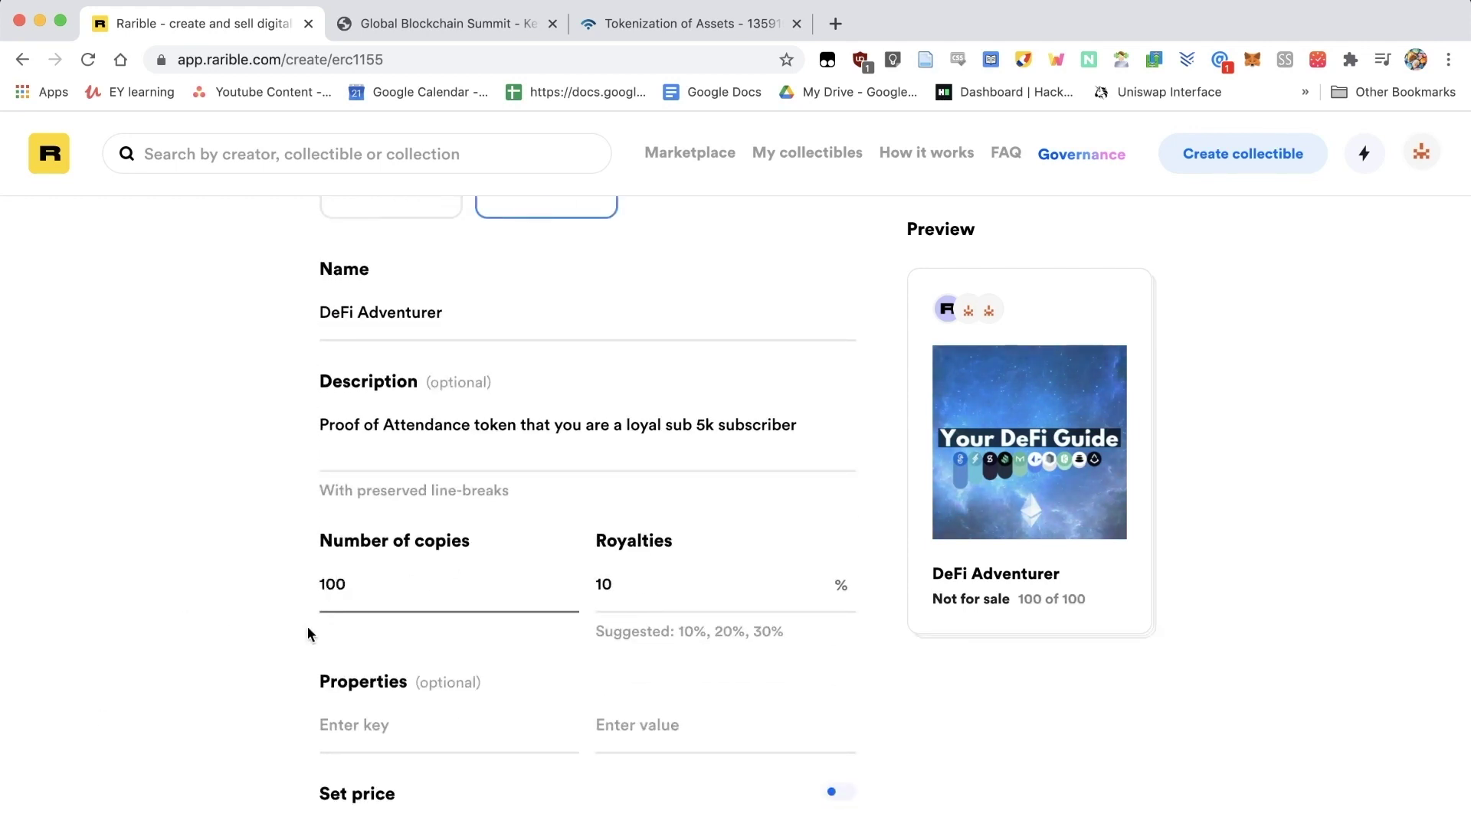
pyautogui.scroll(-3, 151, 585)
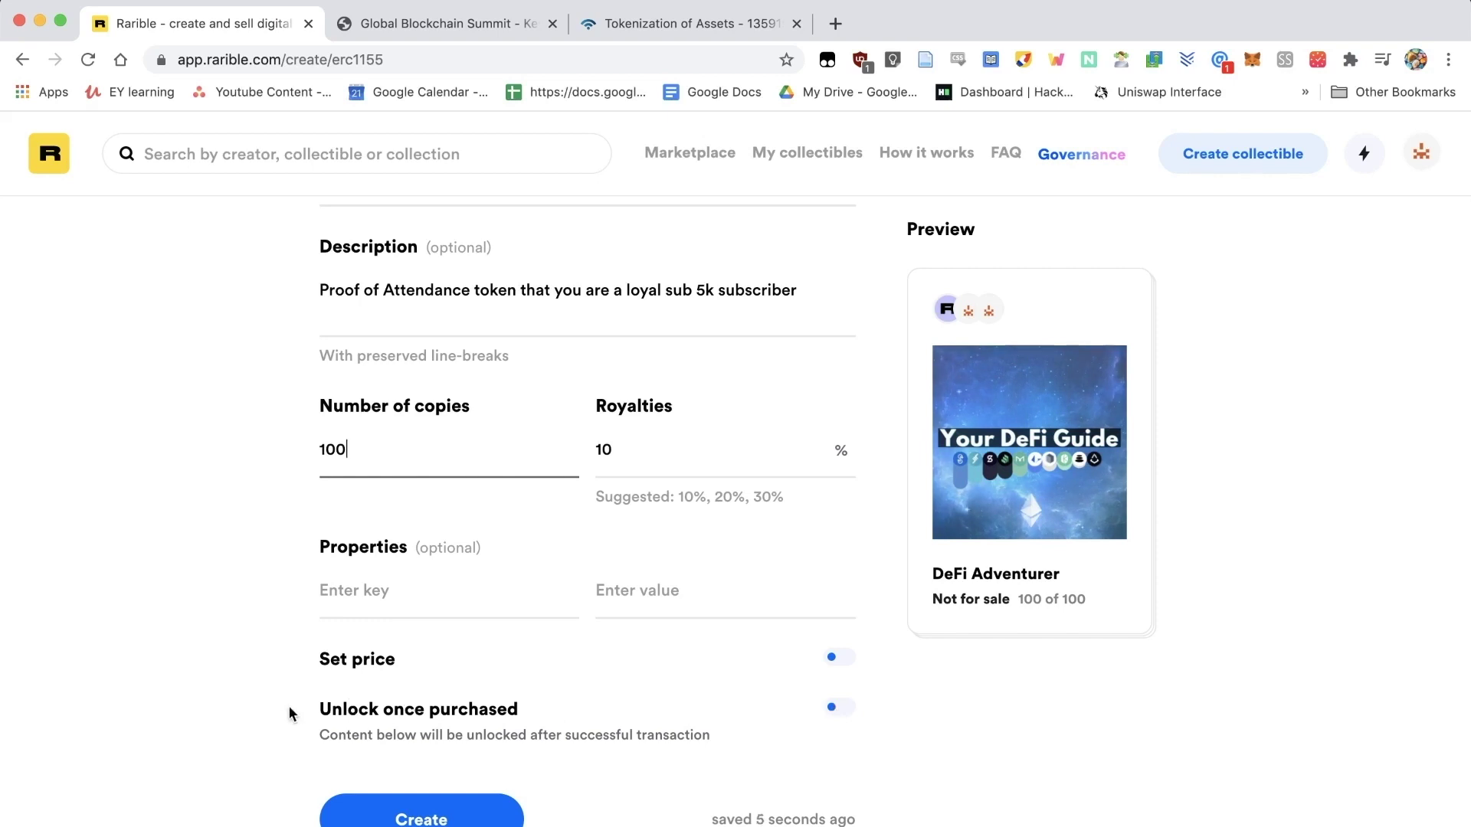
pyautogui.click(855, 711)
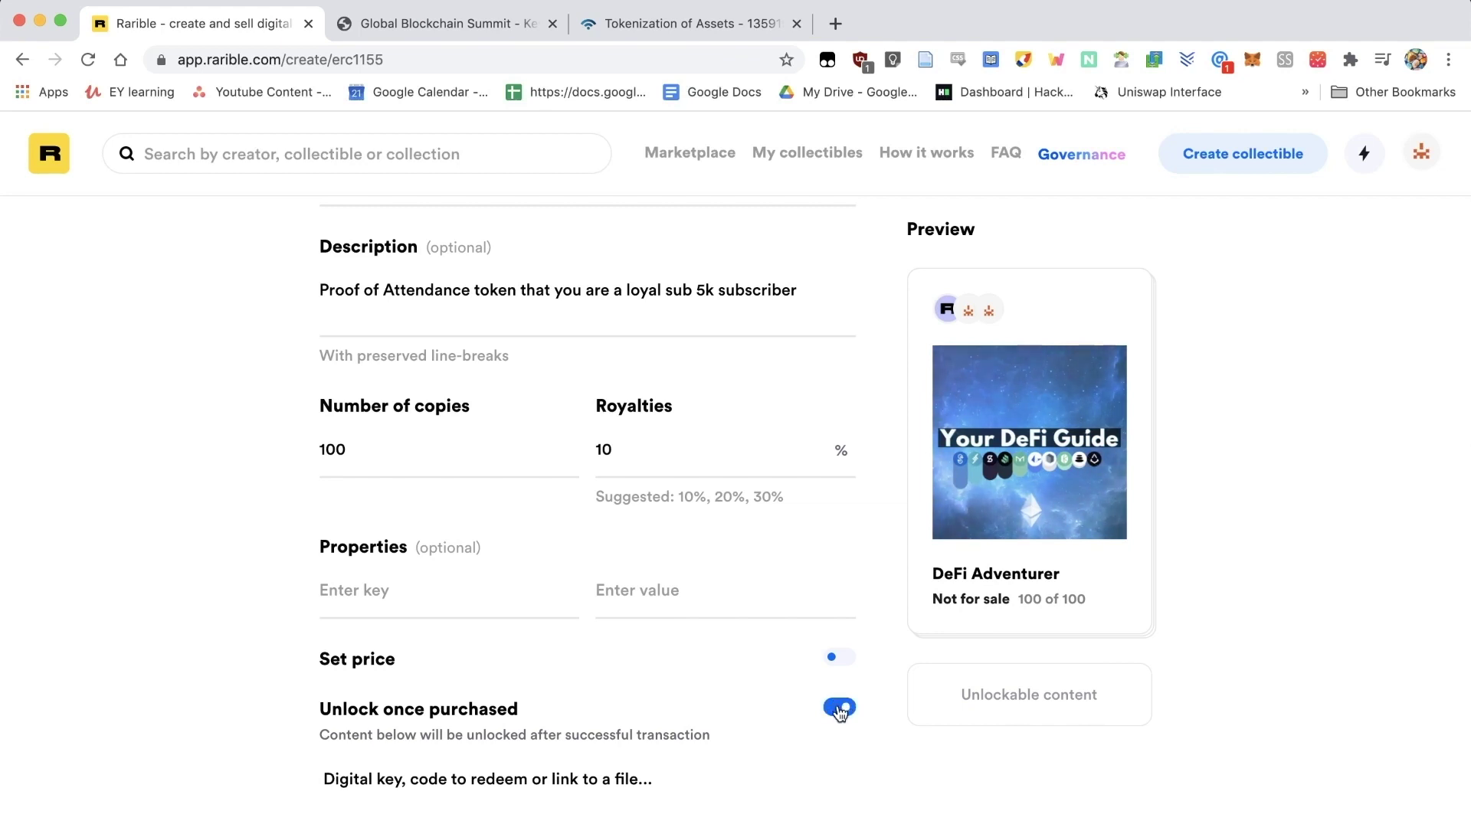
pyautogui.click(841, 710)
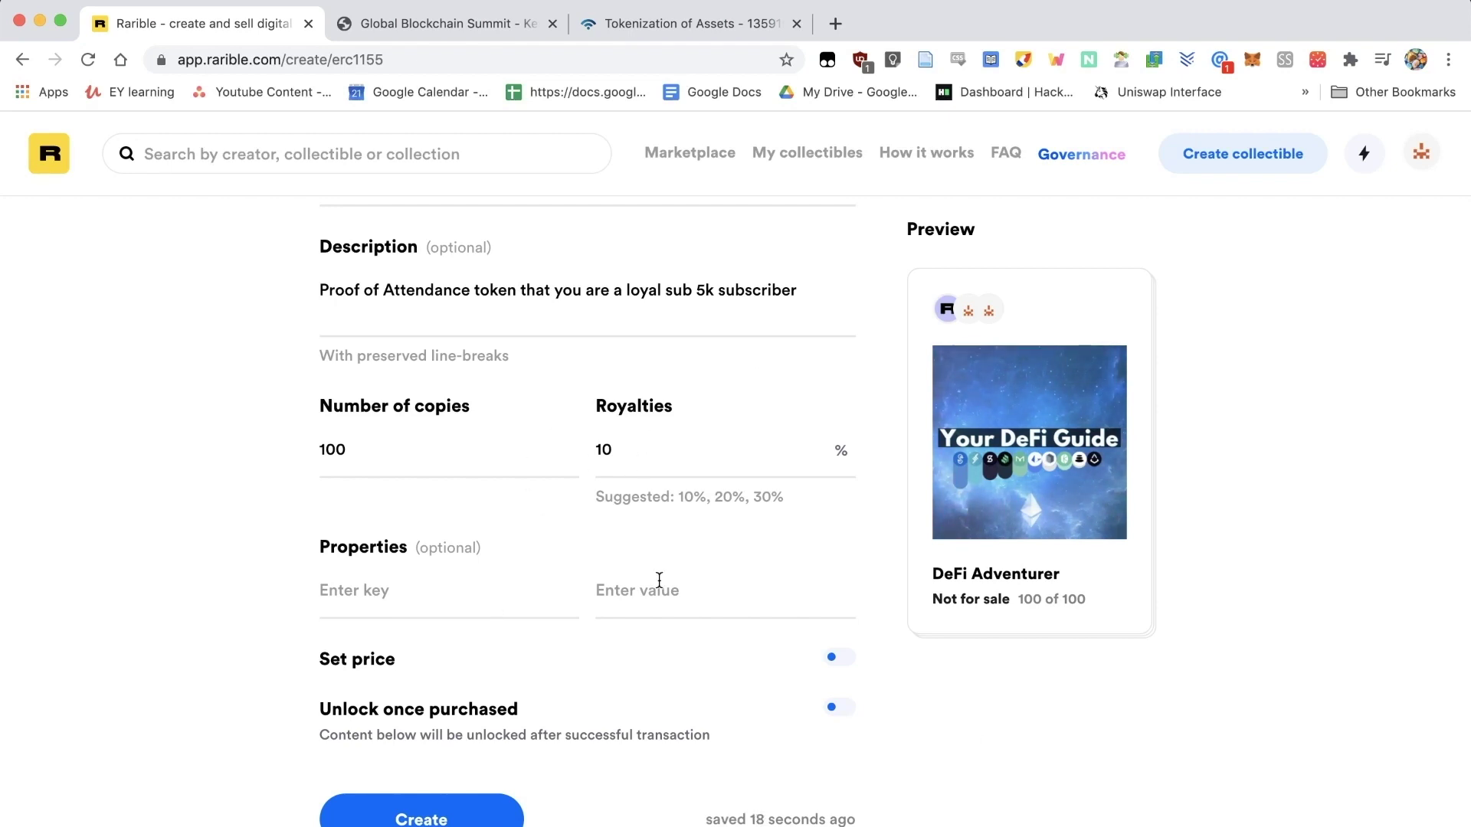
# Turn on Set price and enter a sale price of 0.05 ETH
pyautogui.scroll(2, 593, 674)
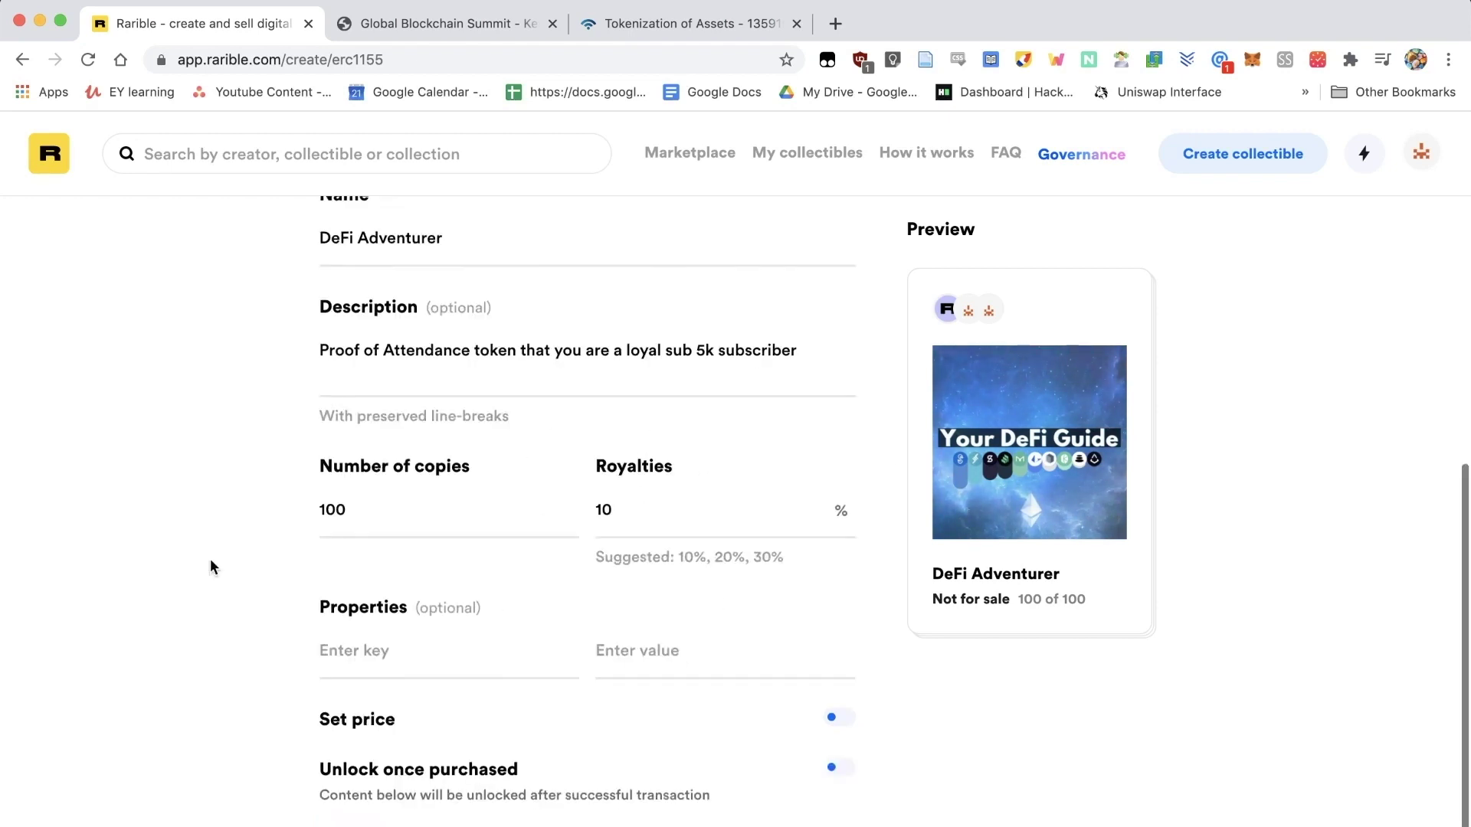
pyautogui.click(843, 721)
pyautogui.scroll(-3, 190, 614)
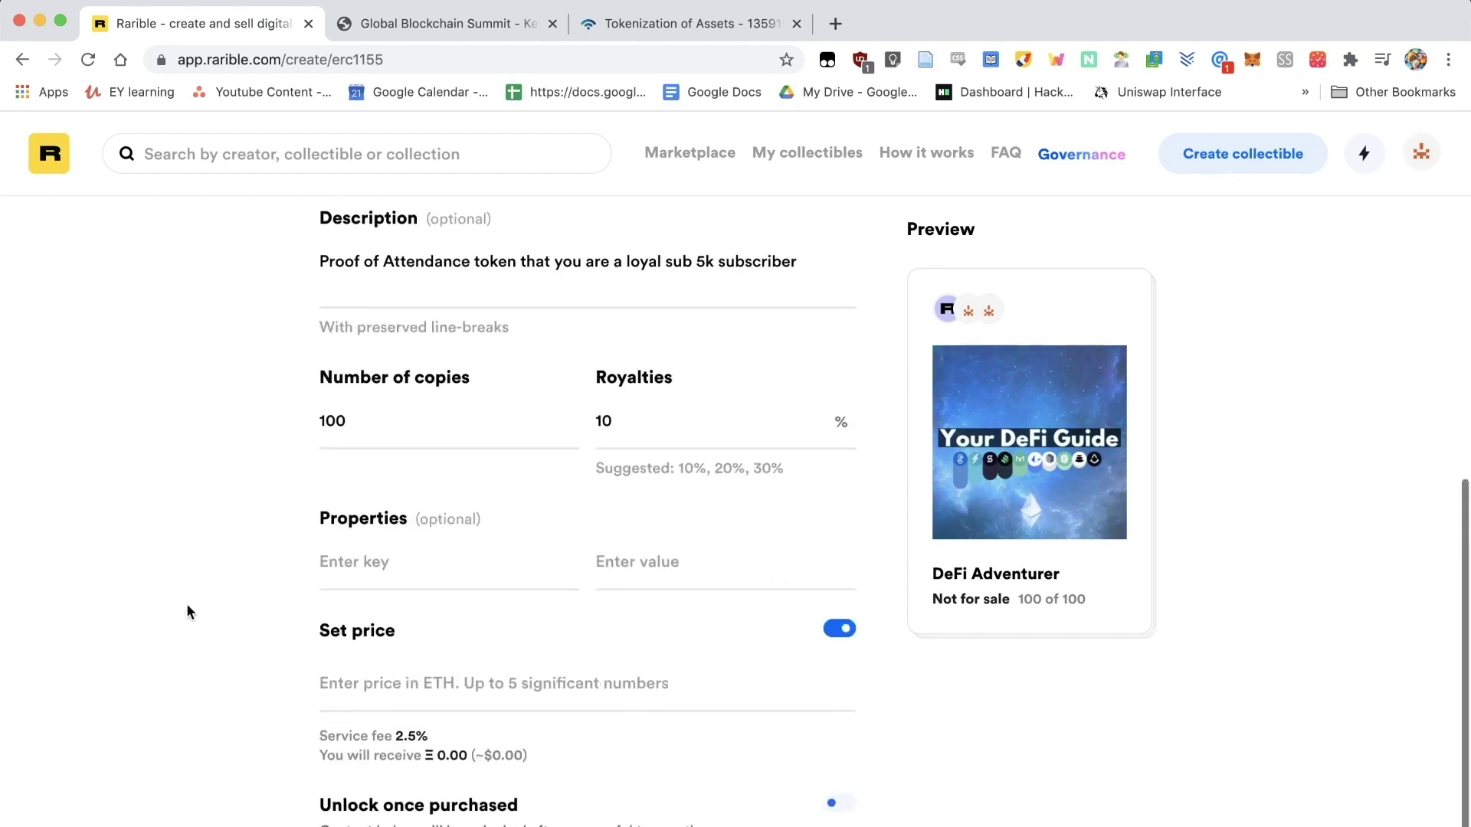
pyautogui.click(426, 674)
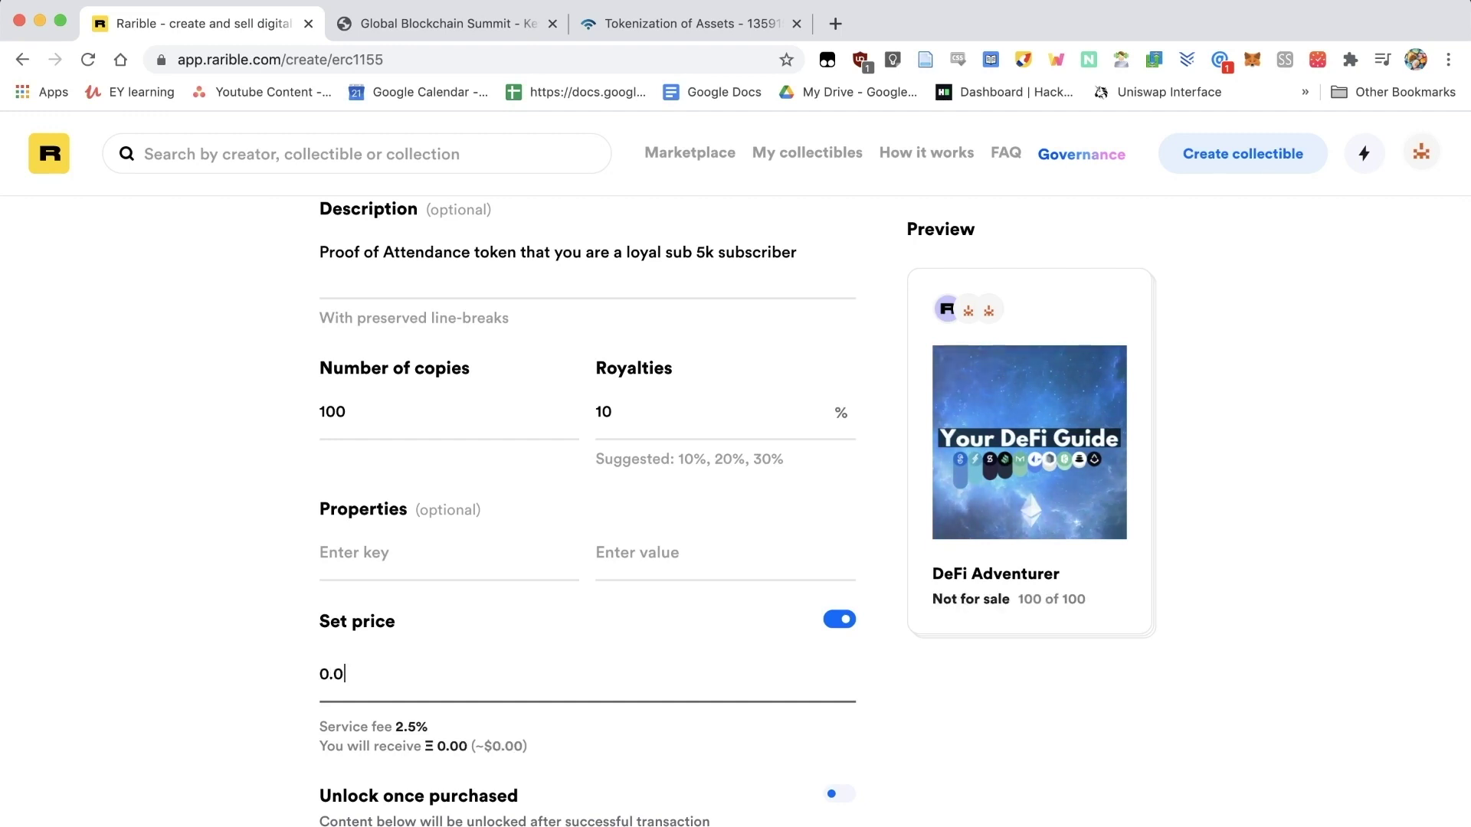
pyautogui.write('5')
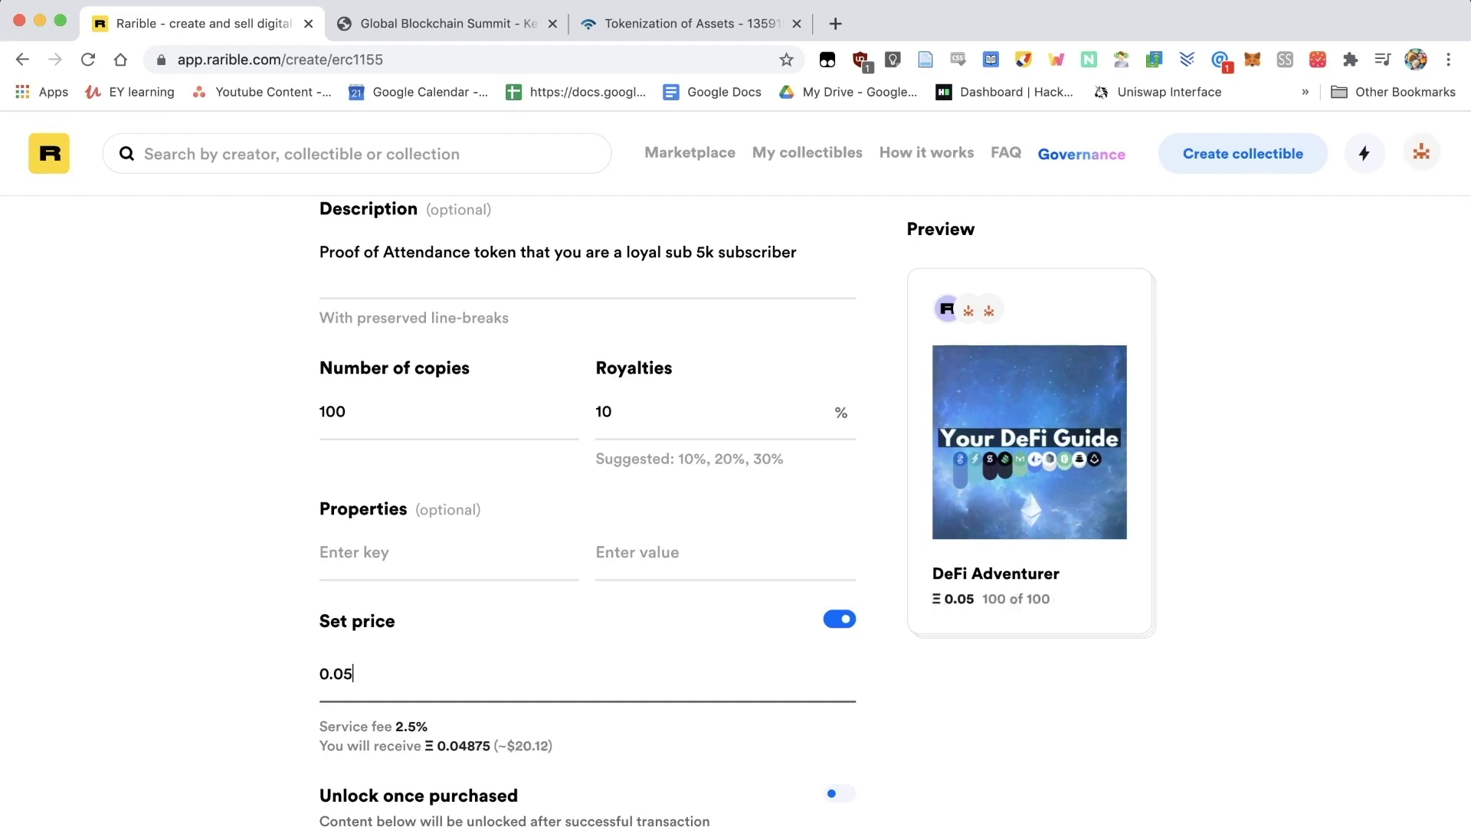
pyautogui.click(265, 623)
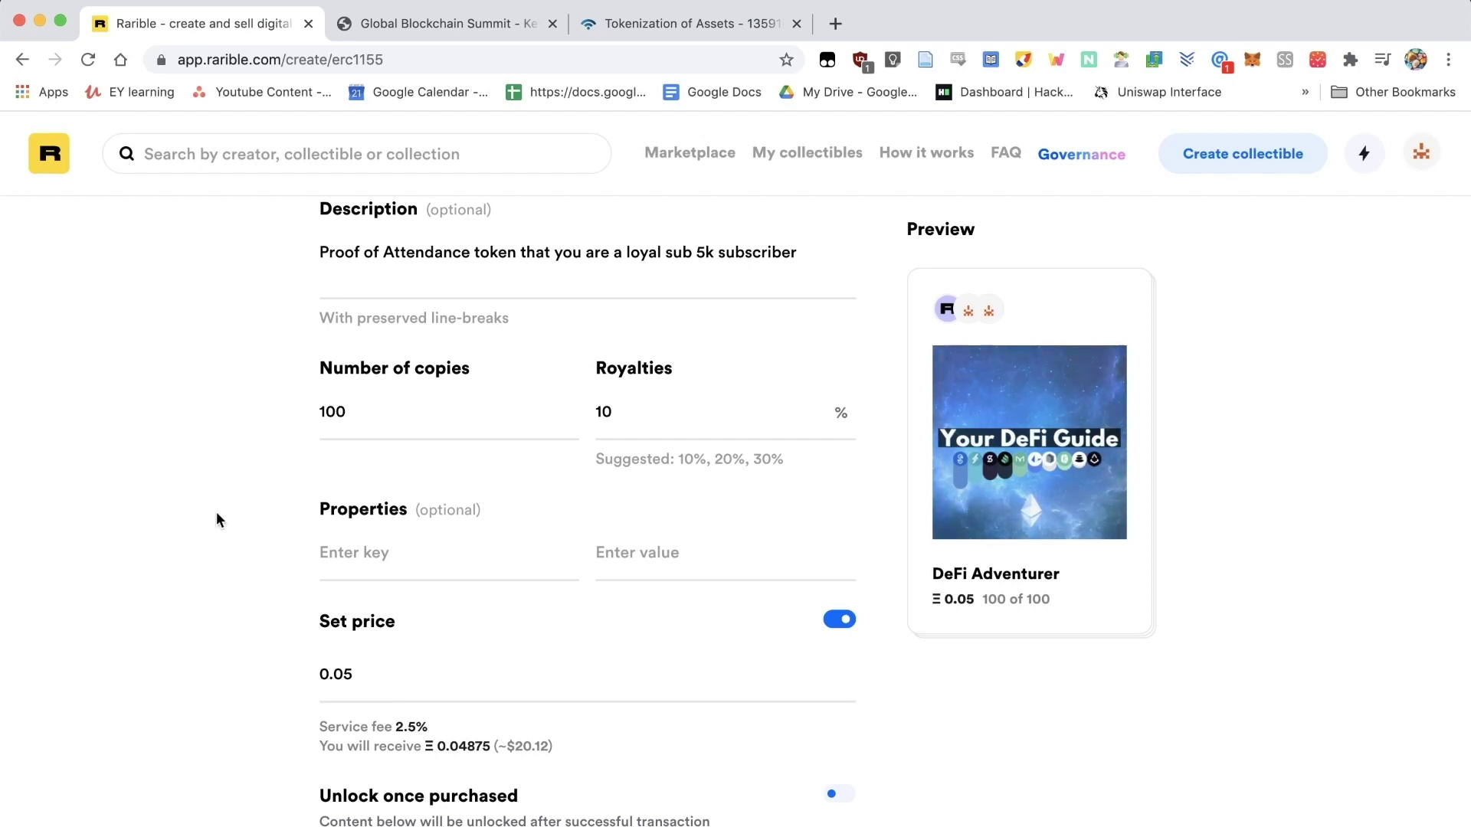
# Submit the DeFi Adventurer collectible with Create to start deploying the NFT
pyautogui.scroll(-2, 216, 514)
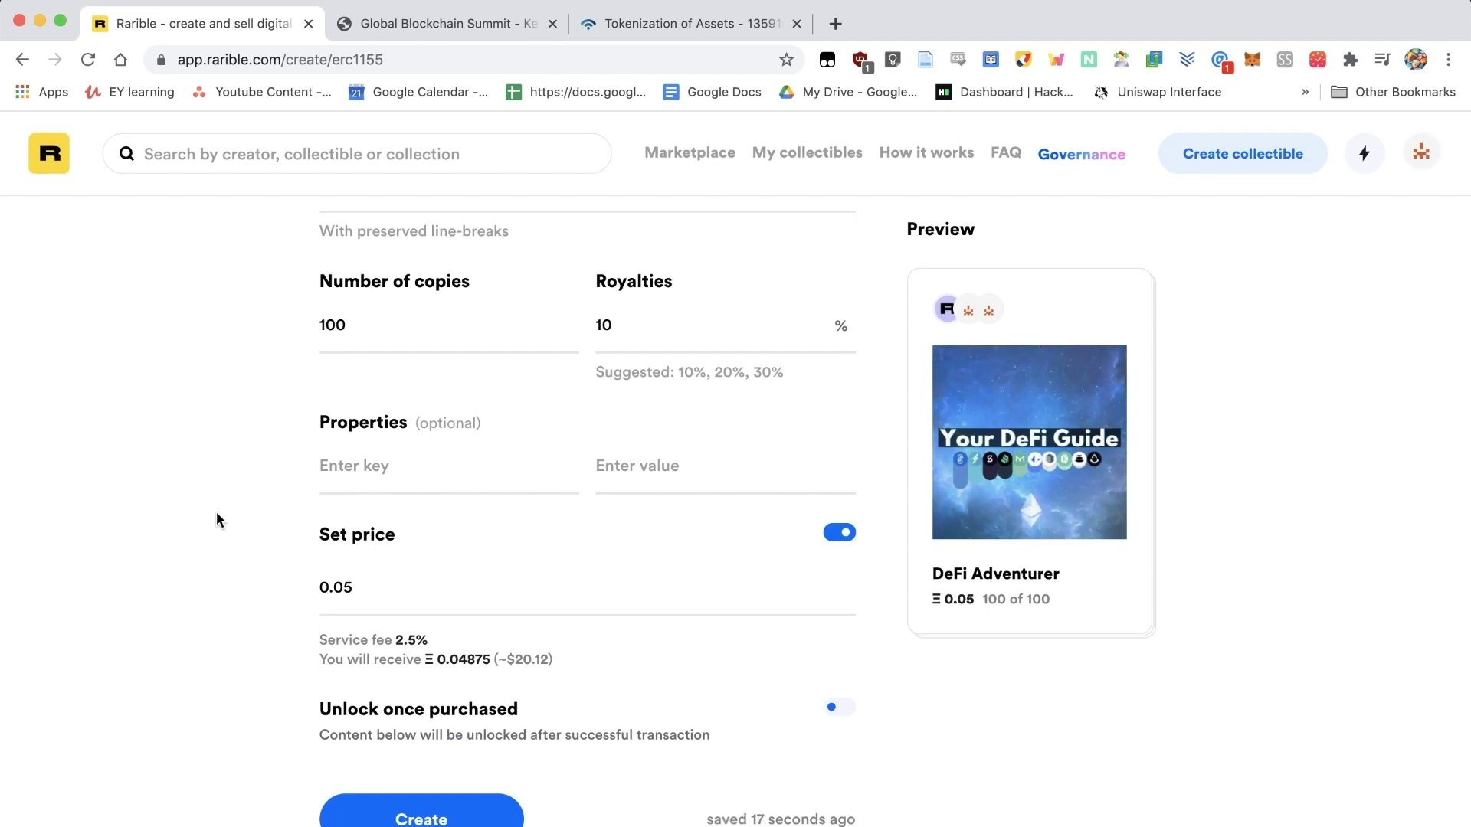
pyautogui.scroll(2, 216, 520)
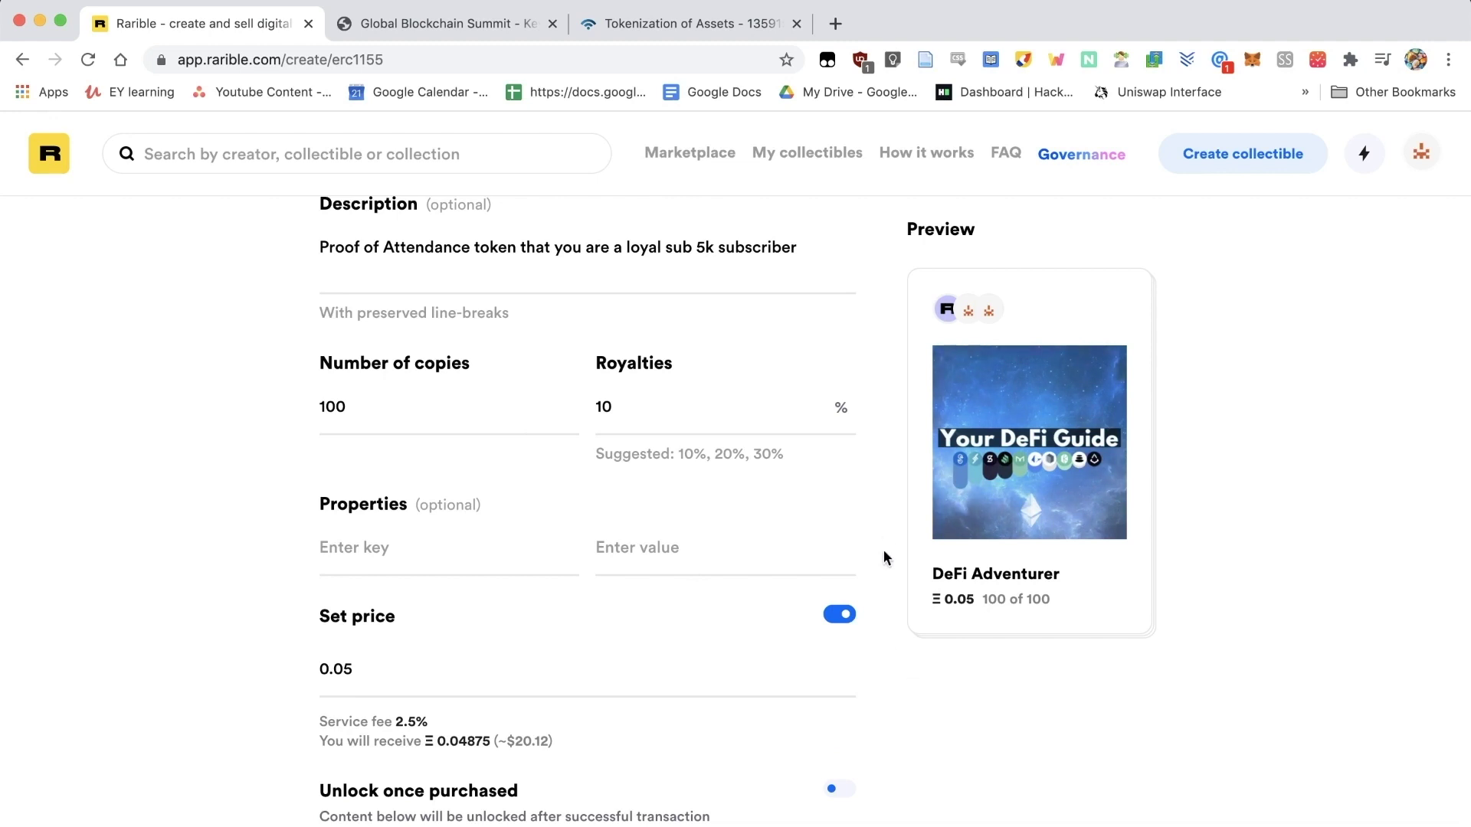
pyautogui.scroll(-2, 578, 716)
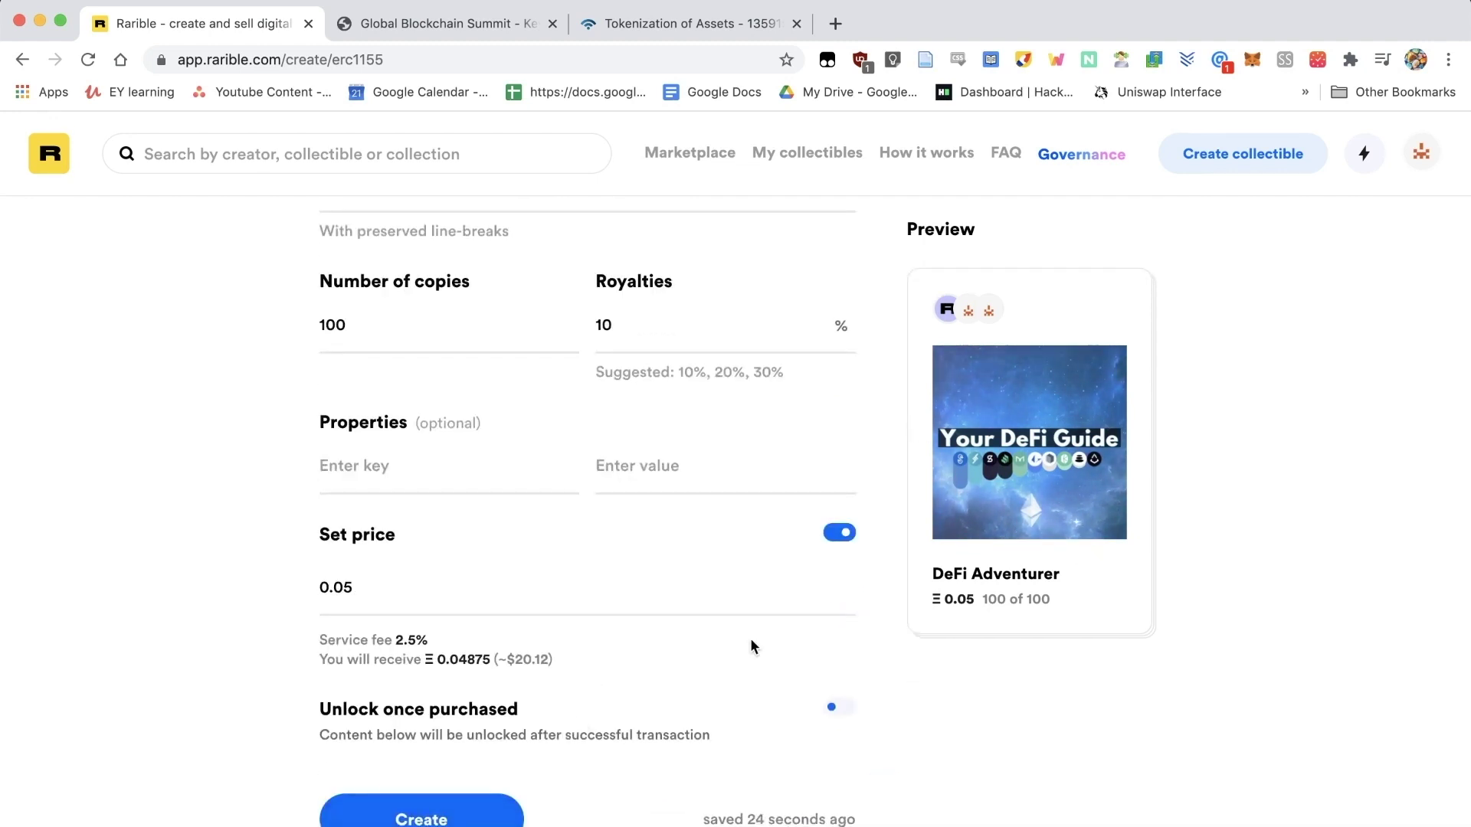
pyautogui.click(415, 819)
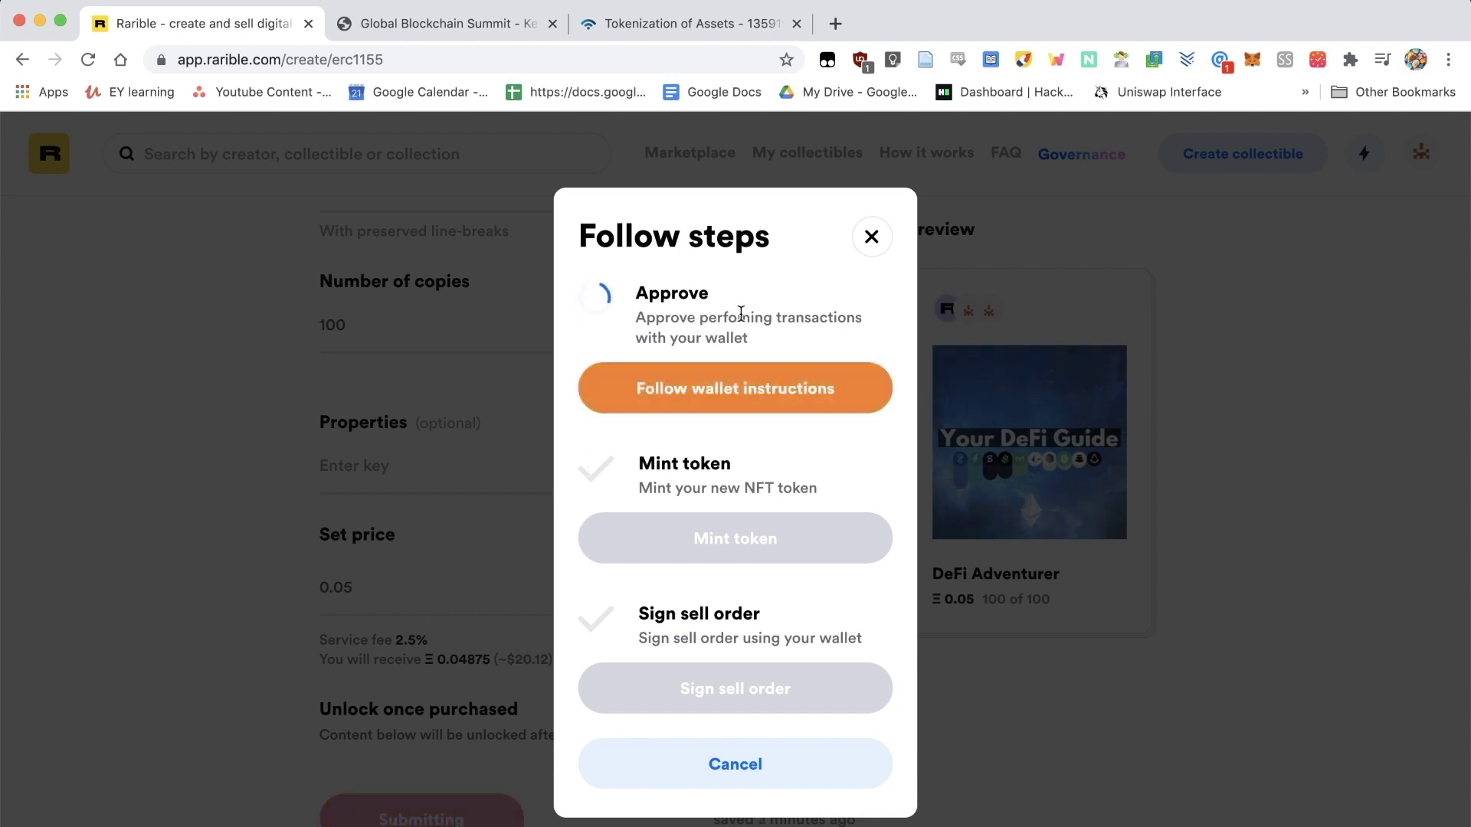
# Leave the minting dialog pending and switch to the EY Global Blockchain Summit keynote PDF
pyautogui.click(442, 21)
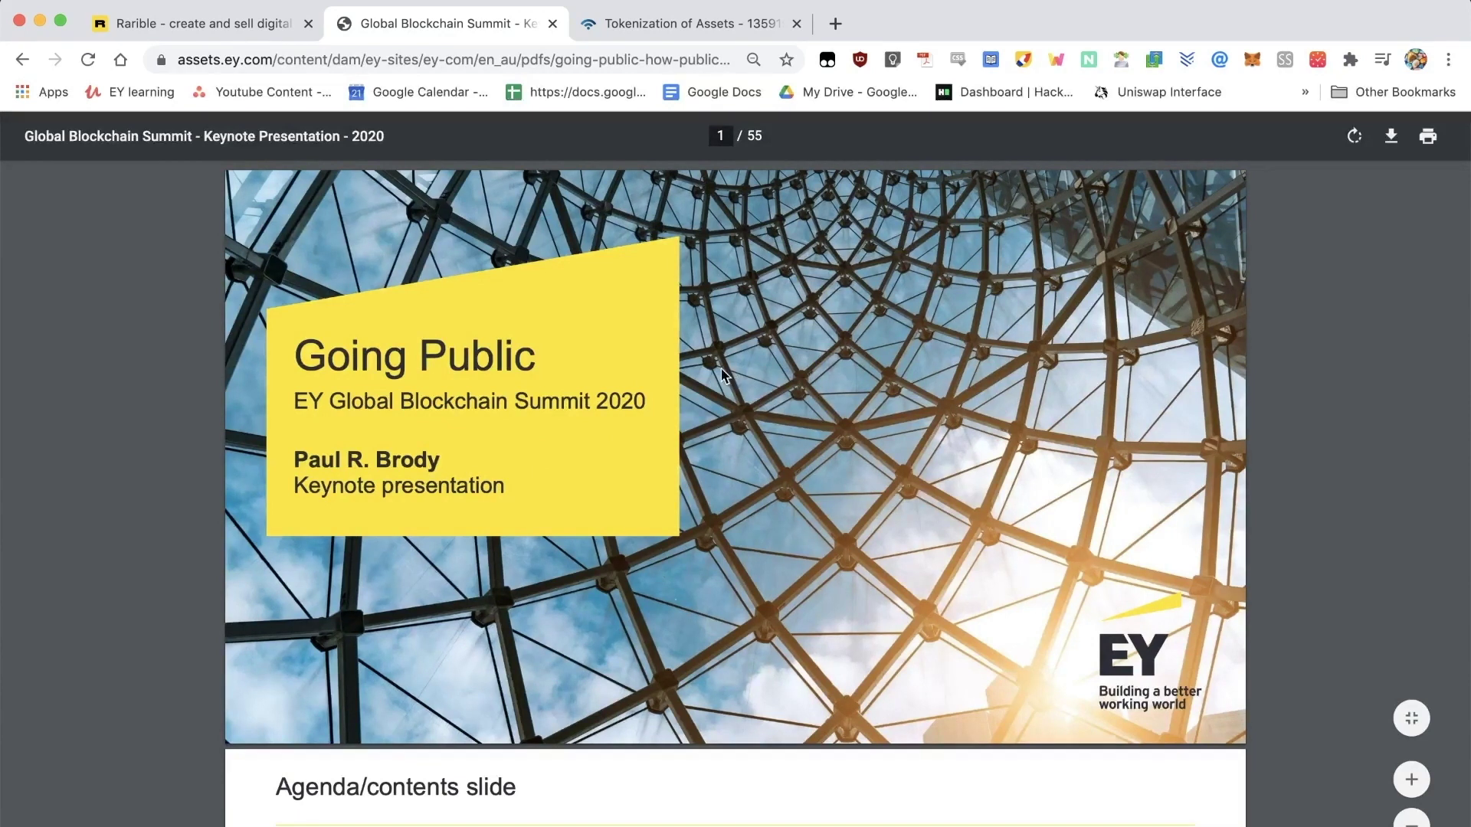
# Look over the Tokenization of Assets webcast and EY keynote PDF, then return to Rarible
pyautogui.click(673, 28)
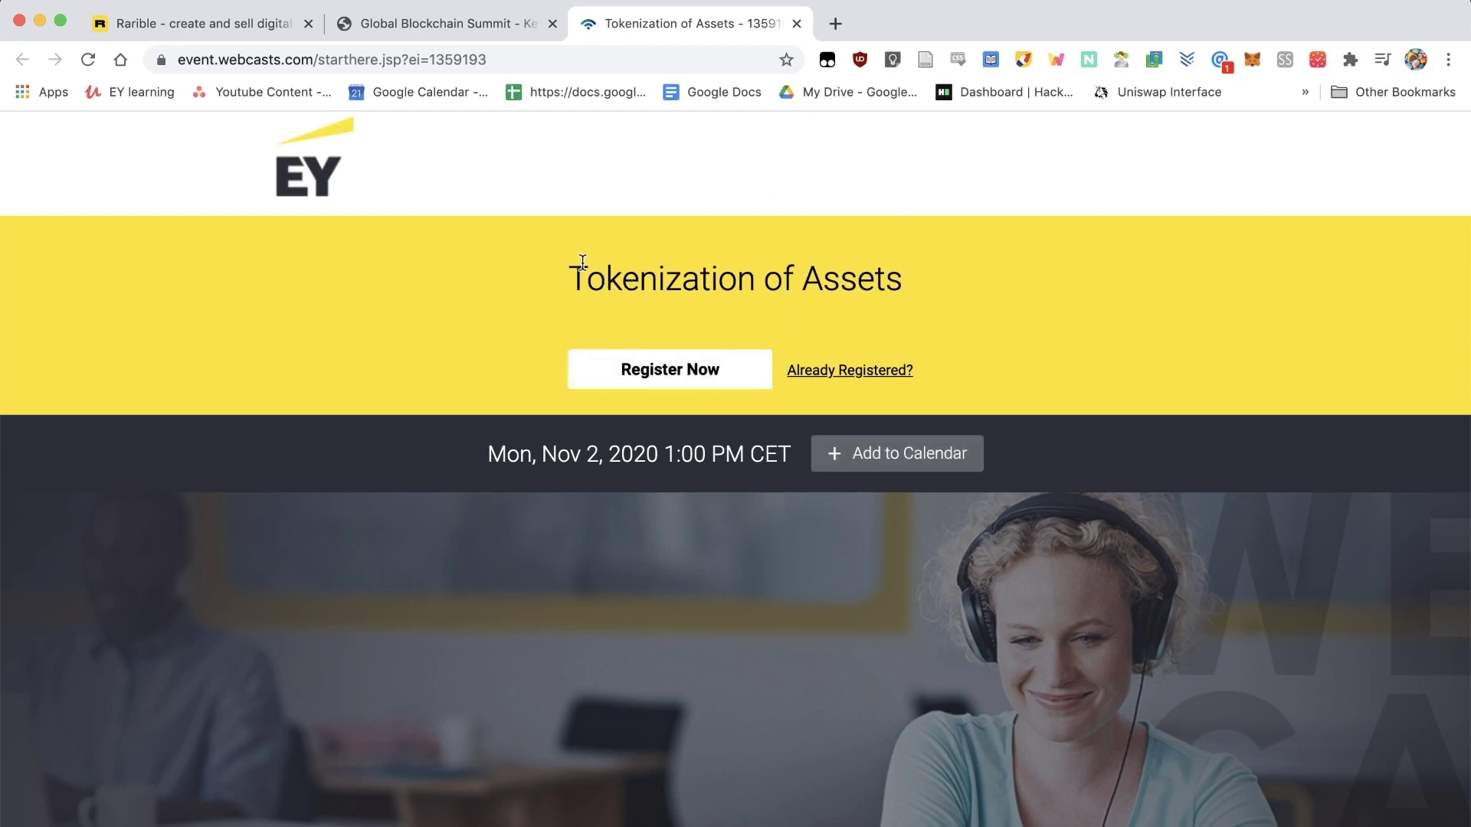
pyautogui.click(413, 21)
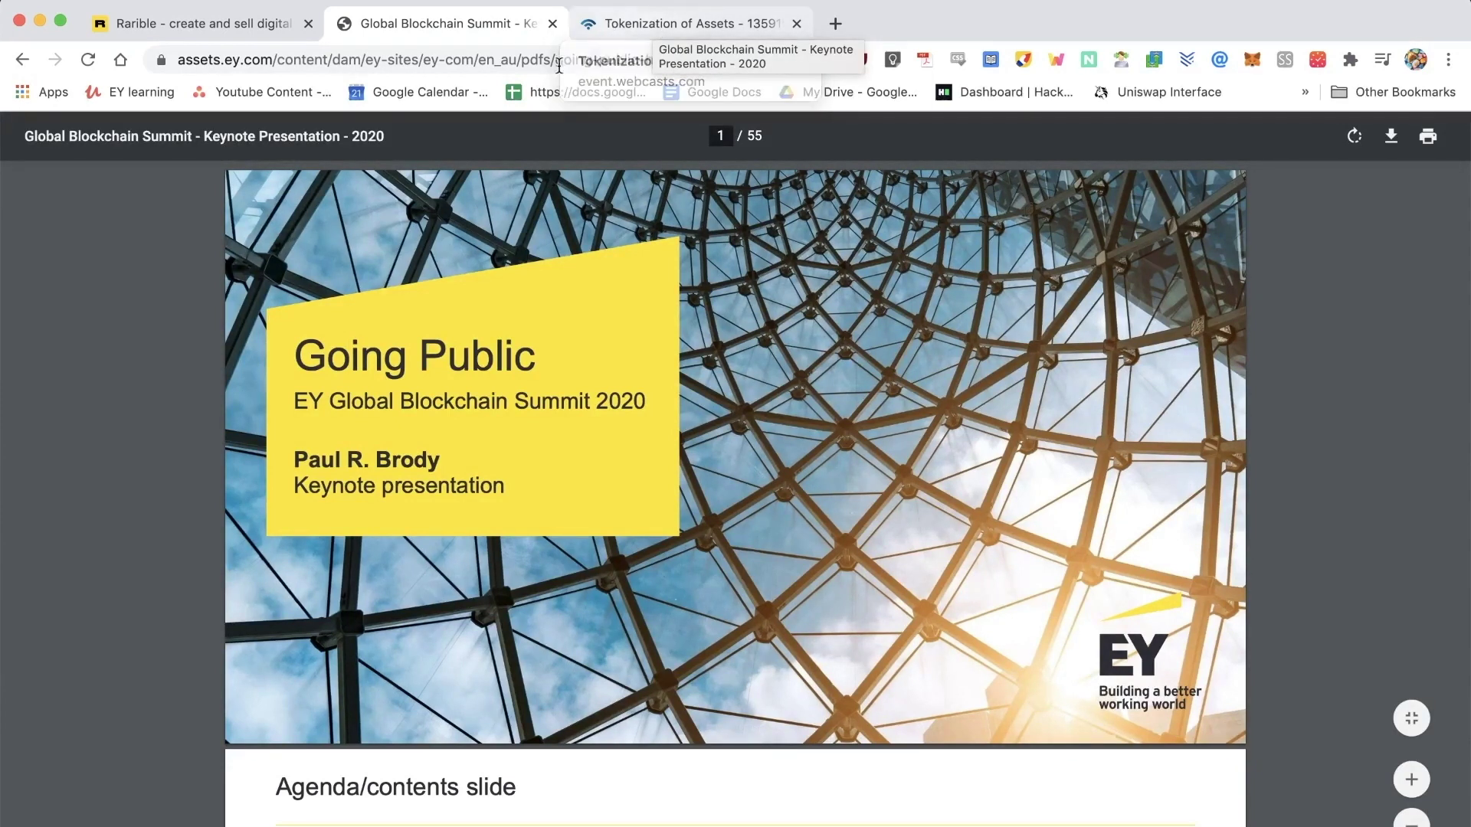
pyautogui.click(183, 25)
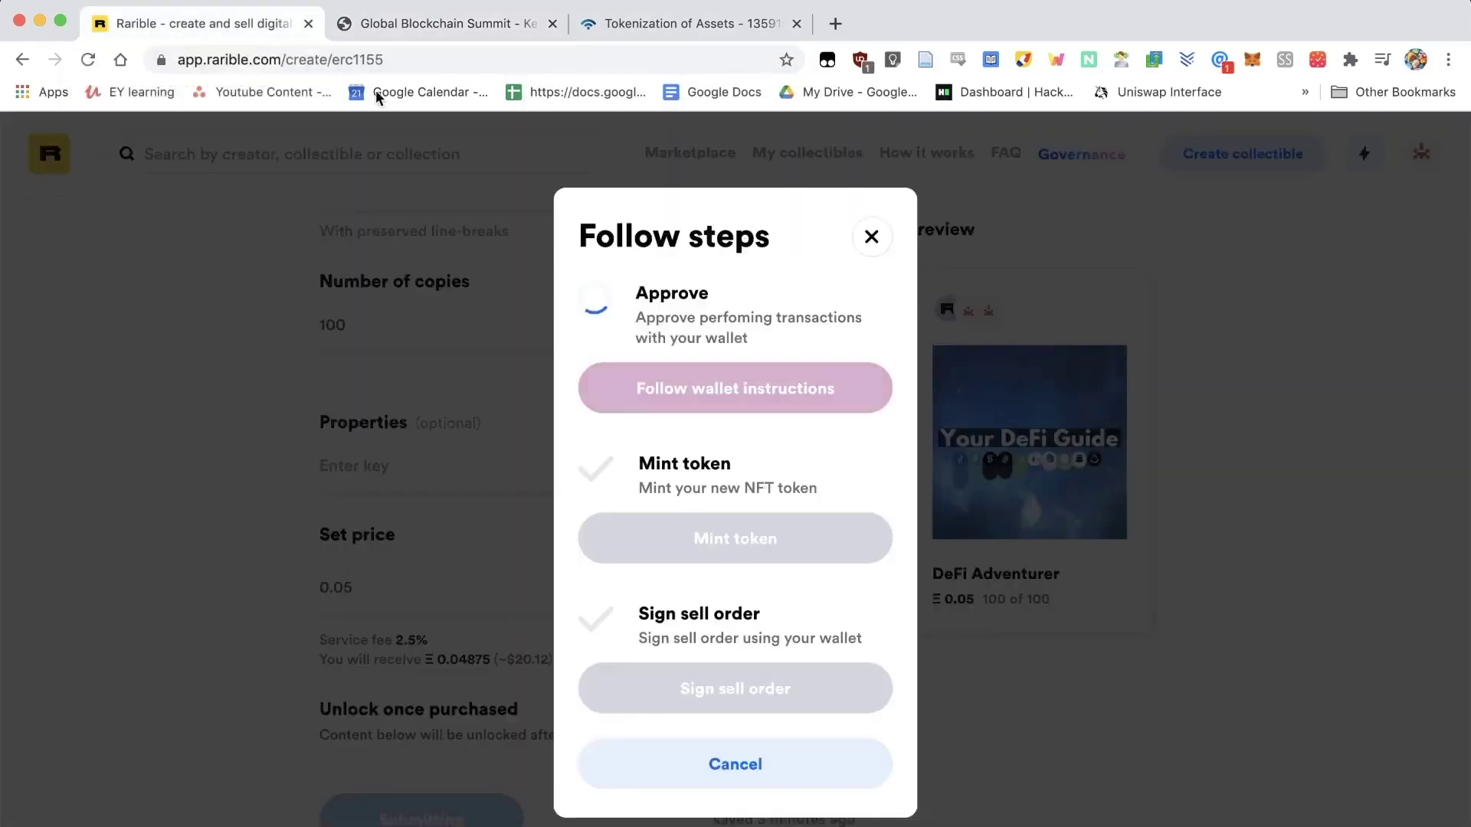
# Dismiss the stalled creation steps and resubmit DeFi Adventurer so it reaches the Mint token step
pyautogui.click(874, 237)
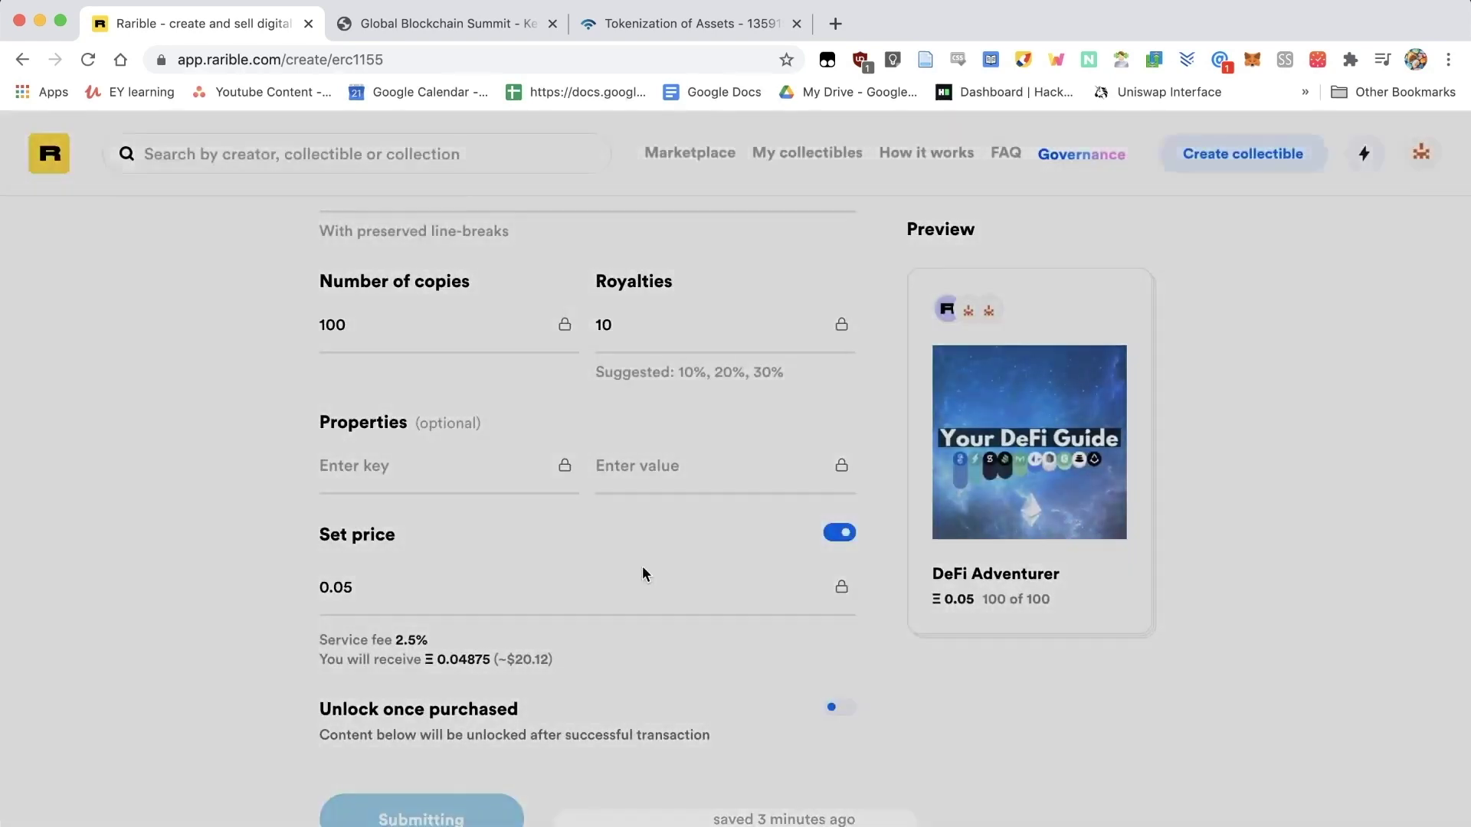
pyautogui.click(421, 817)
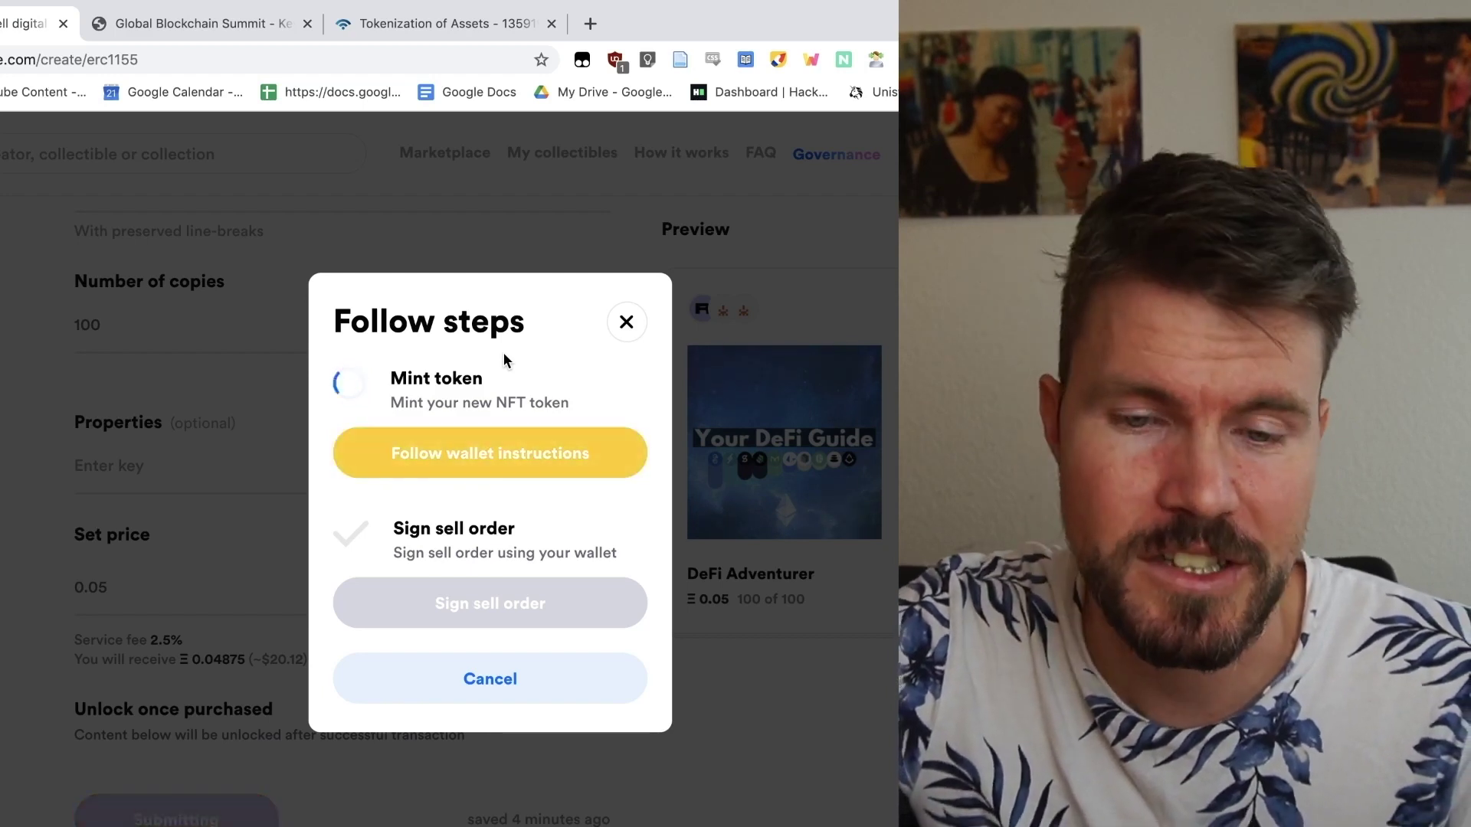
pyautogui.click(628, 331)
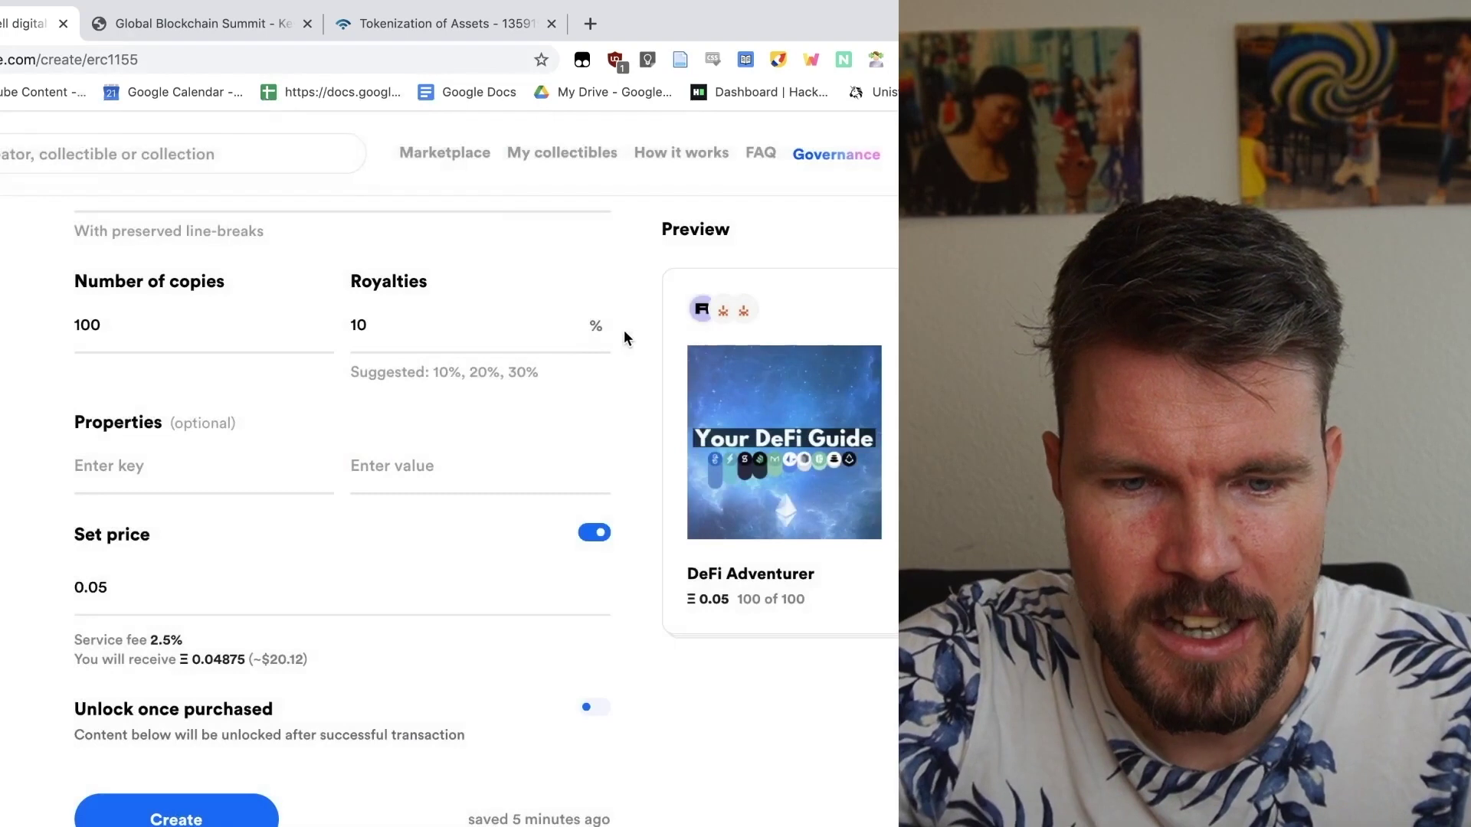
pyautogui.click(201, 812)
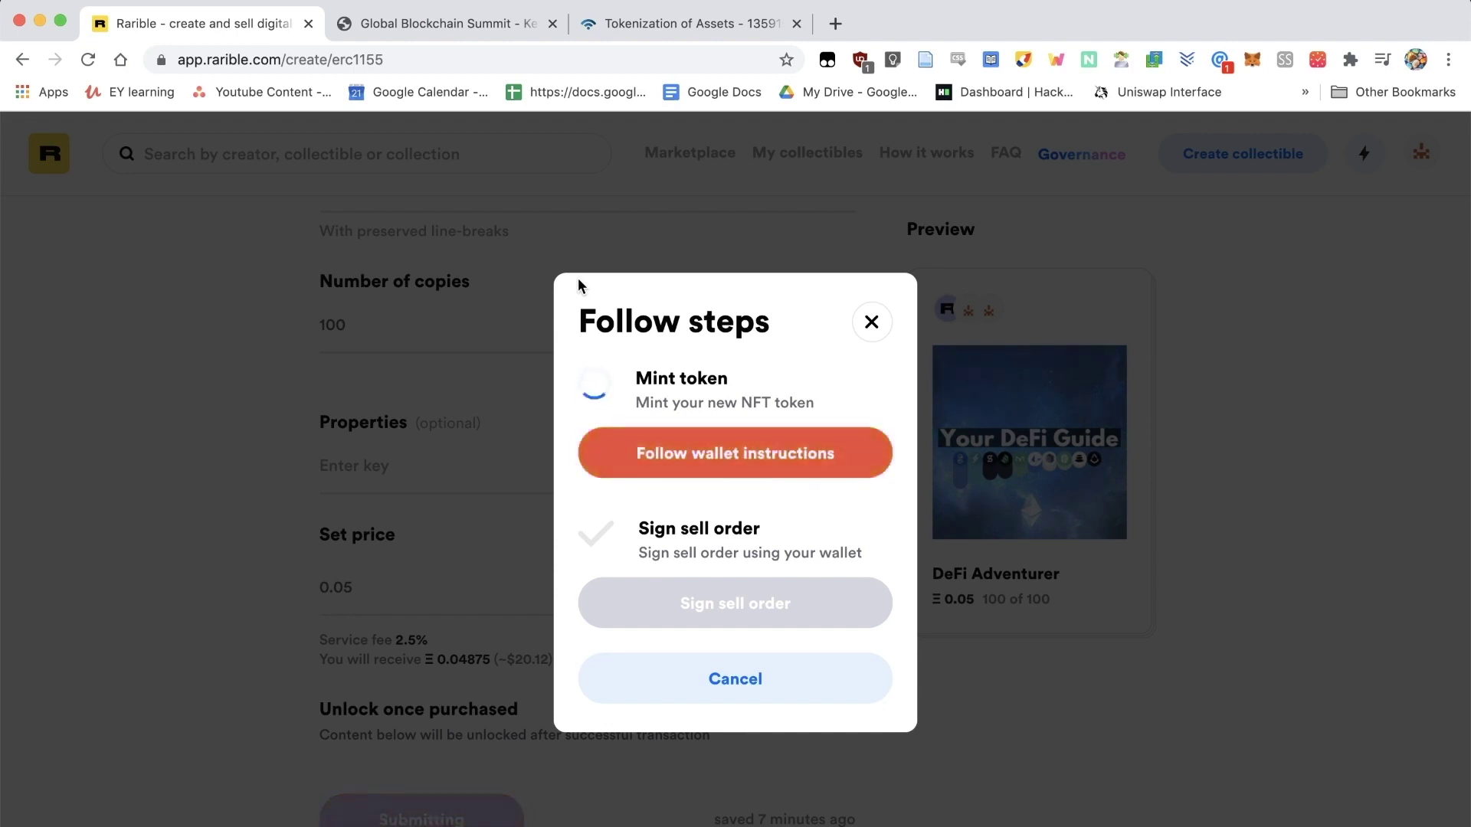
# Close the stuck minting dialog, retry Create once, close it again and reload the create page
pyautogui.click(871, 324)
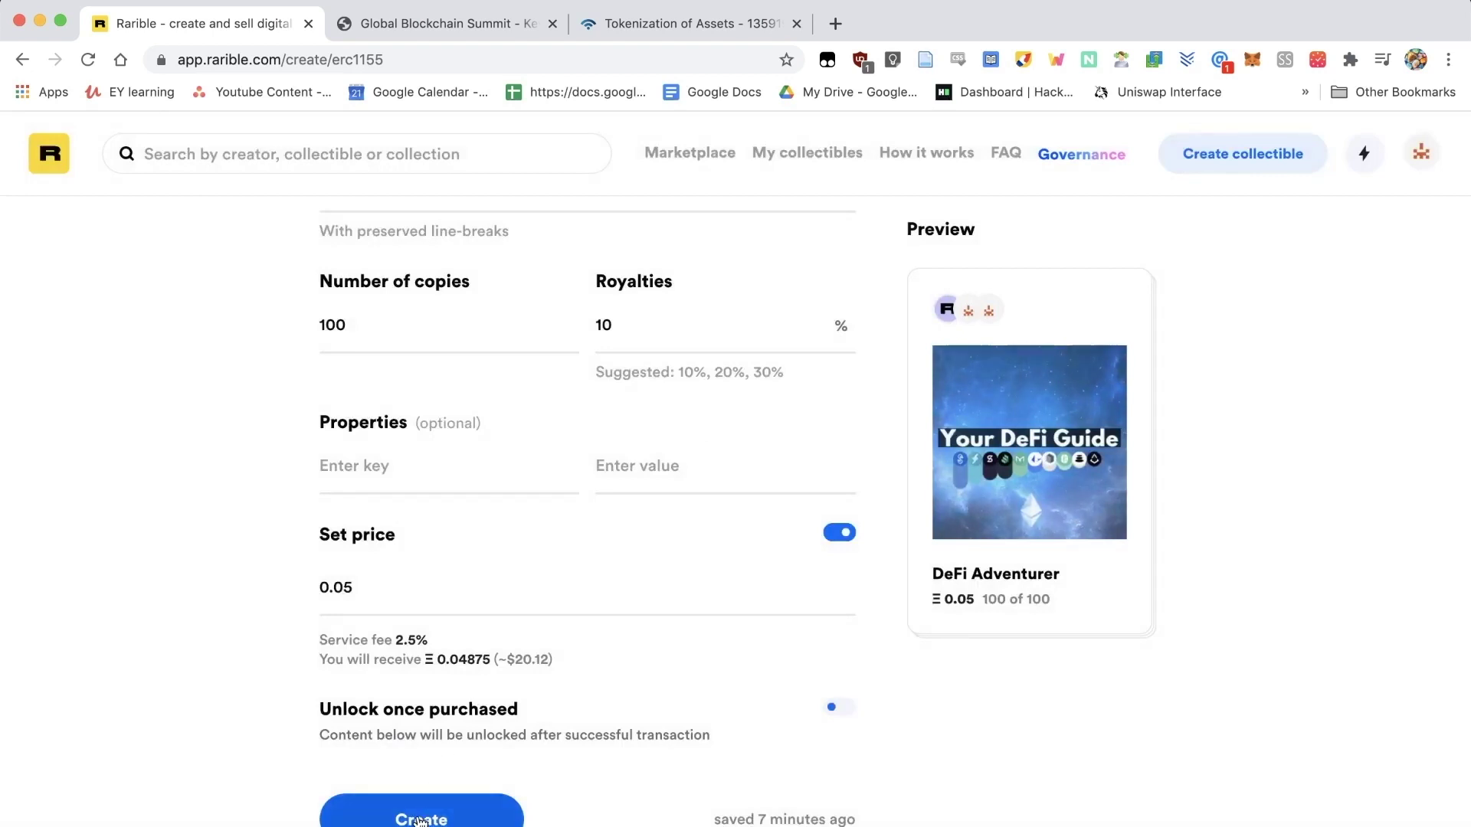
pyautogui.click(421, 820)
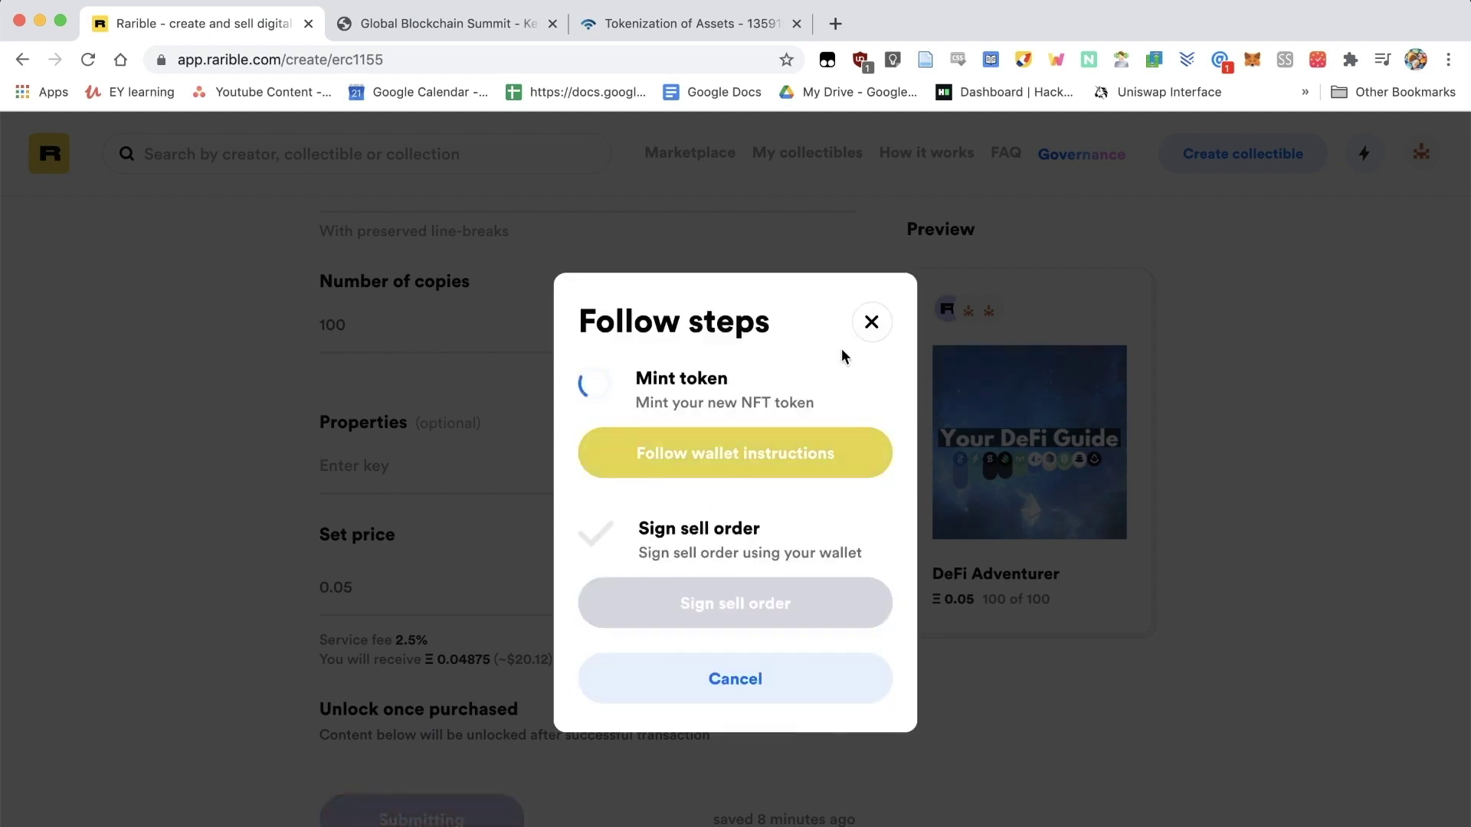
pyautogui.click(871, 322)
pyautogui.click(93, 68)
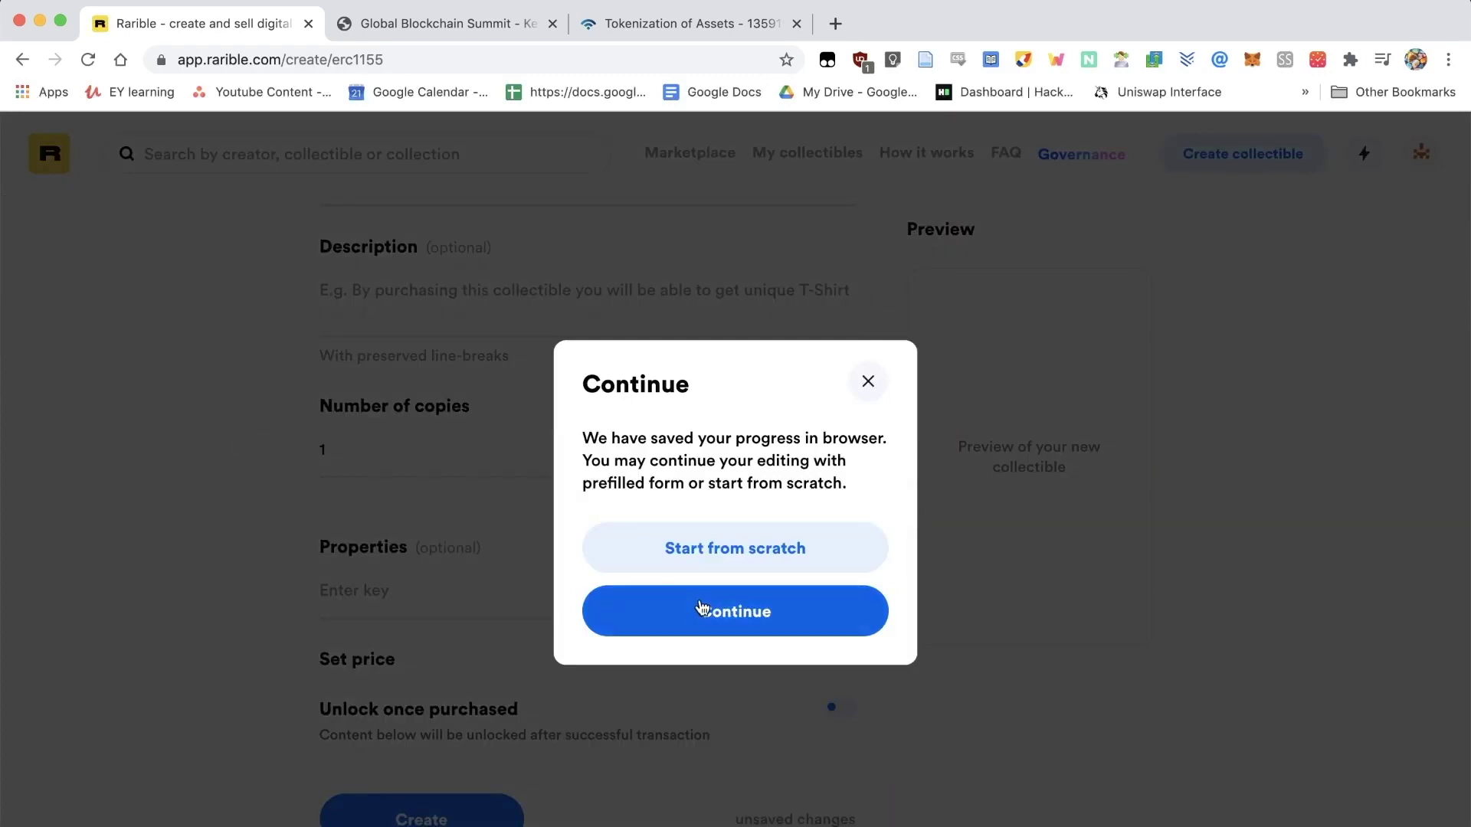
# Resume the saved DeFi Adventurer draft (100 copies, 0.05 ETH) and submit it for minting
pyautogui.click(700, 607)
pyautogui.scroll(-2, 181, 539)
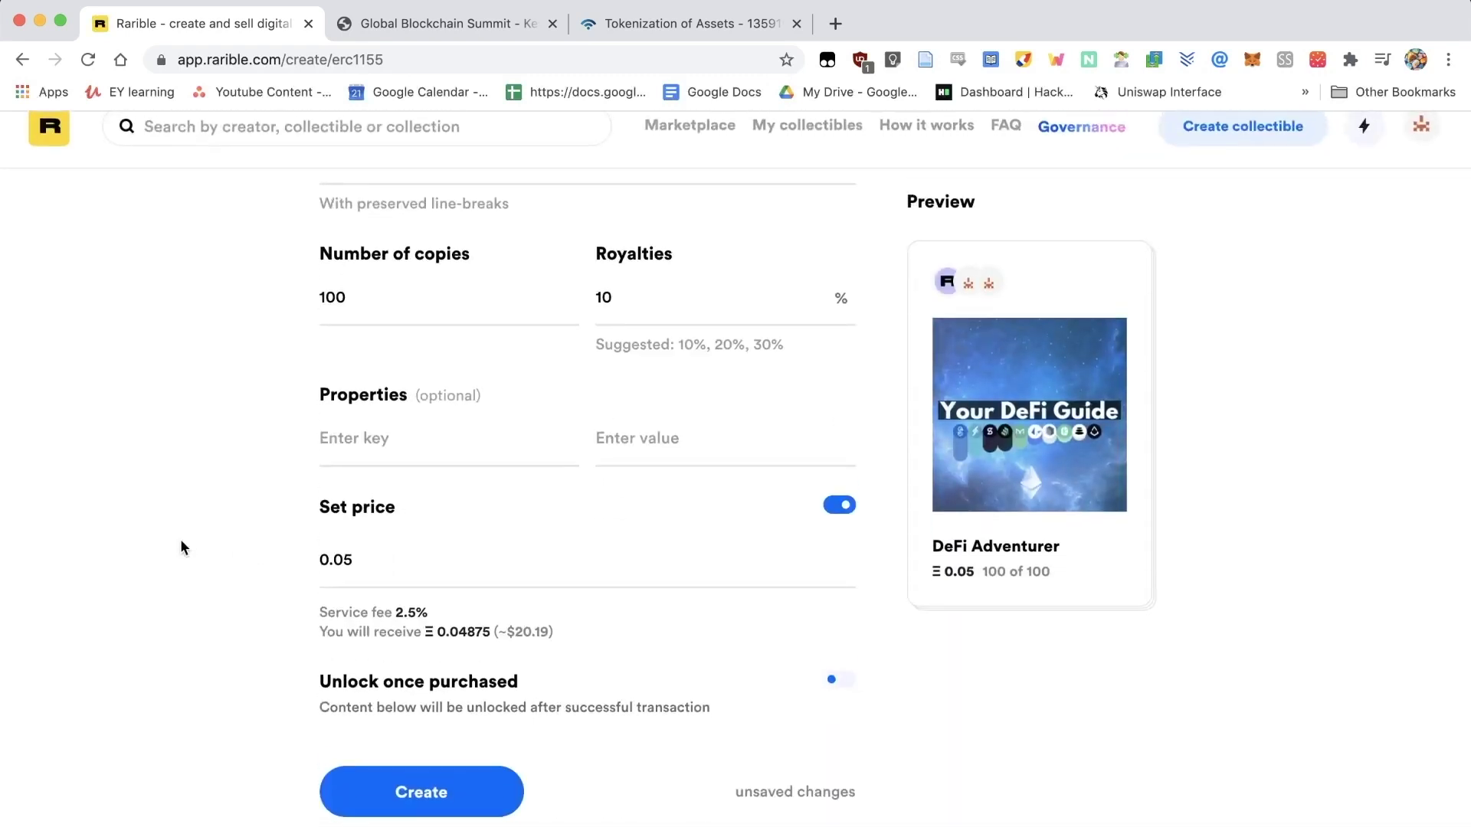
pyautogui.click(397, 821)
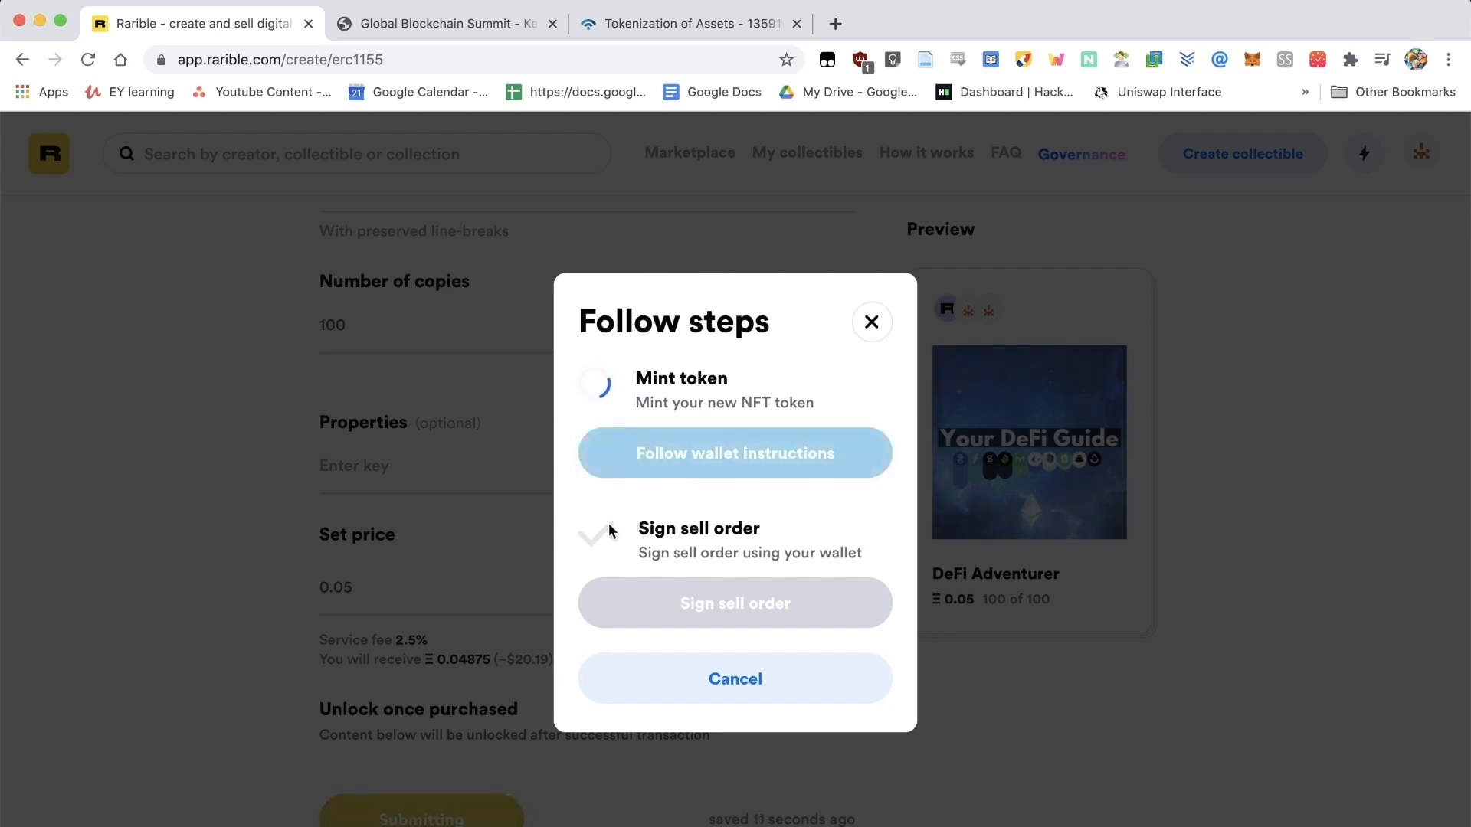
# Close the stalled minting dialog, resubmit the collectible, and close the dialog again
pyautogui.click(871, 321)
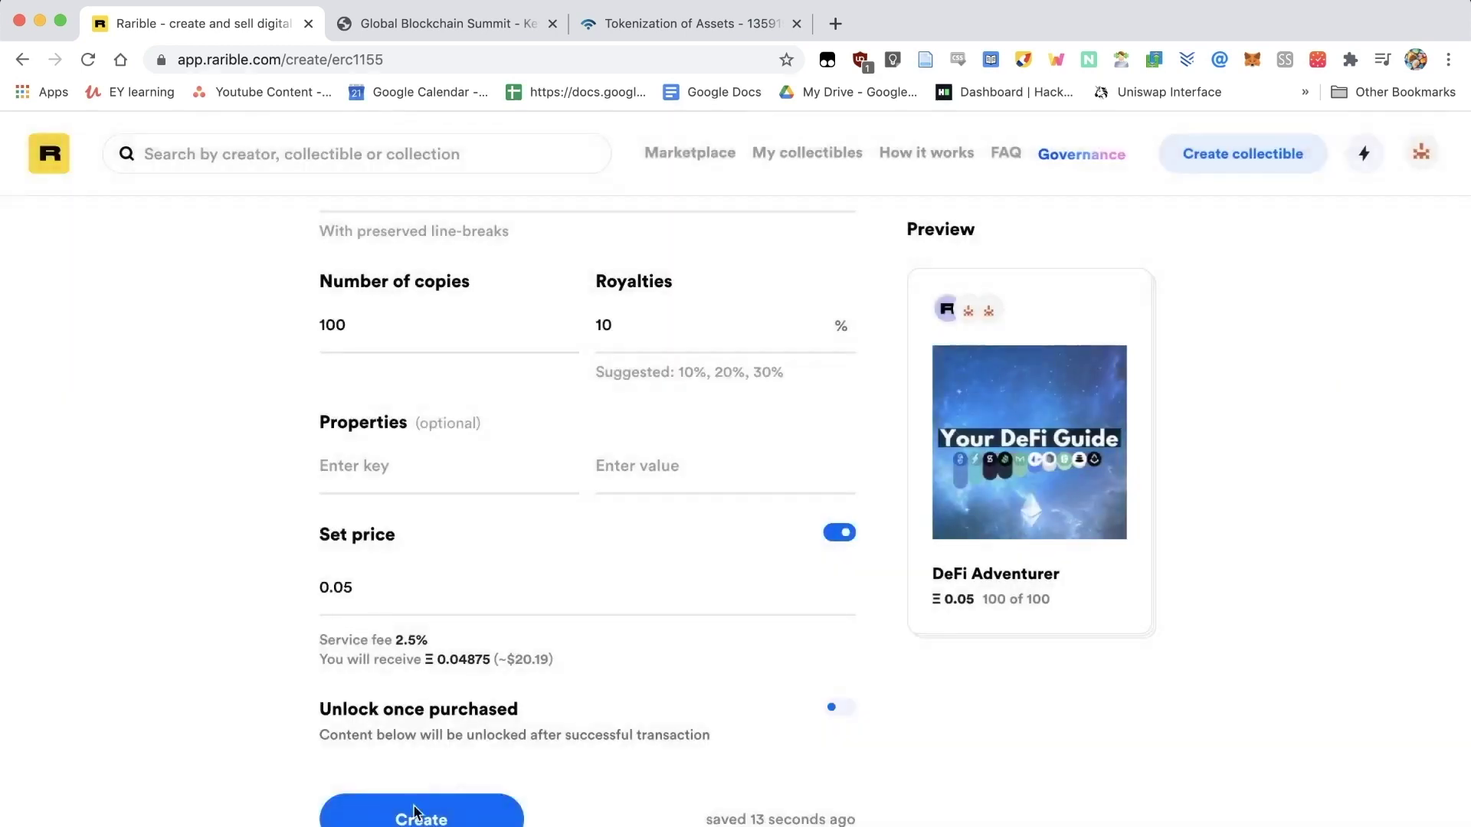
pyautogui.click(408, 820)
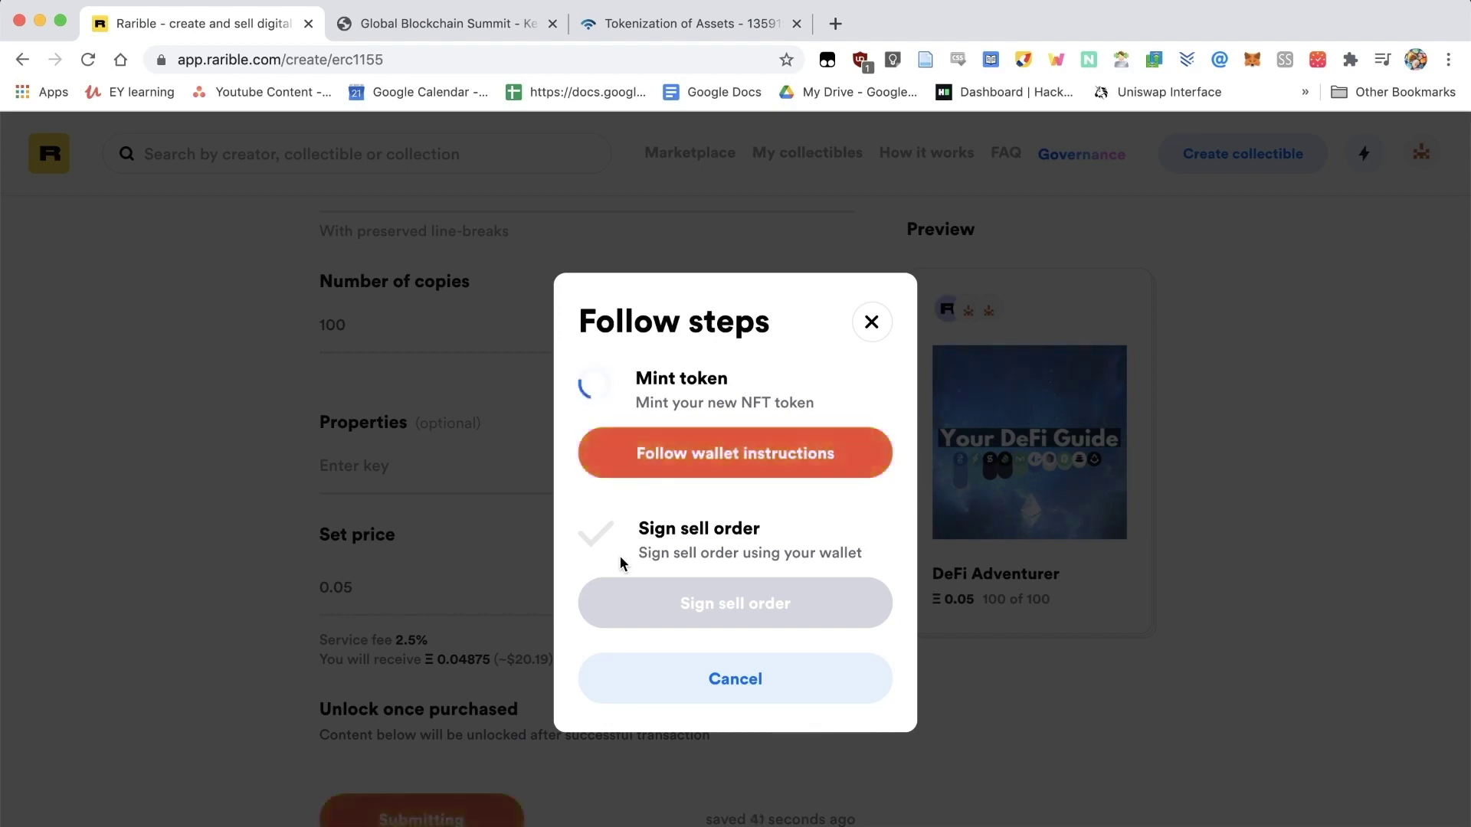
pyautogui.click(872, 325)
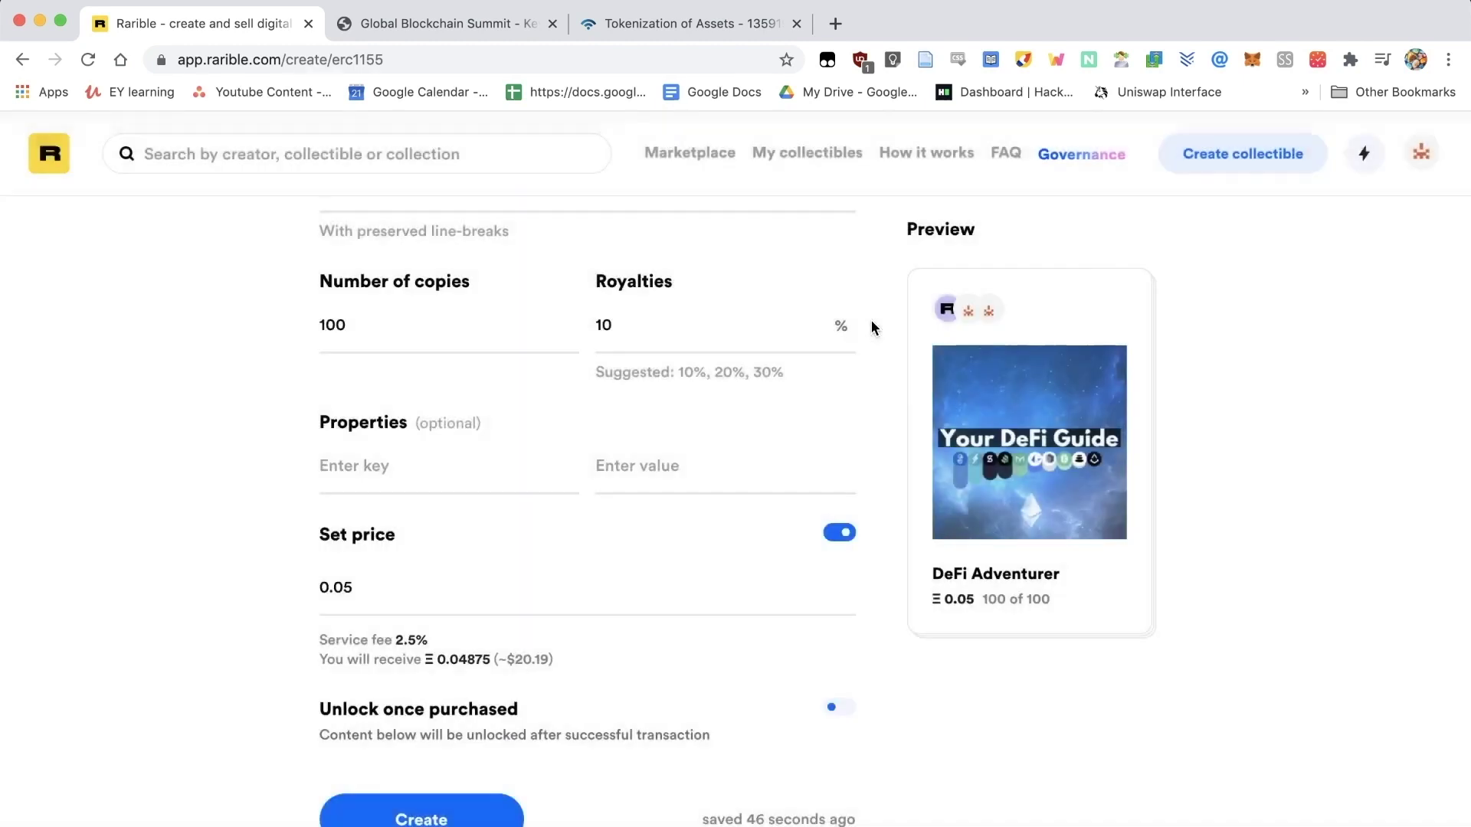
# Open the profile's collectibles page in a new browser tab from the avatar link
pyautogui.click(1417, 161)
pyautogui.rightClick(1418, 150)
pyautogui.click(776, 49)
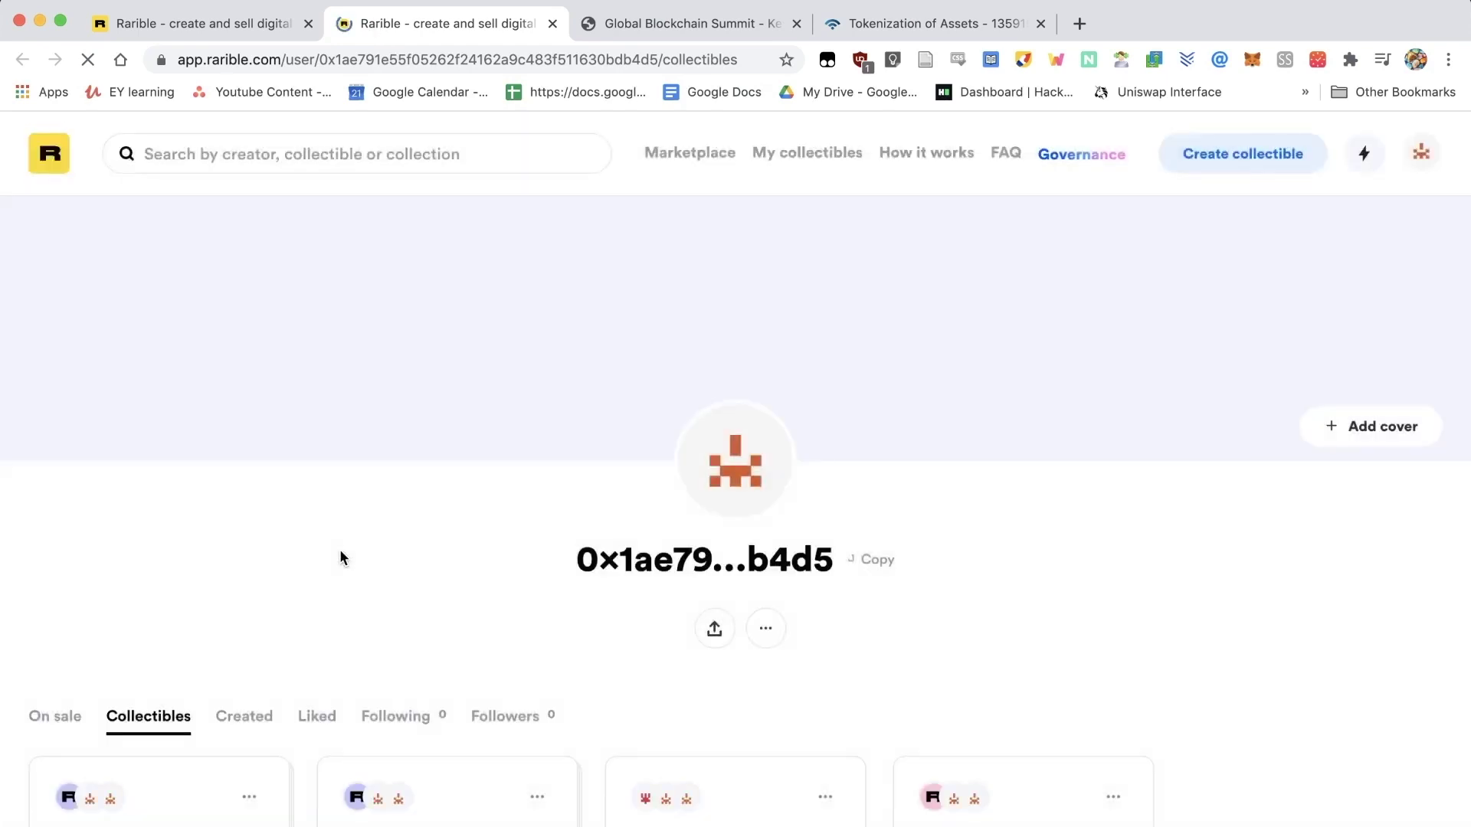
# Back on the DeFi Adventurer form, submit it for minting again and dismiss the progress steps
pyautogui.scroll(-3, 341, 552)
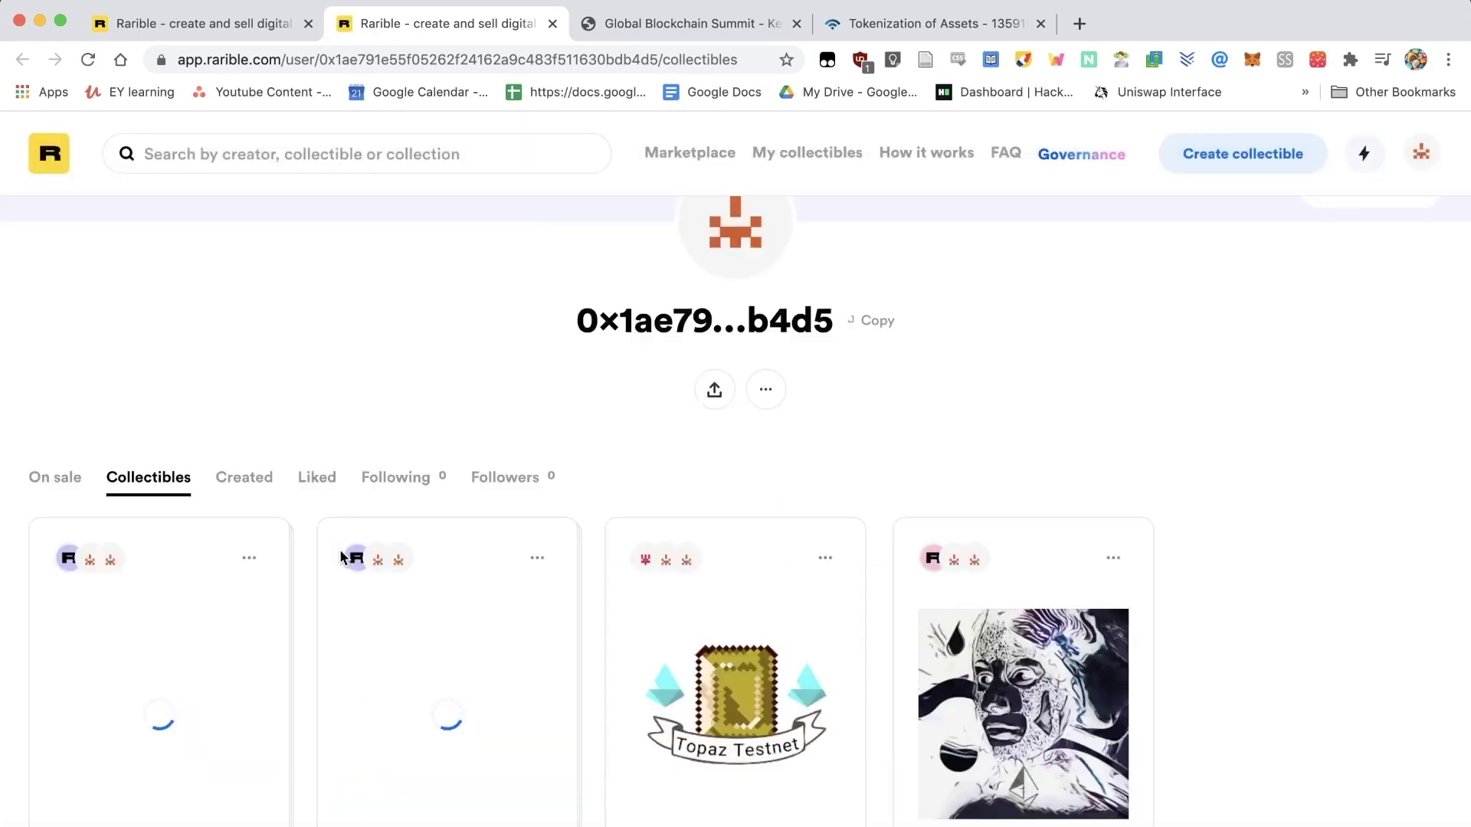
pyautogui.click(253, 27)
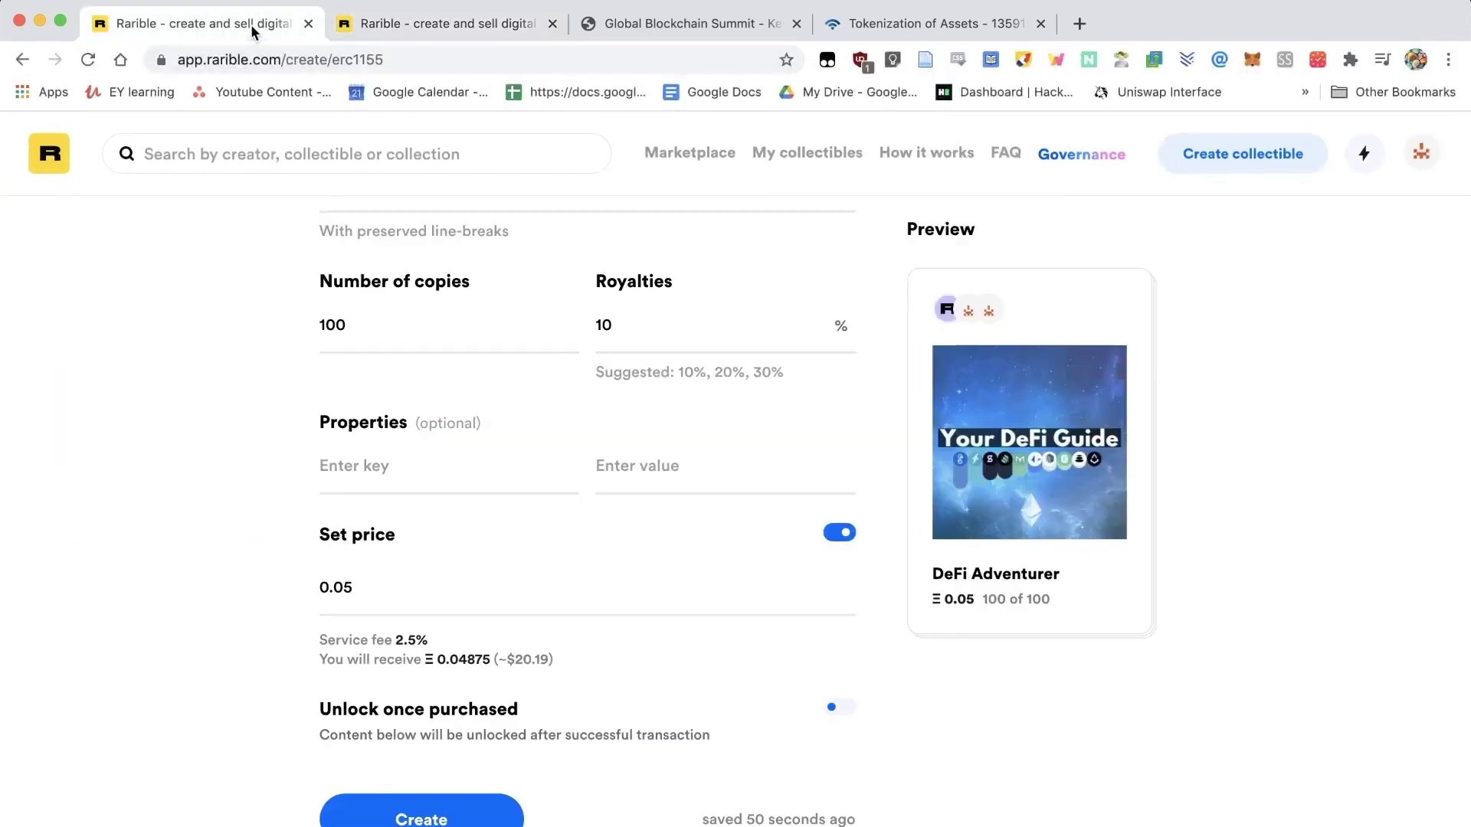
pyautogui.click(414, 813)
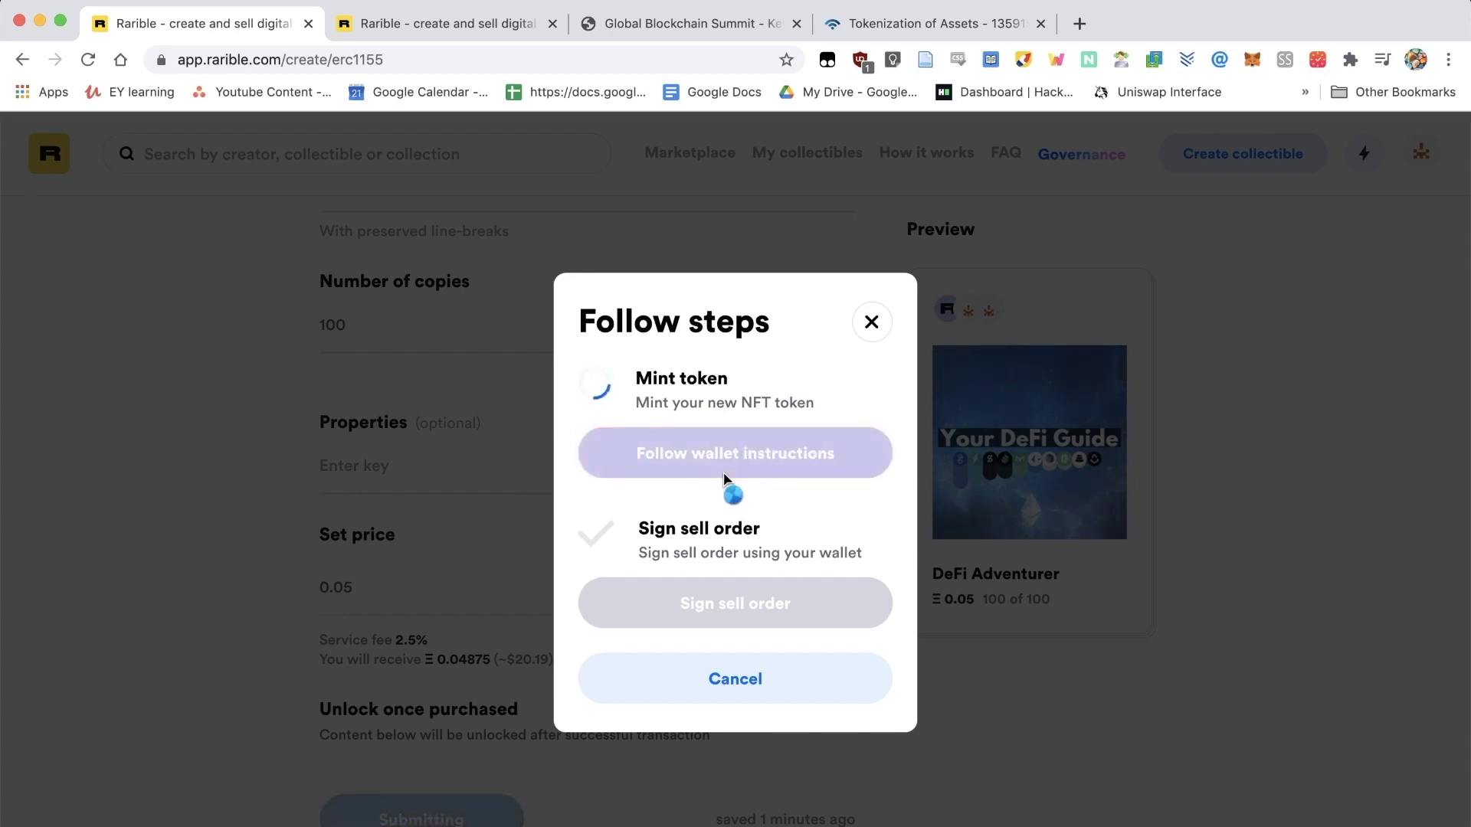
pyautogui.click(873, 323)
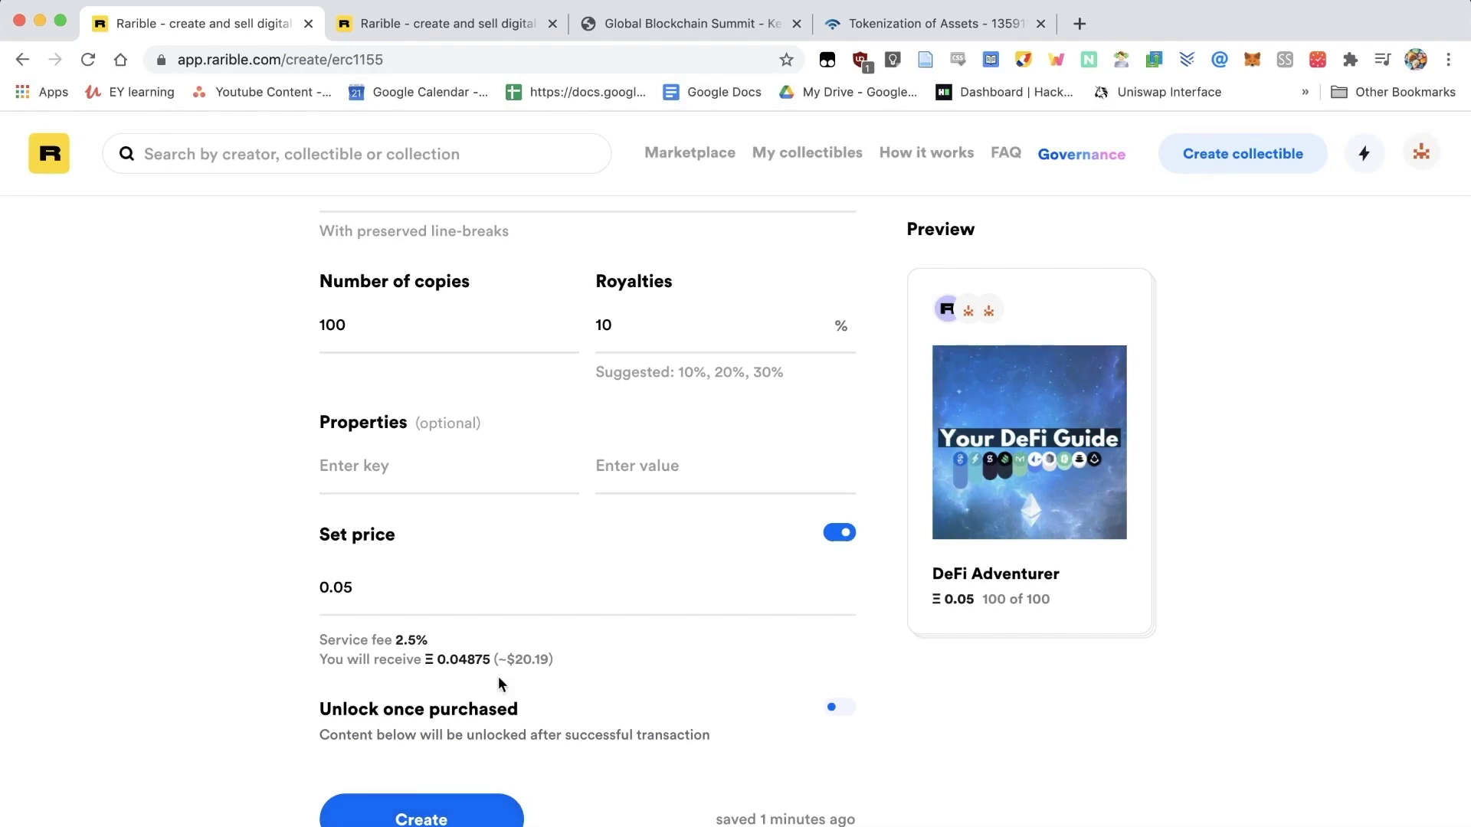
# Open the profile in another tab, find the two 100-copy DeFi Adventurer items, and open the second item's options
pyautogui.click(1421, 156)
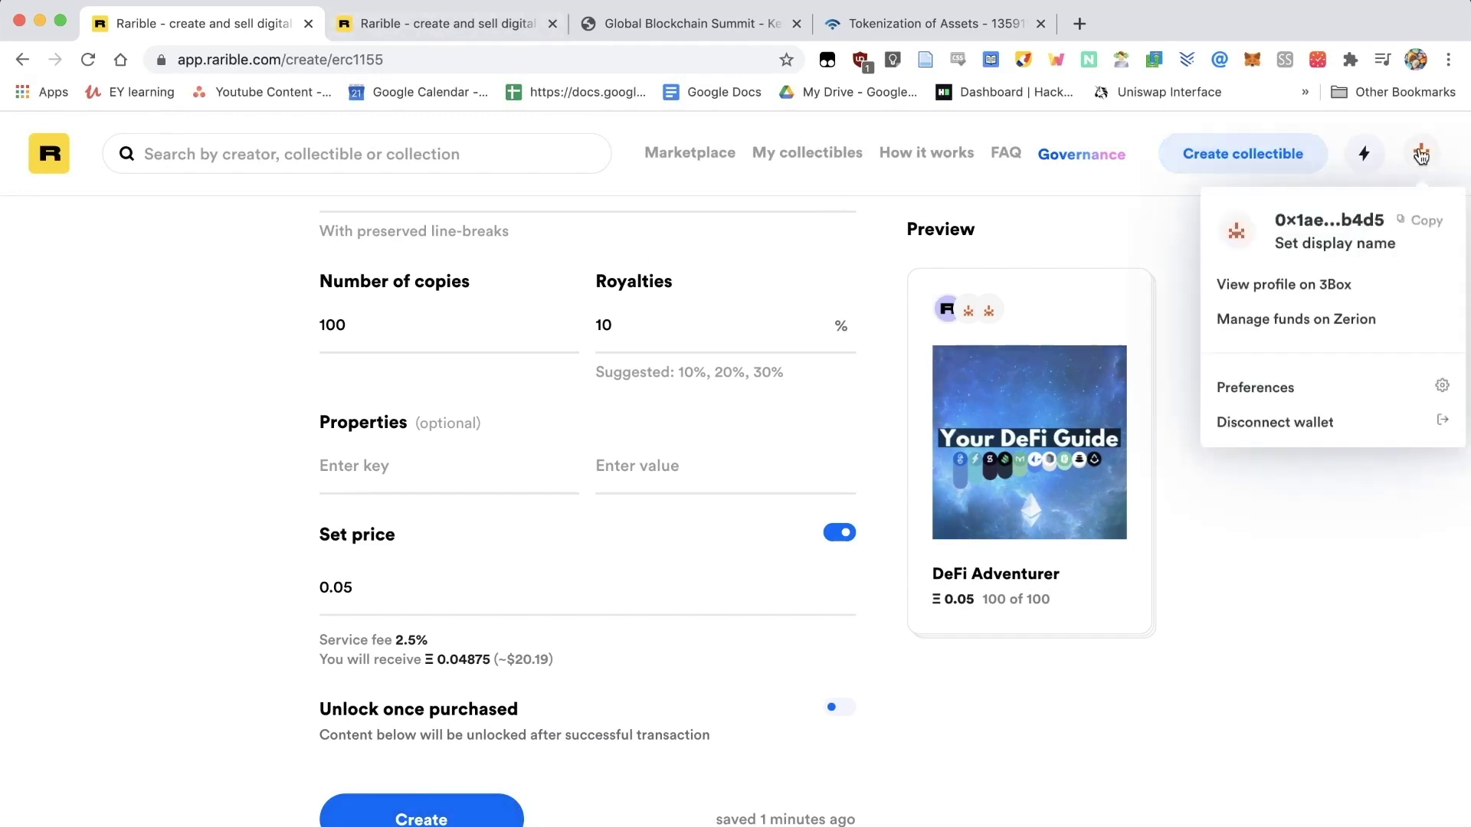
pyautogui.rightClick(1420, 157)
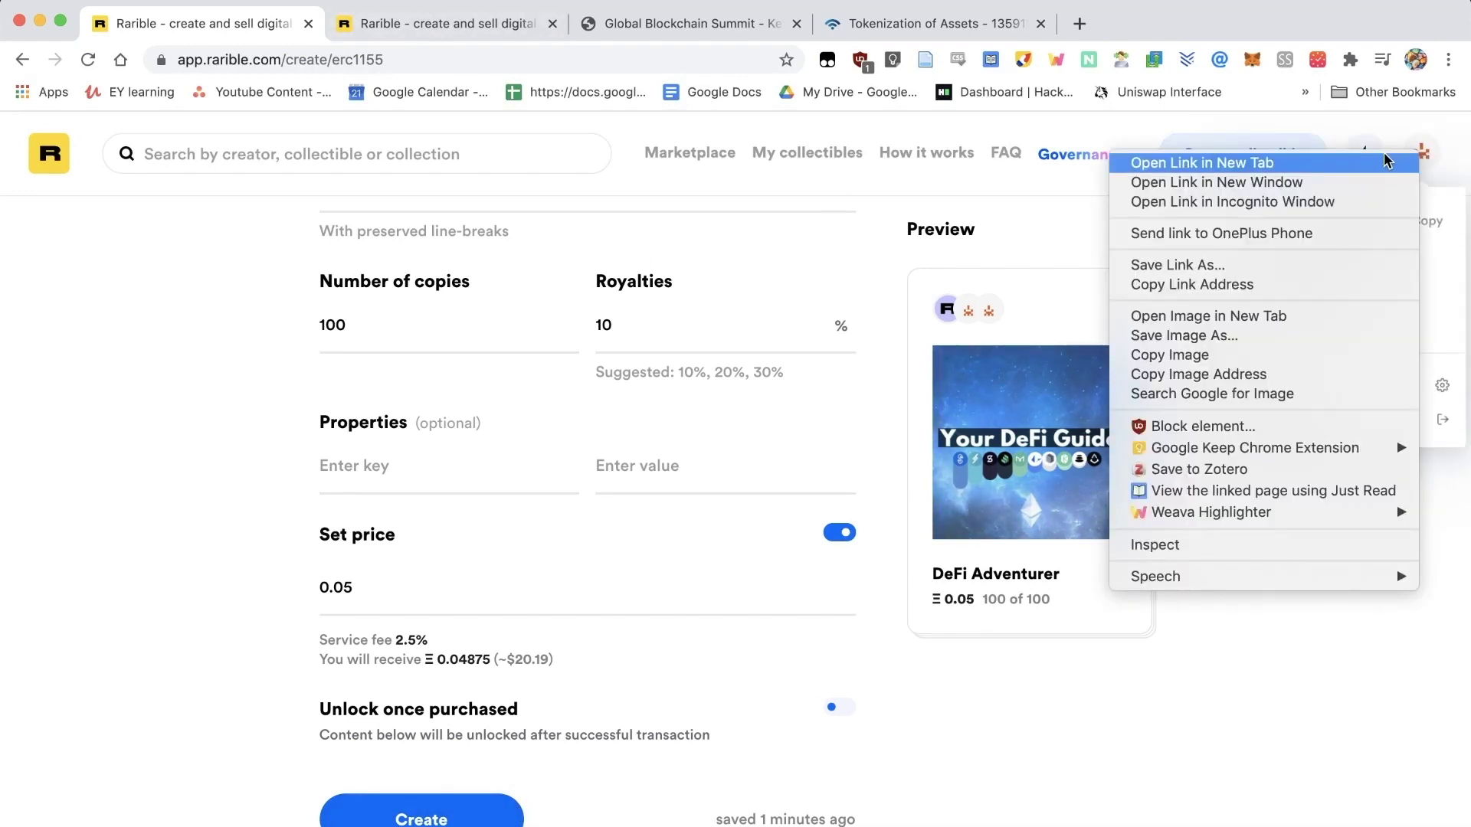
pyautogui.click(1202, 162)
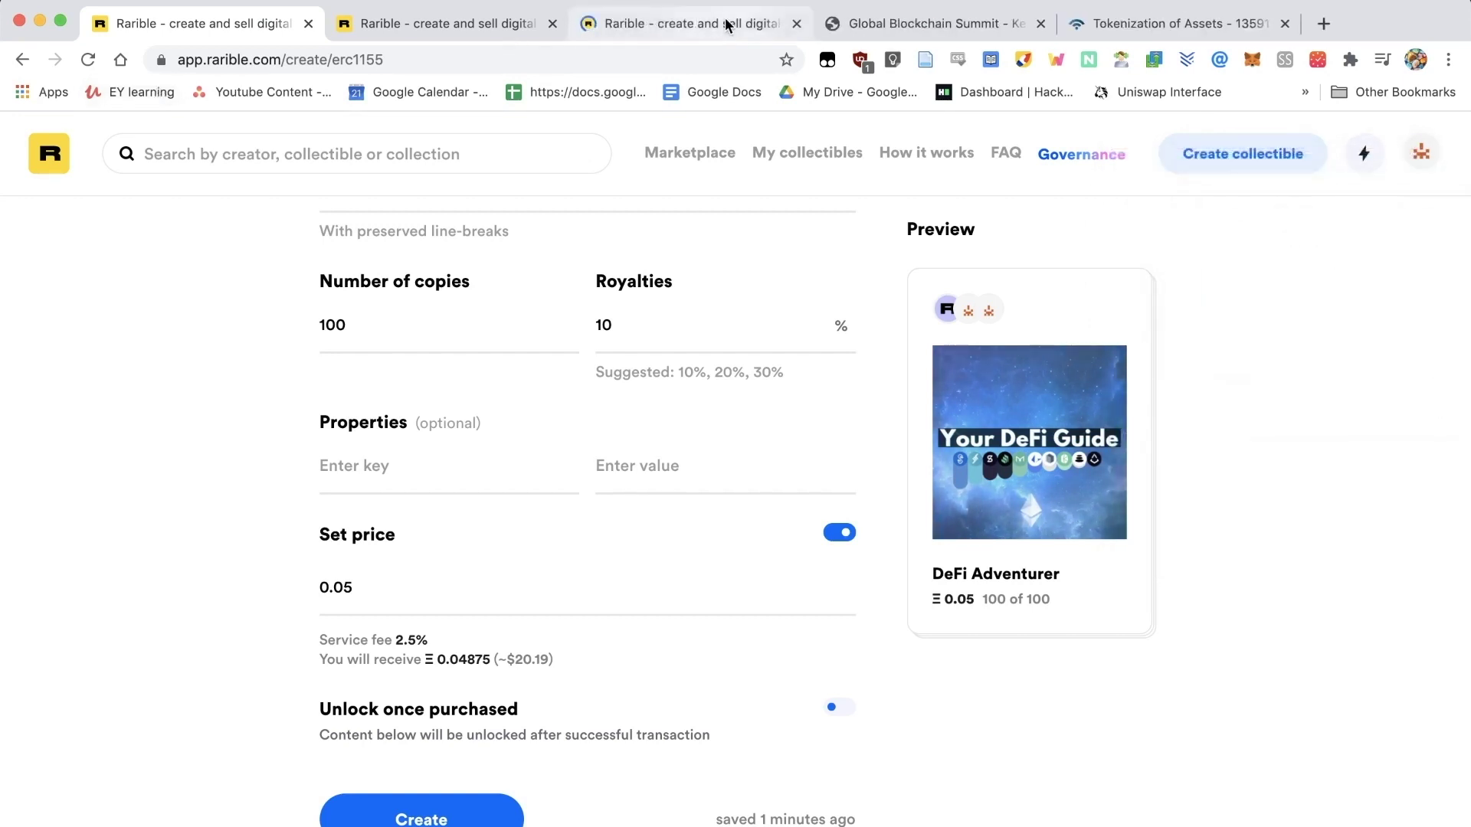
pyautogui.click(725, 24)
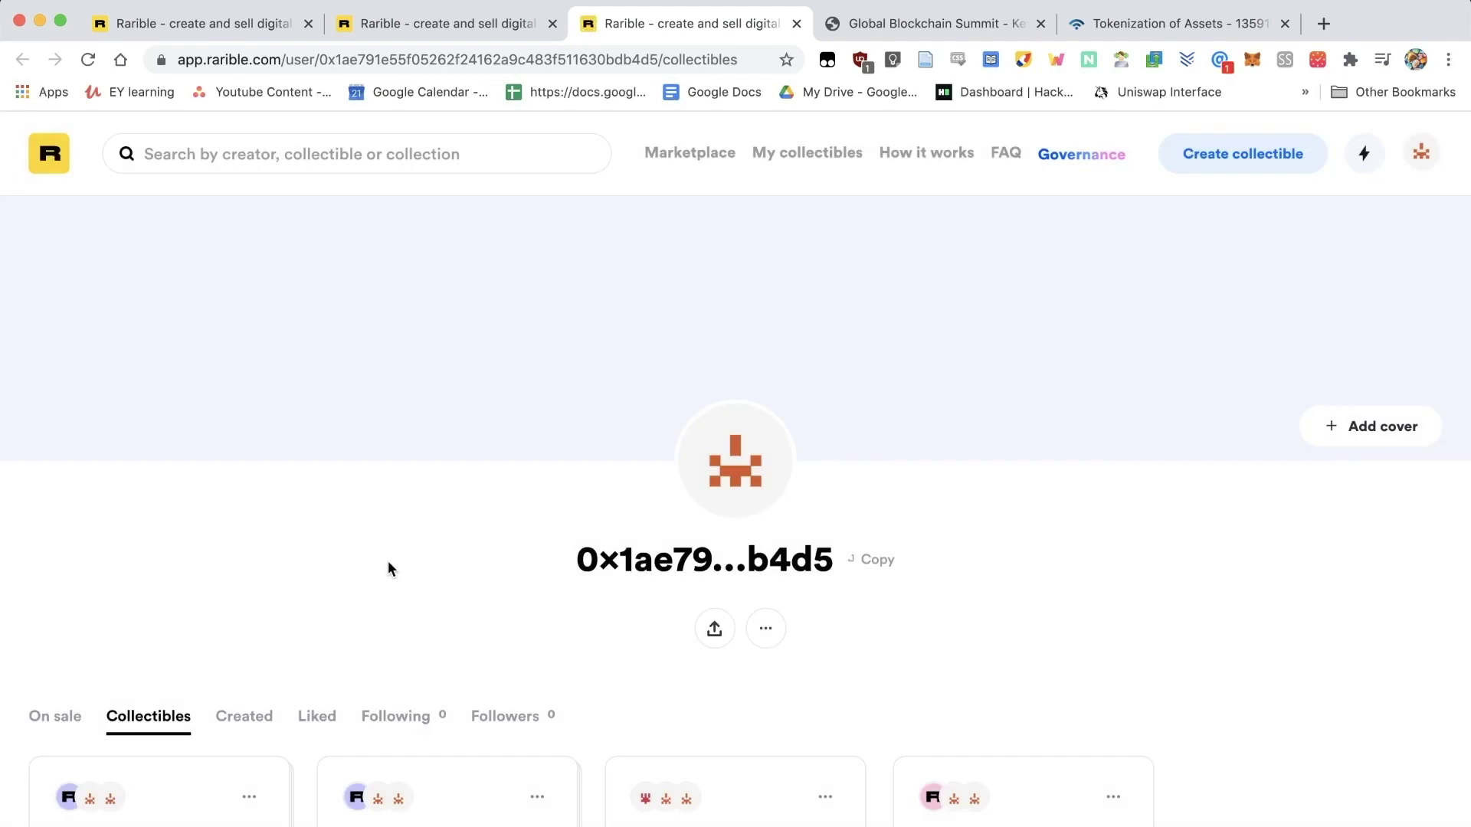
pyautogui.scroll(-5, 388, 568)
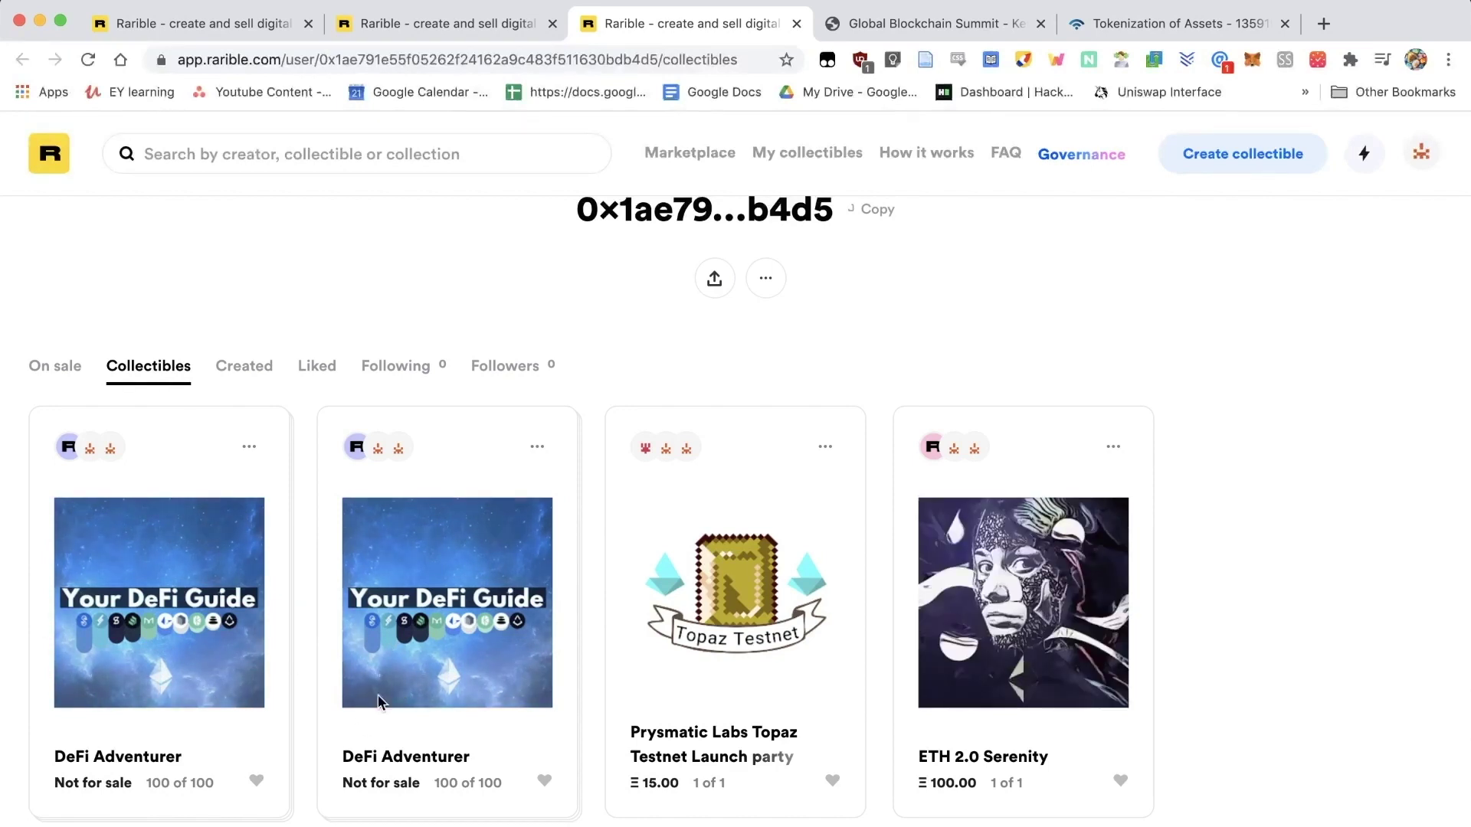
pyautogui.click(537, 447)
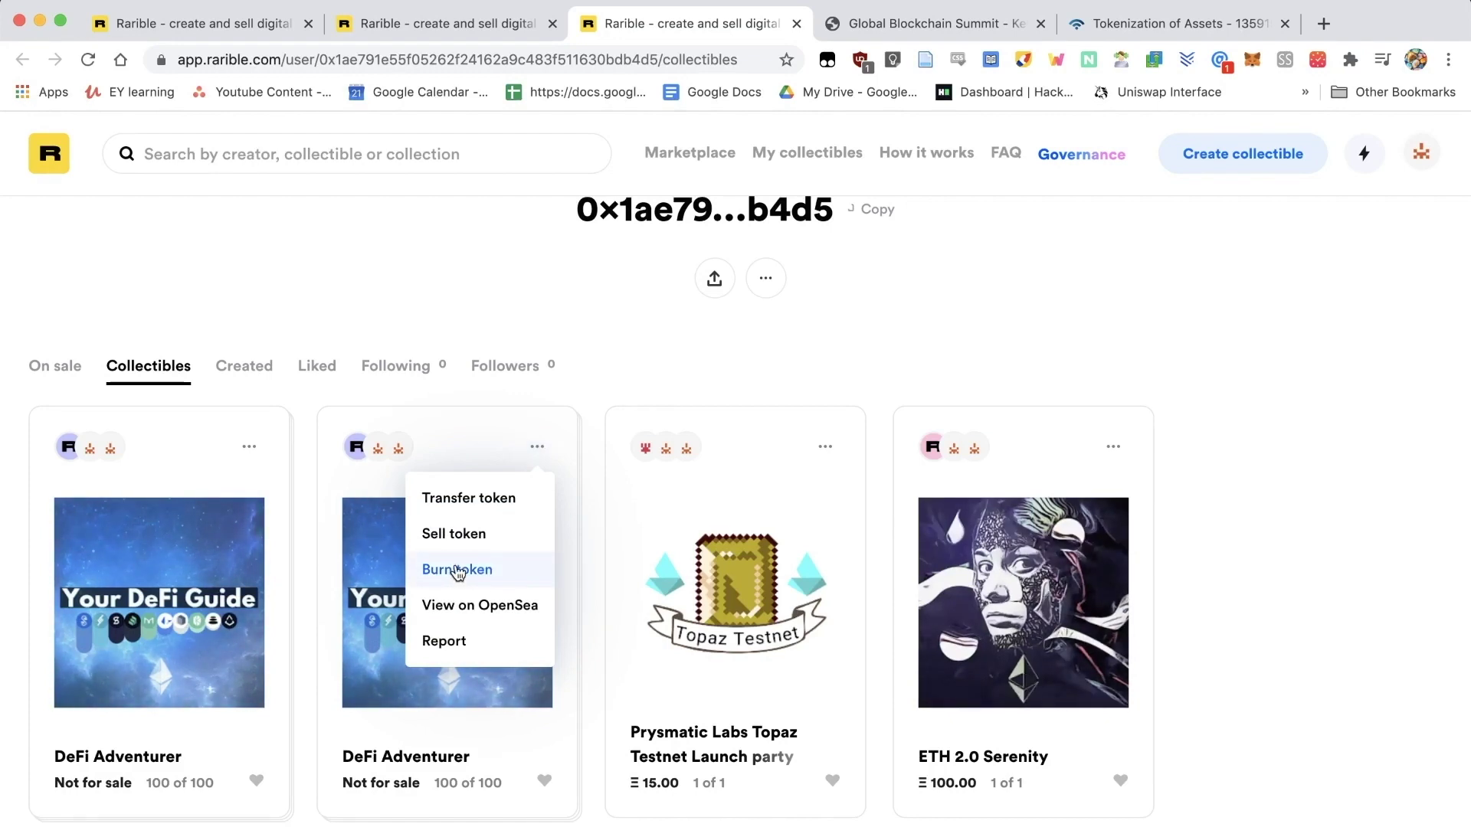
# Burn all 100 copies of the duplicate DeFi Adventurer, then resubmit the creation form
pyautogui.click(457, 570)
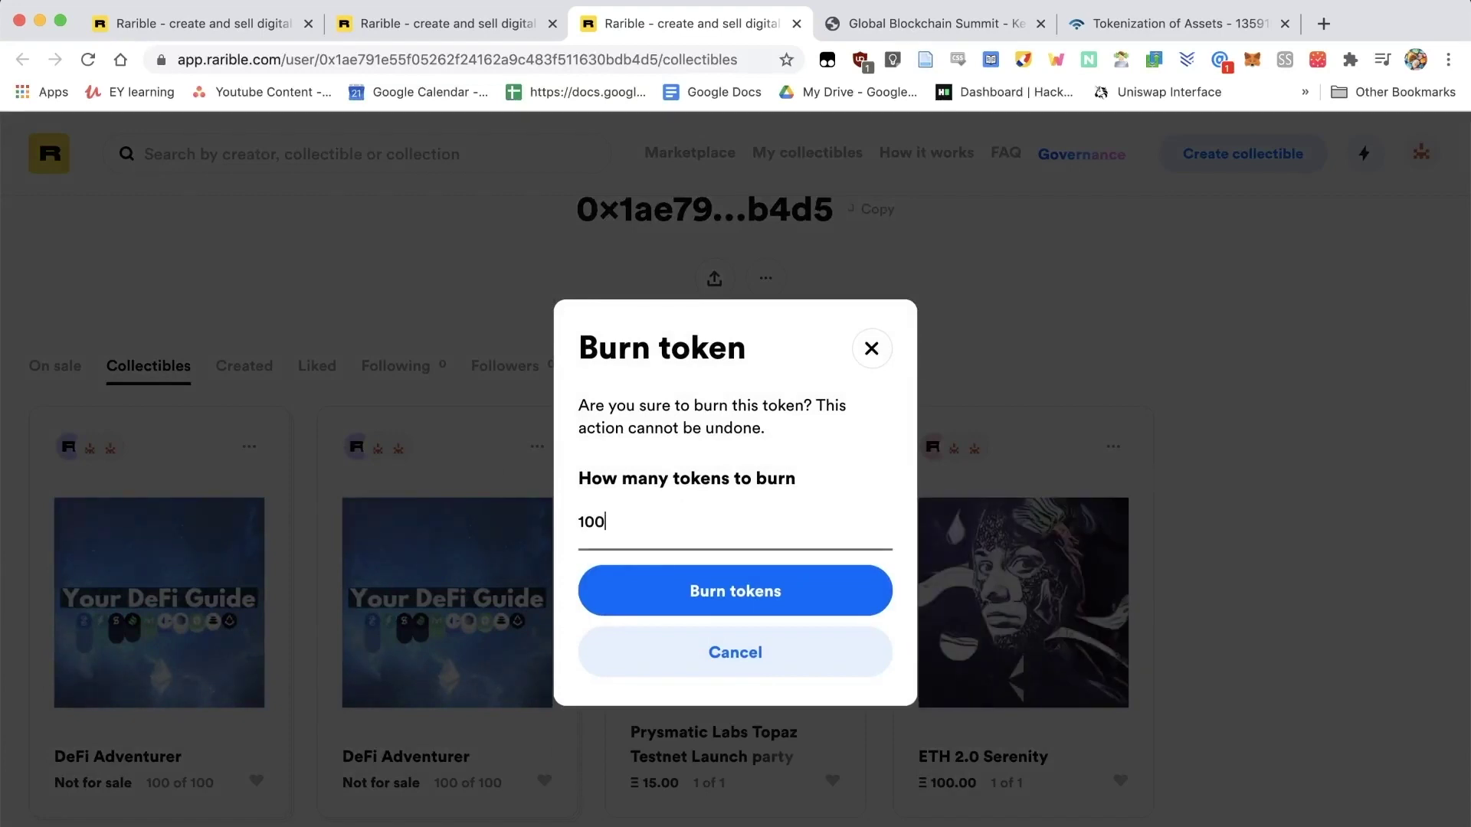
pyautogui.click(735, 594)
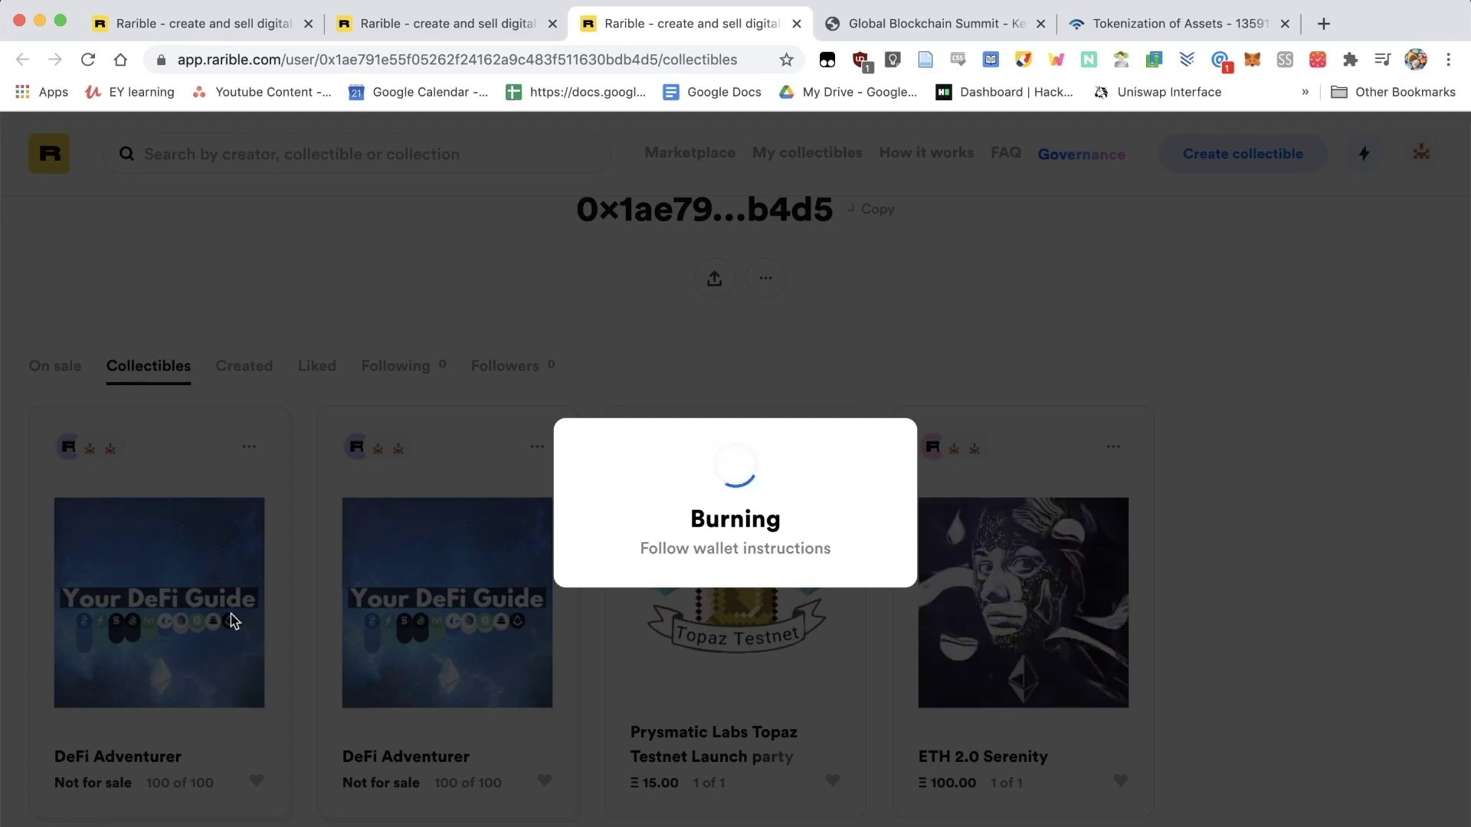
pyautogui.click(229, 26)
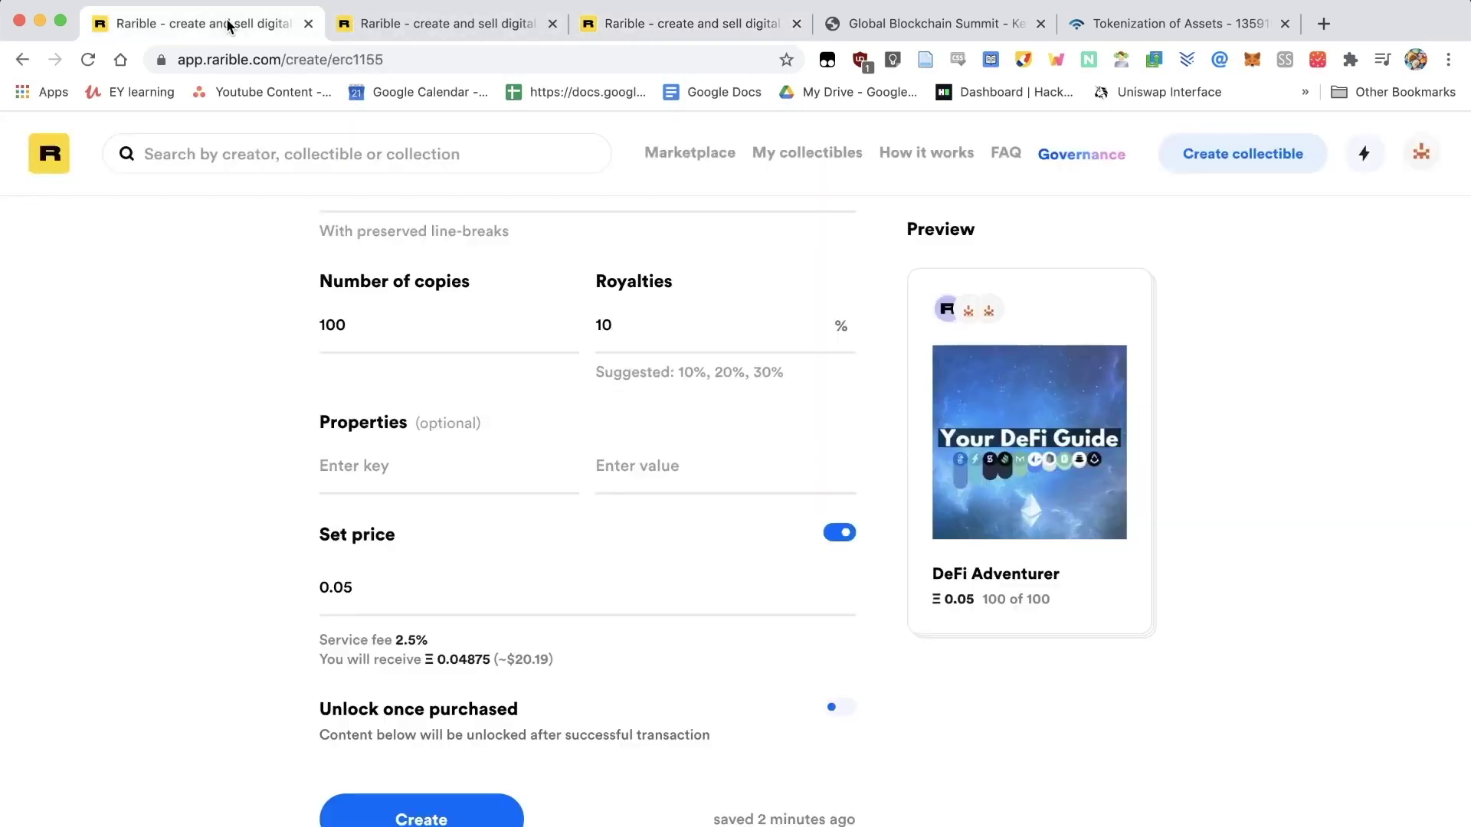
pyautogui.click(420, 814)
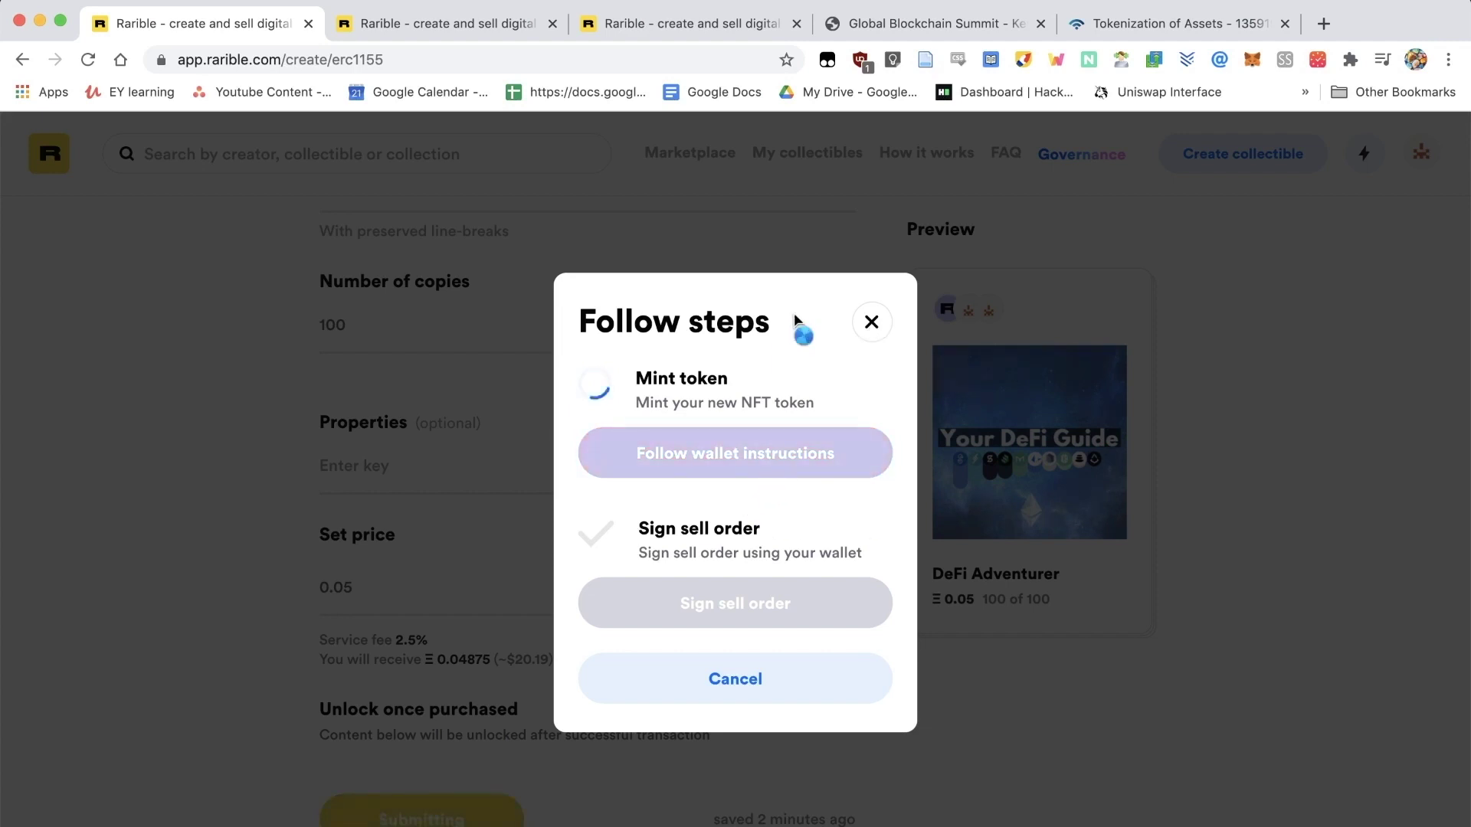
# Dismiss the minting steps, close the create tab, and switch to the profile page with the pending burn
pyautogui.click(869, 319)
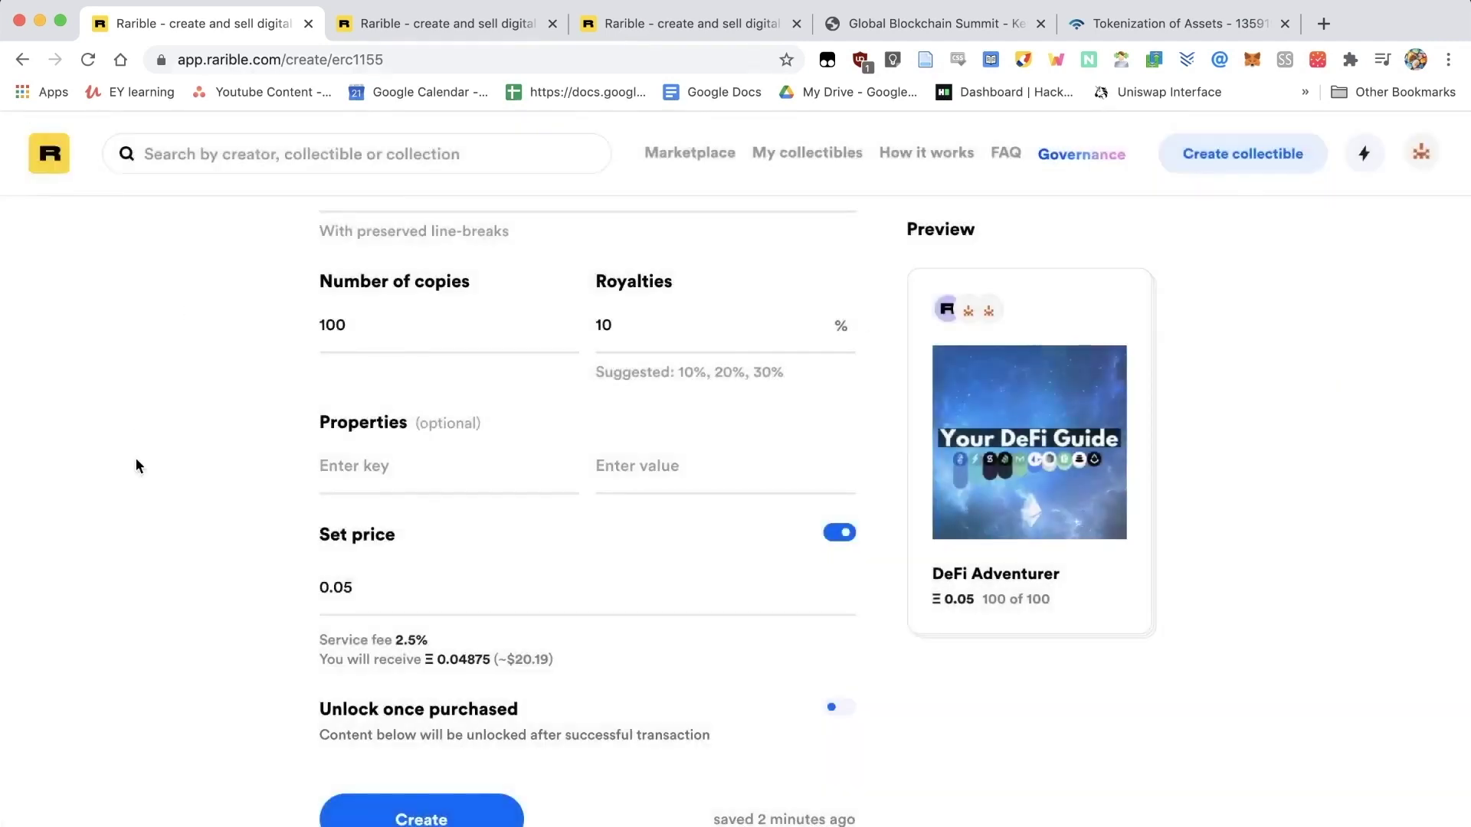
pyautogui.scroll(6, 135, 466)
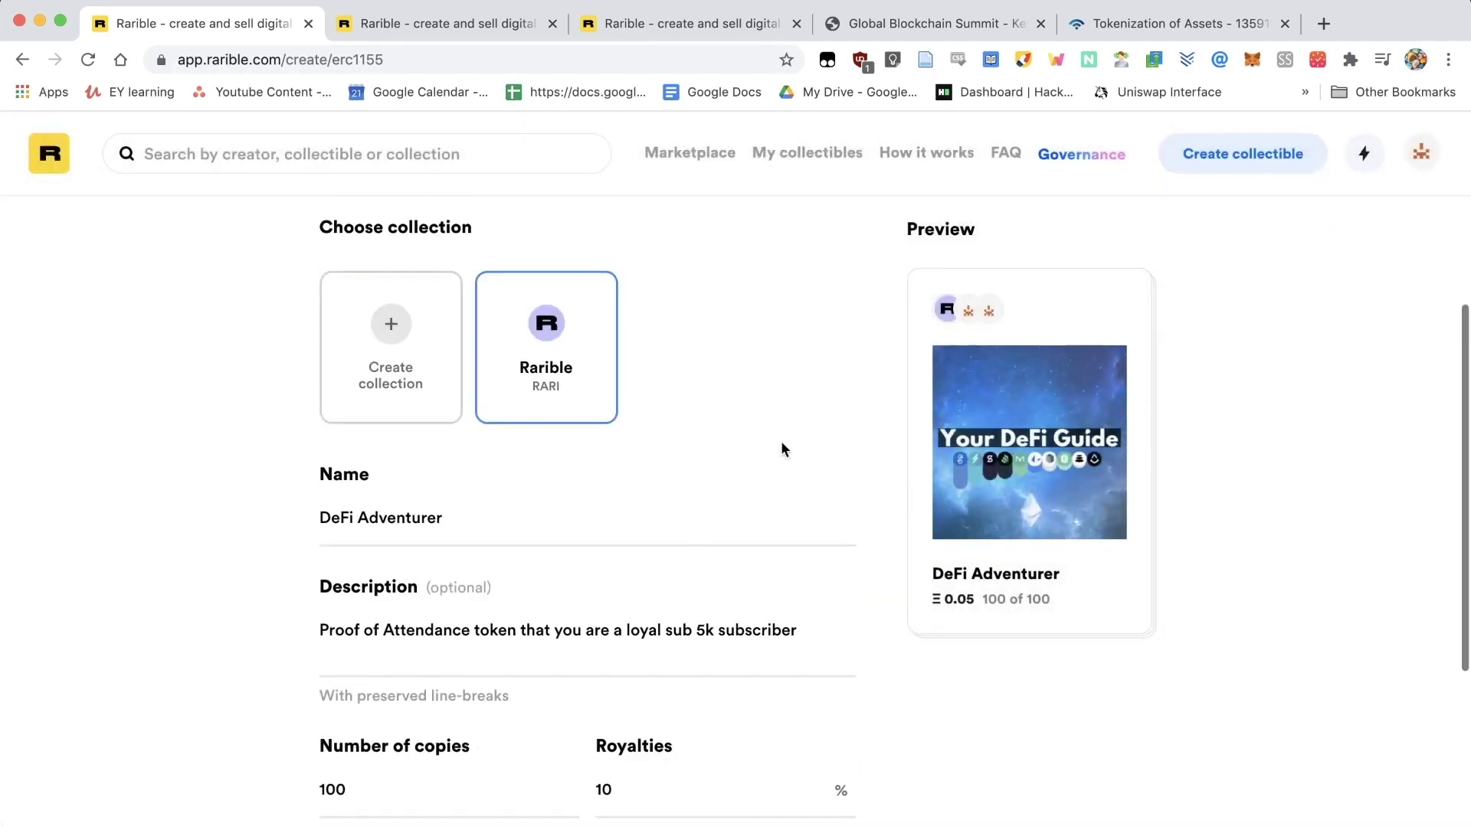
pyautogui.click(308, 24)
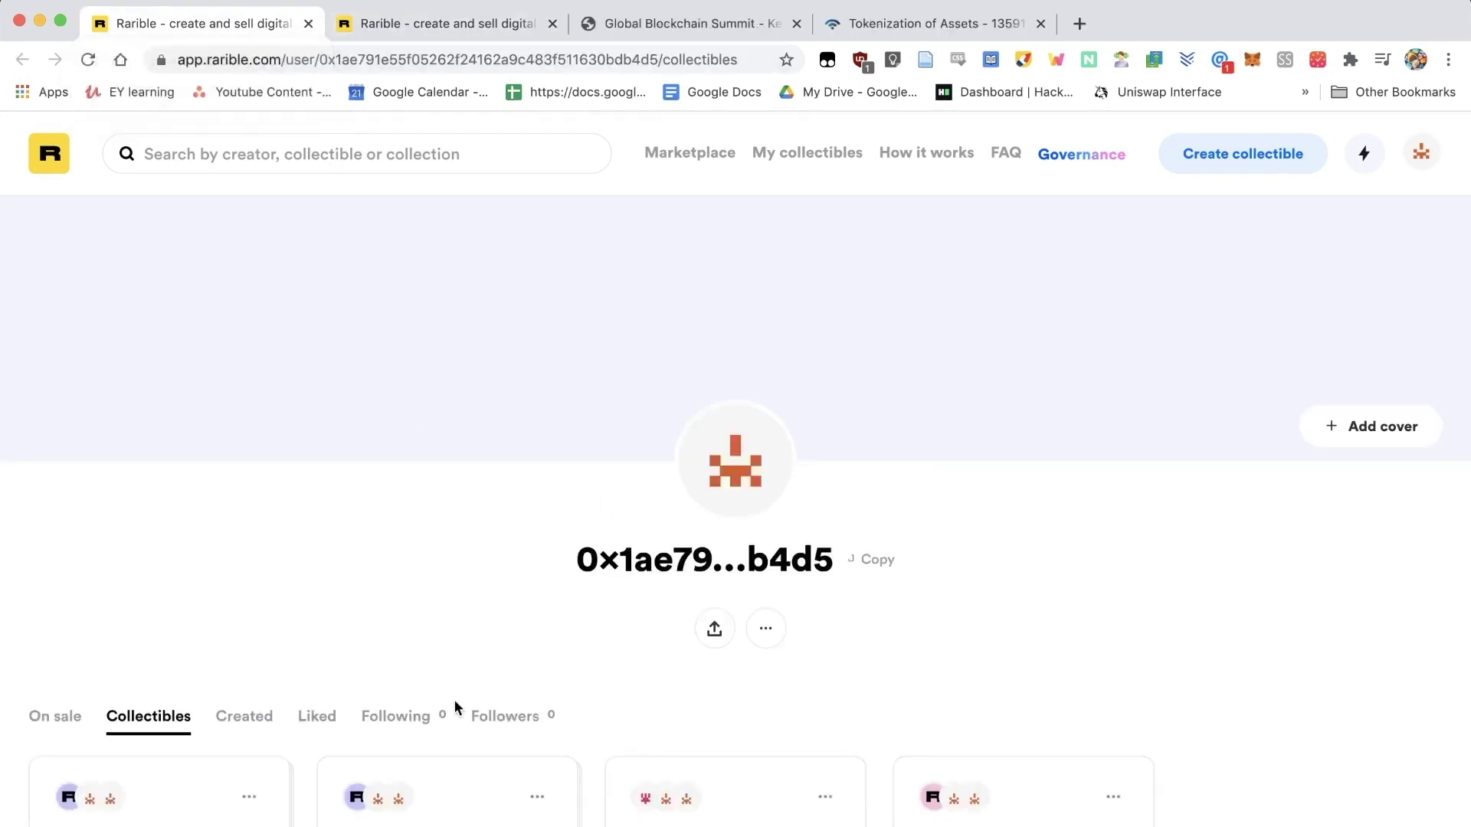
pyautogui.click(471, 24)
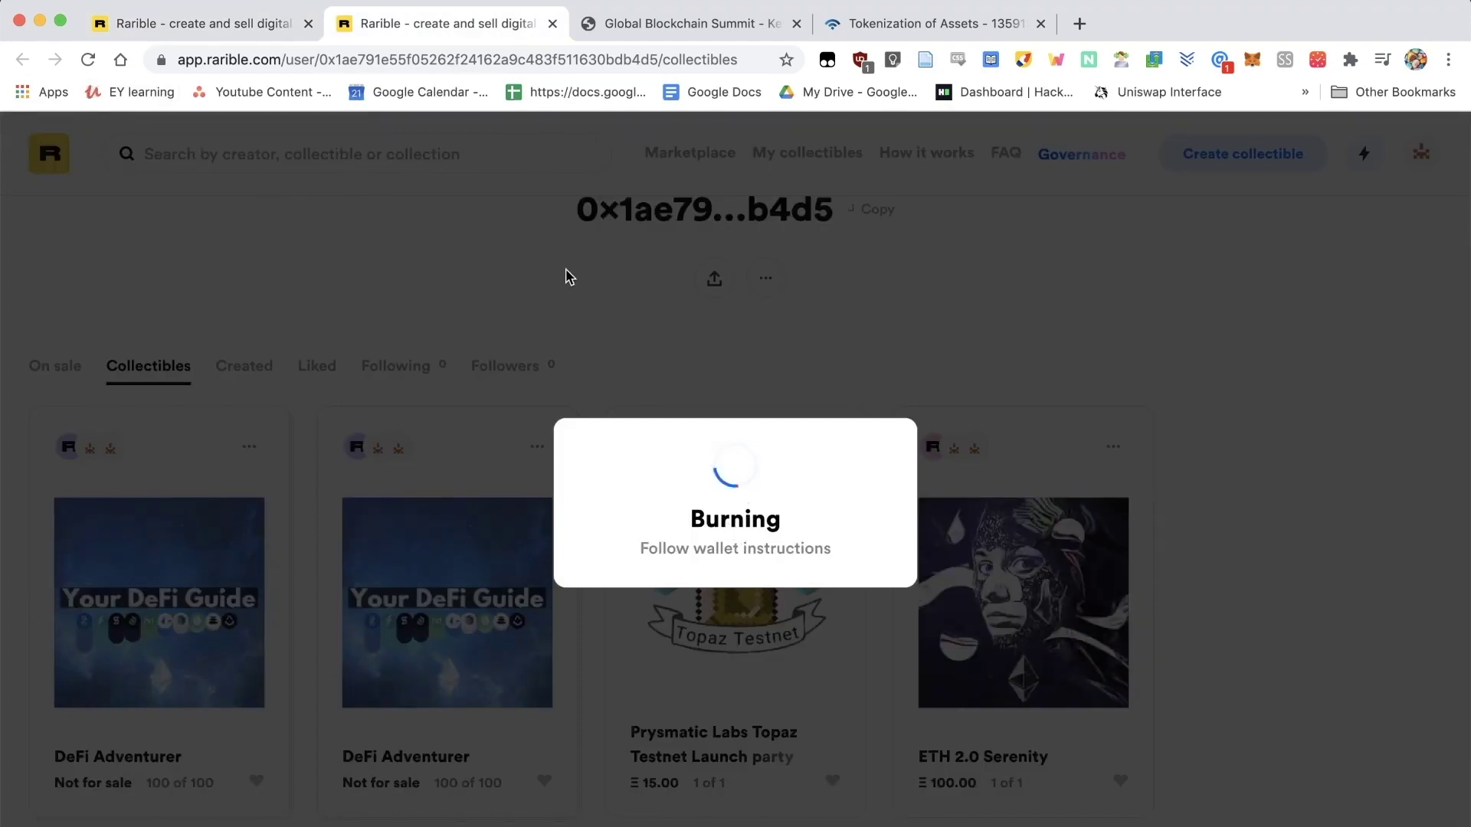
# Reload the collectibles to show a single DeFi Adventurer and open its ERC1155 token page
pyautogui.click(88, 62)
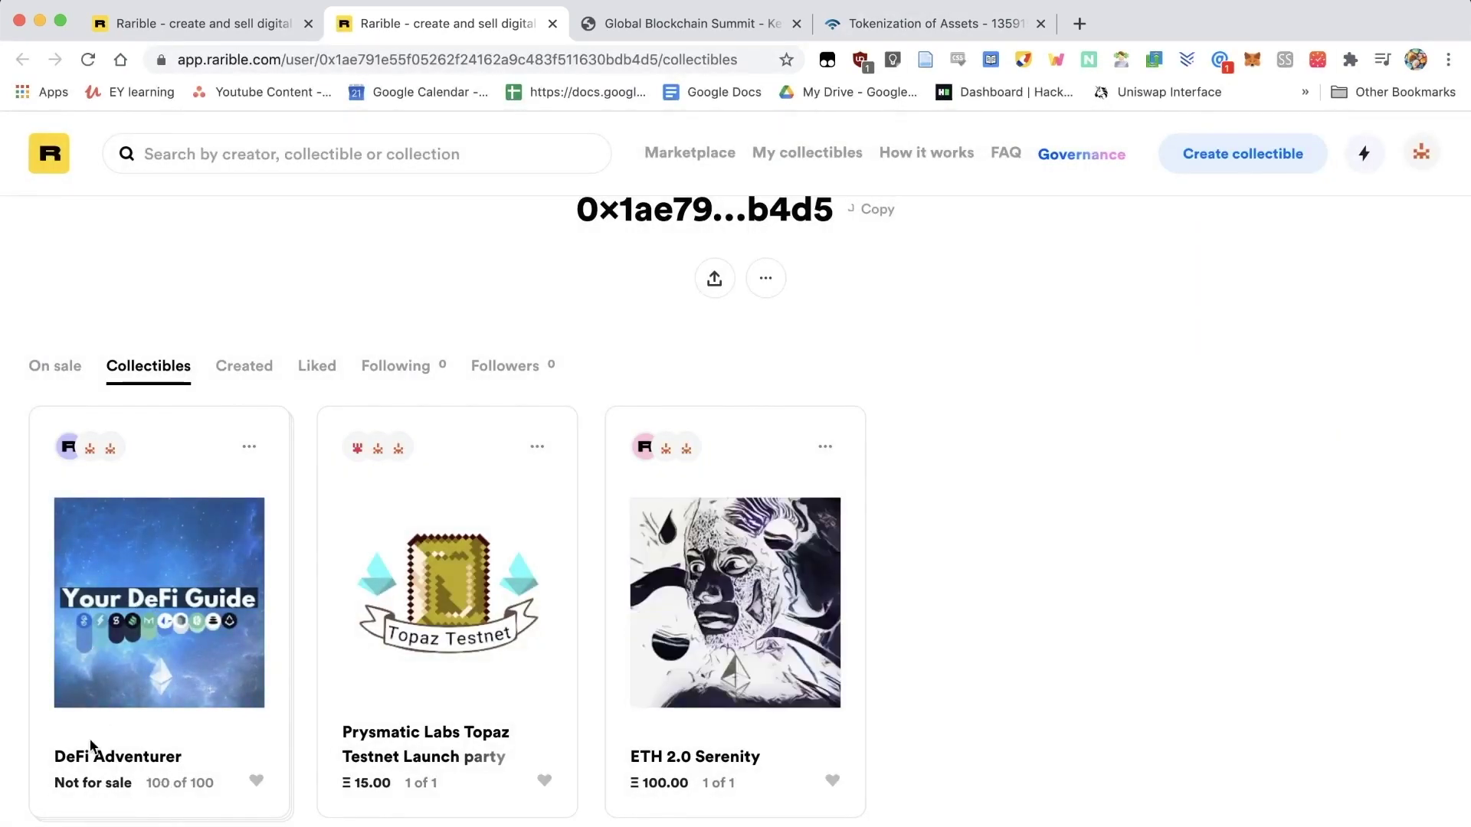
pyautogui.click(153, 616)
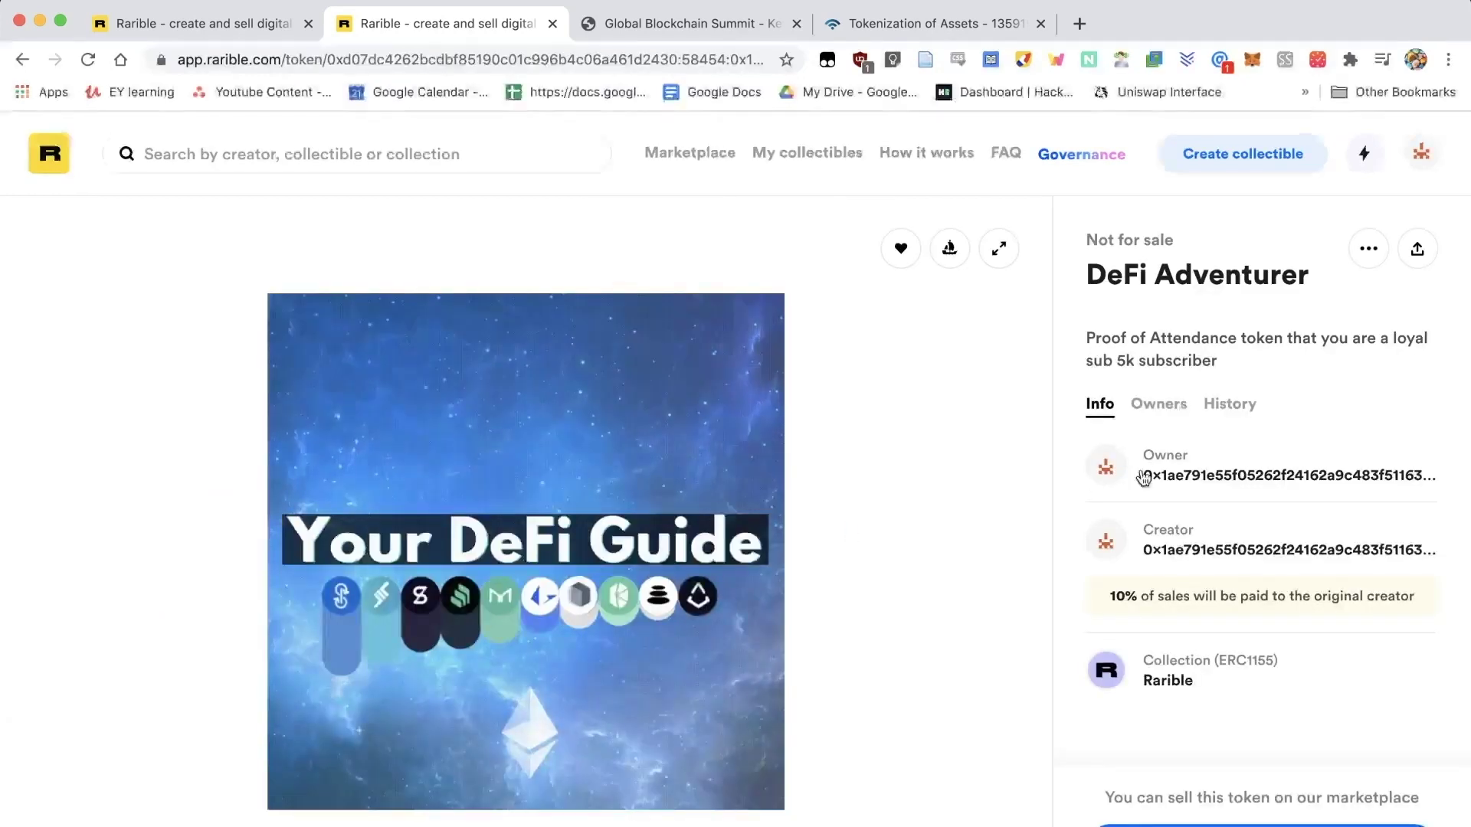
# Put DeFi Adventurer on sale with a price of 0.05 ETH for all 100 copies
pyautogui.click(1262, 824)
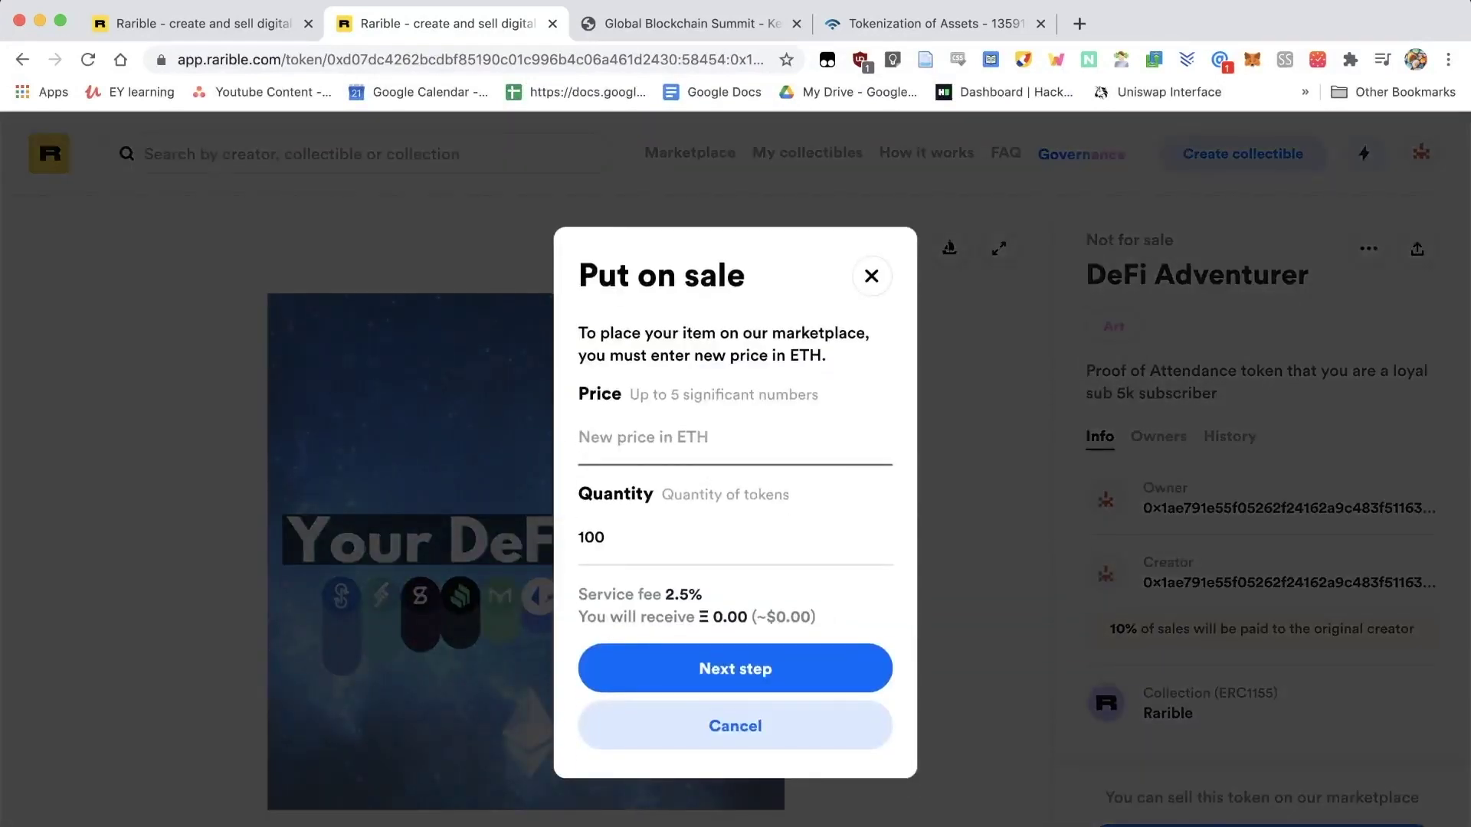
pyautogui.write('0.05')
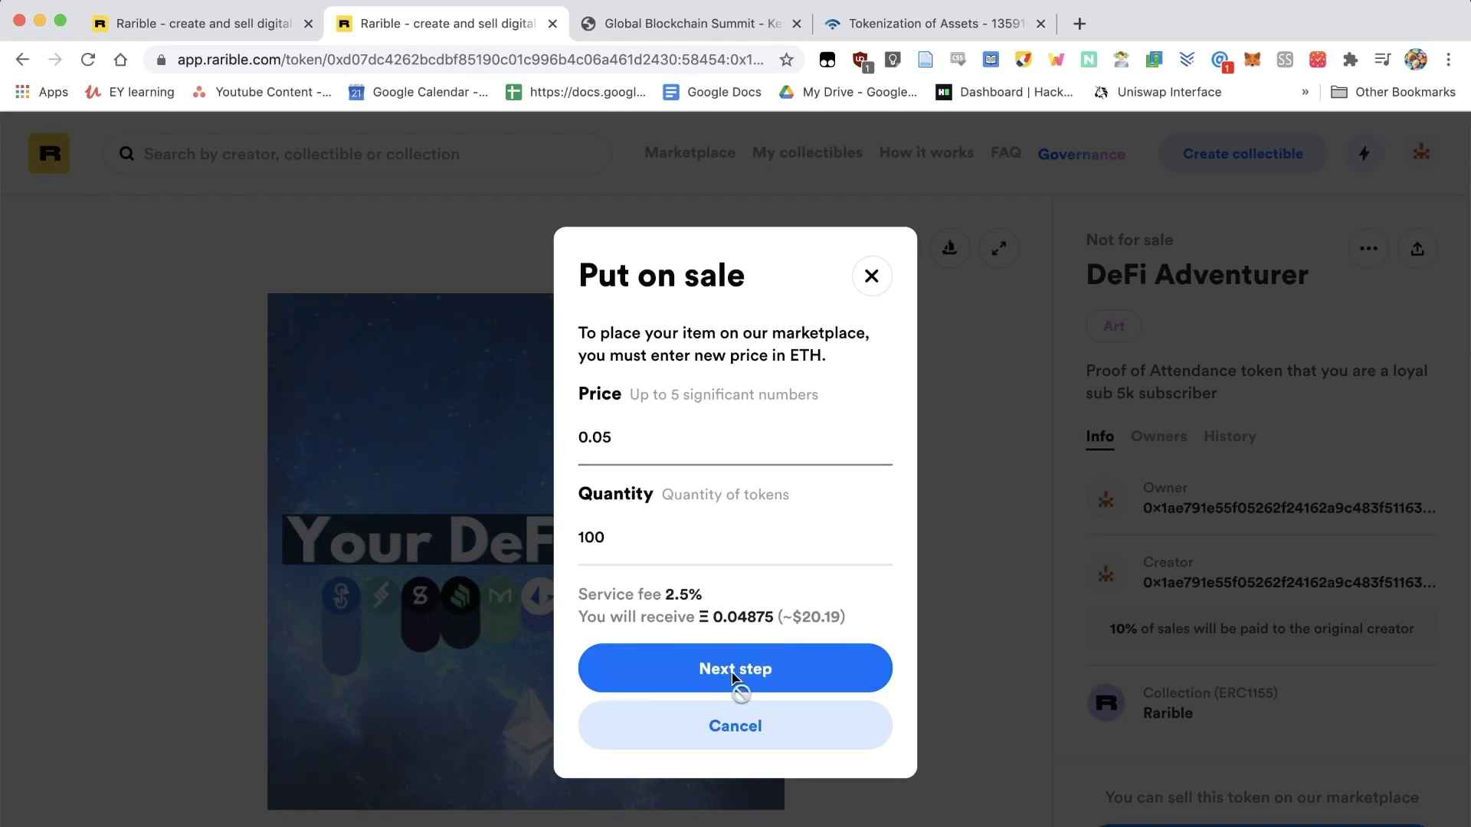
# Sign the sell order, listing DeFi Adventurer on the marketplace at 0.05 ETH
pyautogui.click(734, 678)
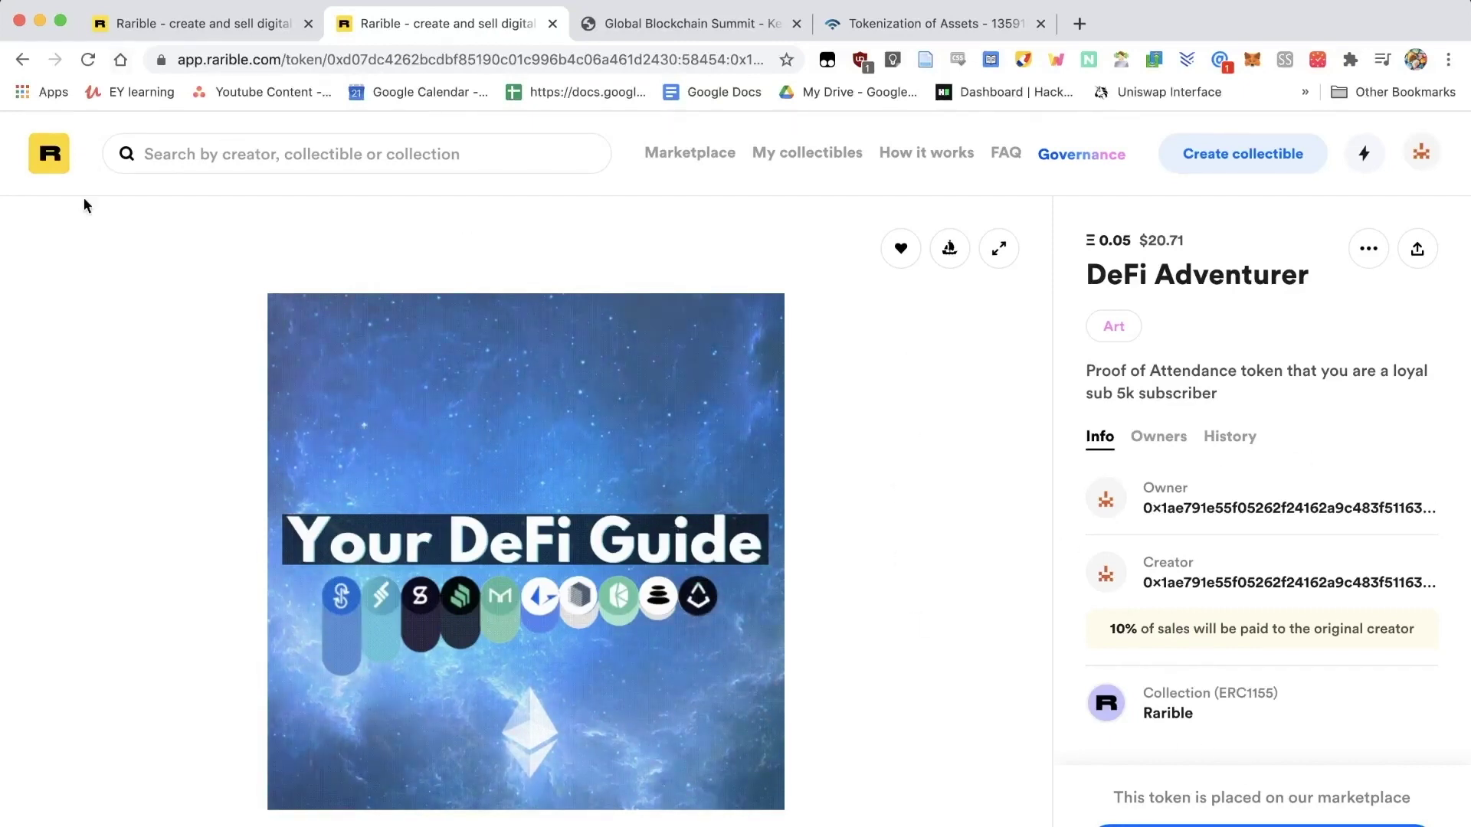
pyautogui.moveTo(61, 54)
pyautogui.click(88, 60)
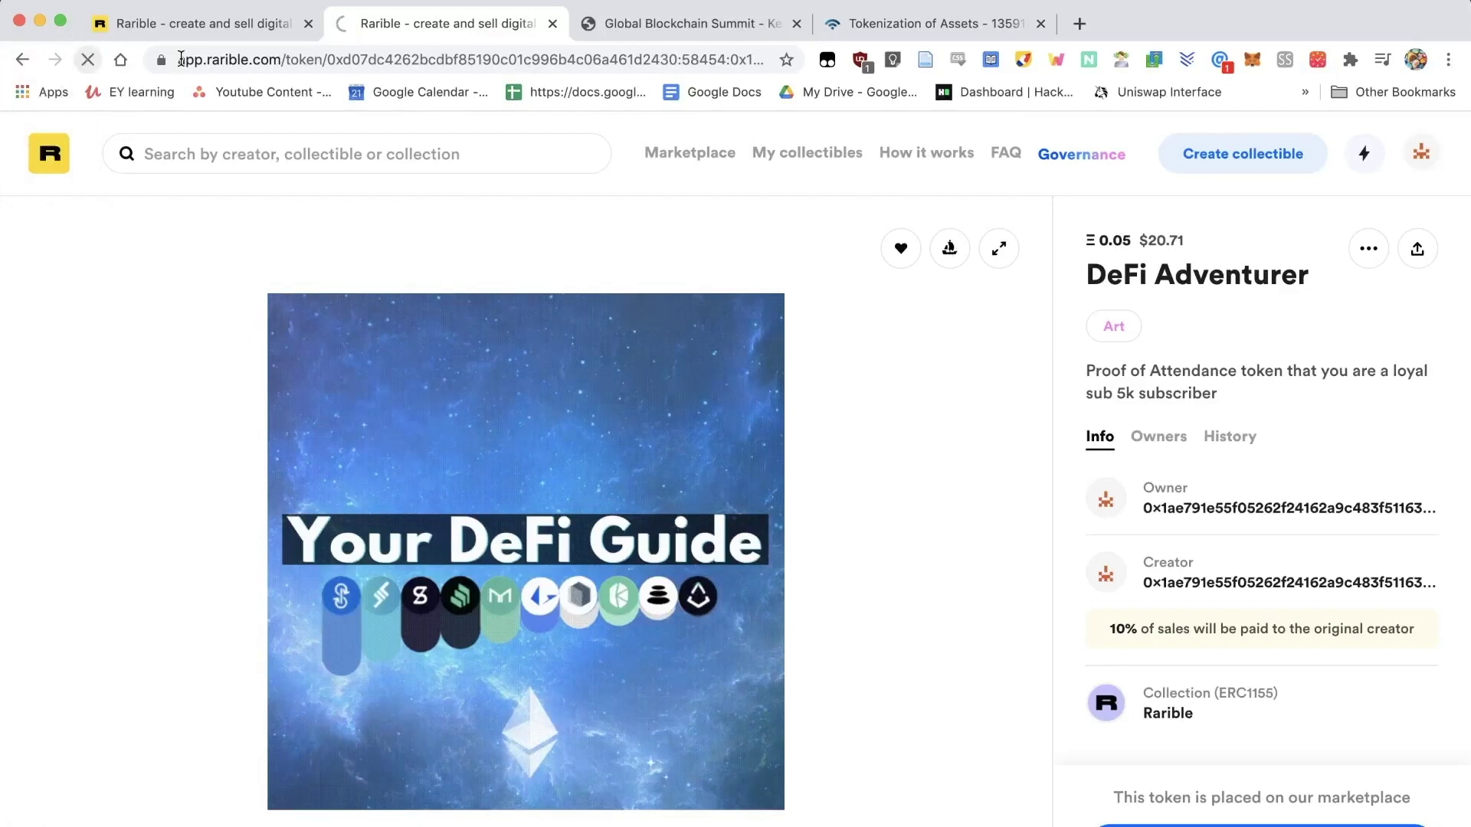